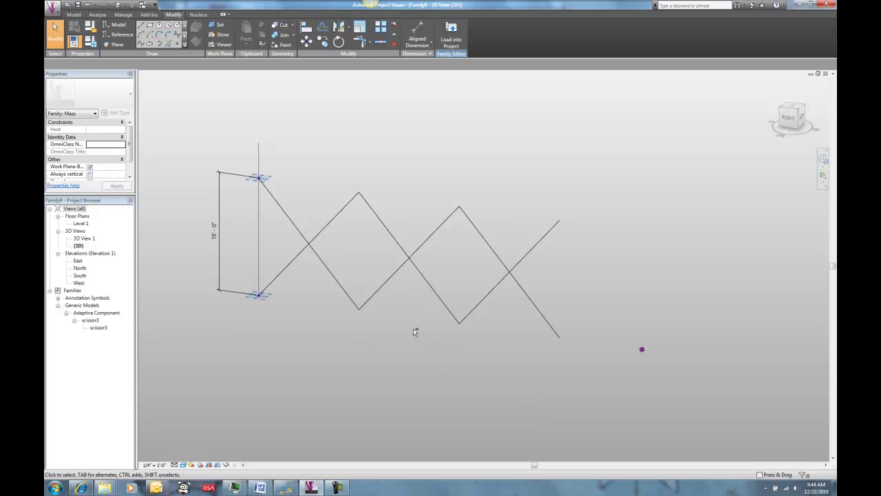
Switch to the browser to view the Scissor Arm sample on the Elements of Parametric Design page, and return to the Vasari model.
{"action": "middle_click_drag", "start_coordinate": [366, 342], "coordinate": [315, 337], "text": "shift"}
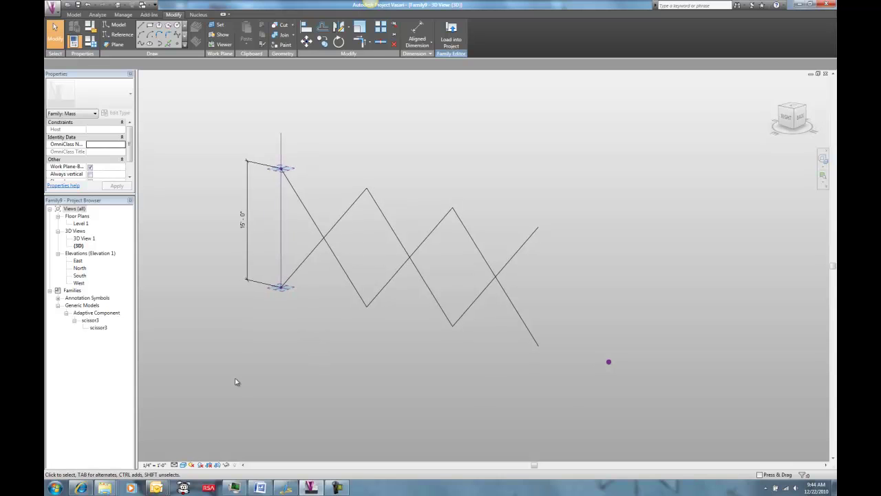
{"action": "left_click", "coordinate": [81, 487]}
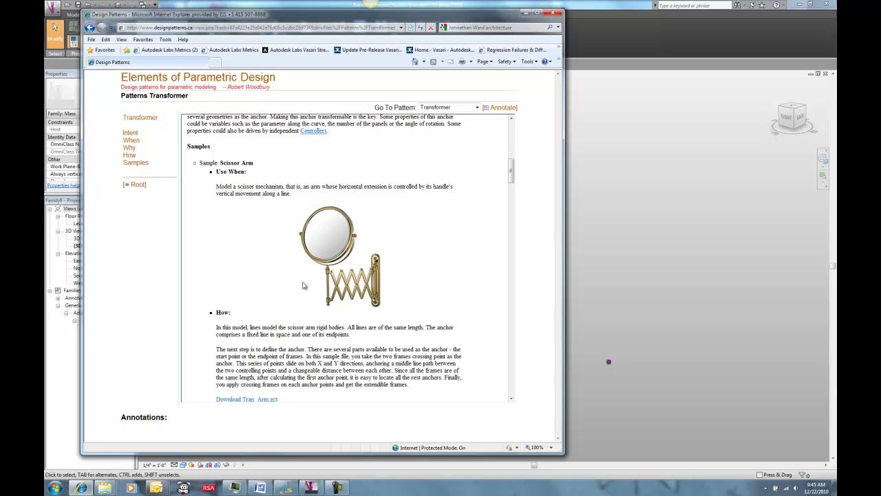
{"action": "left_click", "coordinate": [605, 193]}
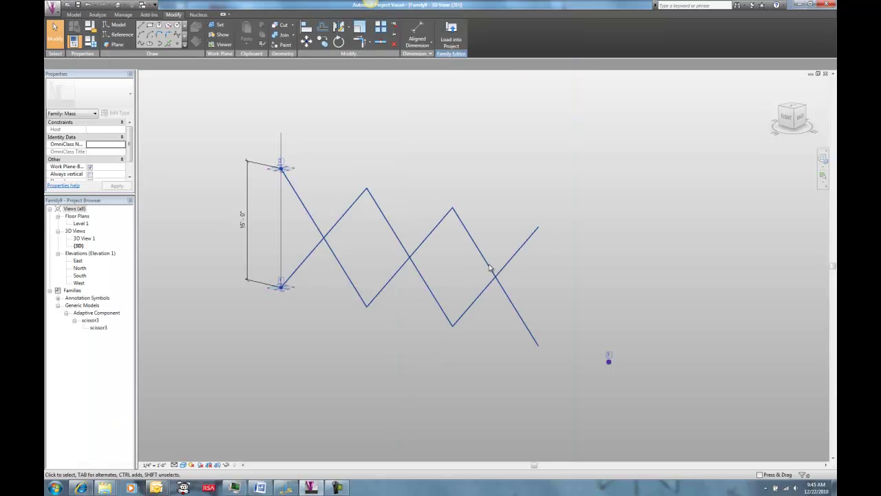
Lower the upper reference point along the vertical line to about 4' 3" above the lower point so the scissor extends.
{"action": "left_click", "coordinate": [274, 173]}
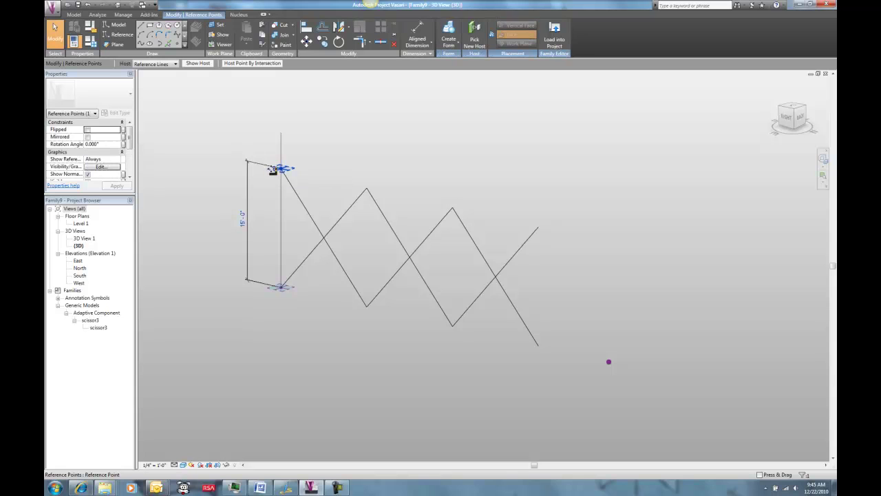
{"action": "left_click_drag", "start_coordinate": [276, 223], "coordinate": [275, 220]}
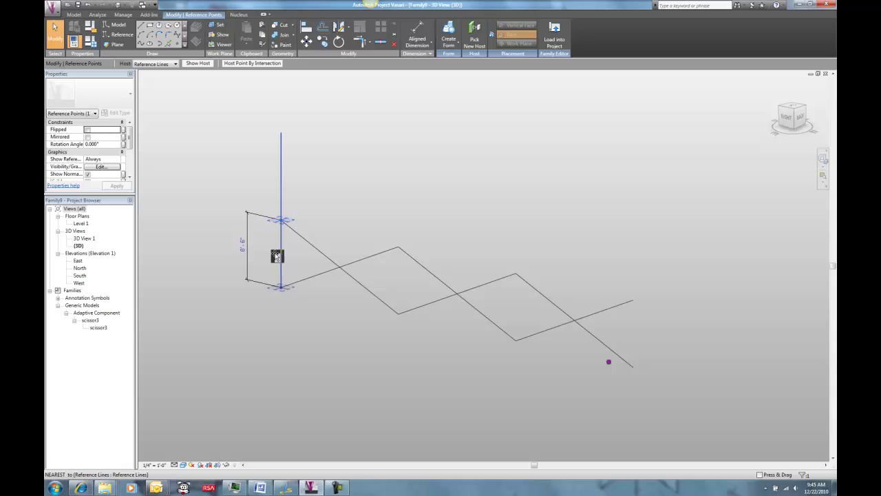
{"action": "left_click_drag", "start_coordinate": [276, 256], "coordinate": [276, 255]}
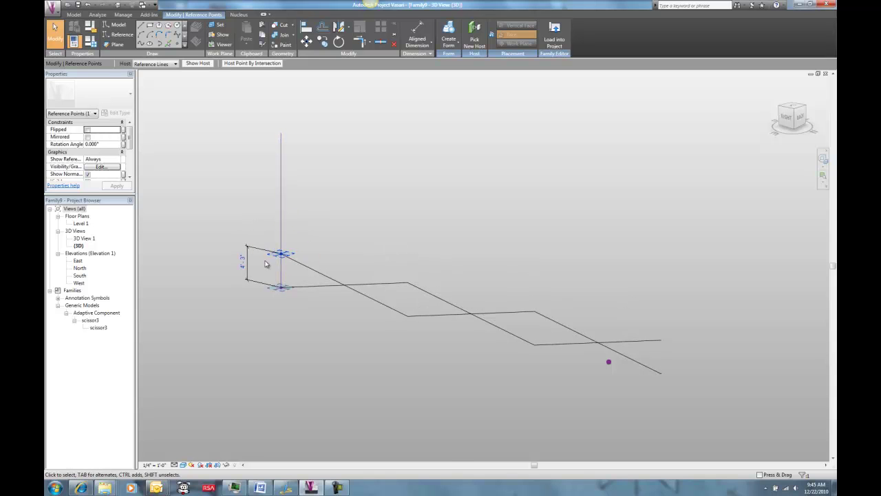
{"action": "left_click_drag", "start_coordinate": [270, 266], "coordinate": [271, 268]}
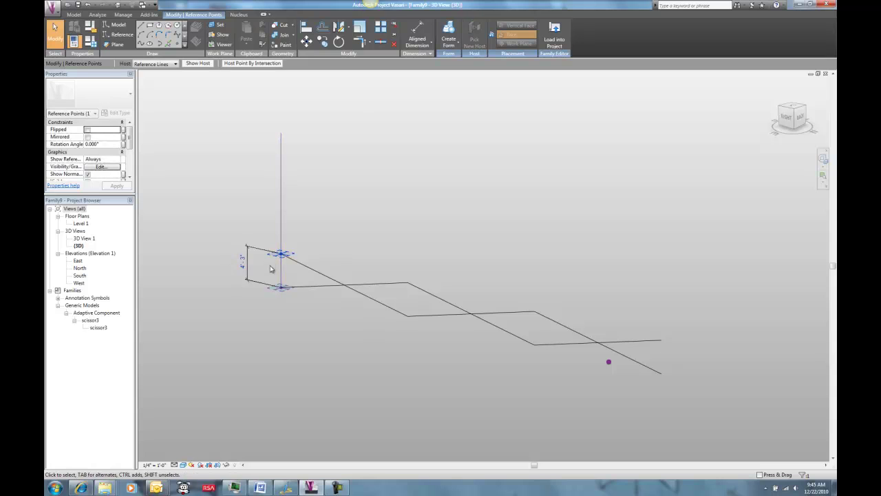
Try to set the distance between the two reference points on the vertical line to 1 foot.
{"action": "left_click", "coordinate": [239, 262]}
{"action": "left_click", "coordinate": [240, 261]}
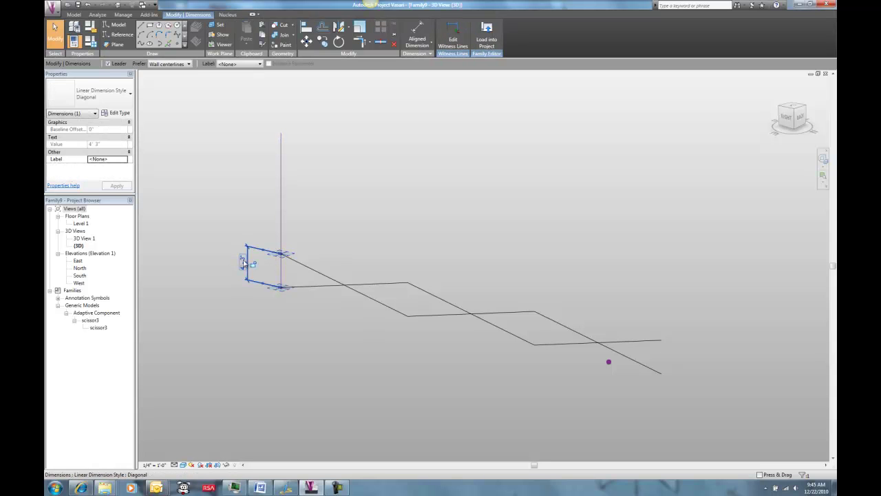
{"action": "left_click", "coordinate": [242, 263]}
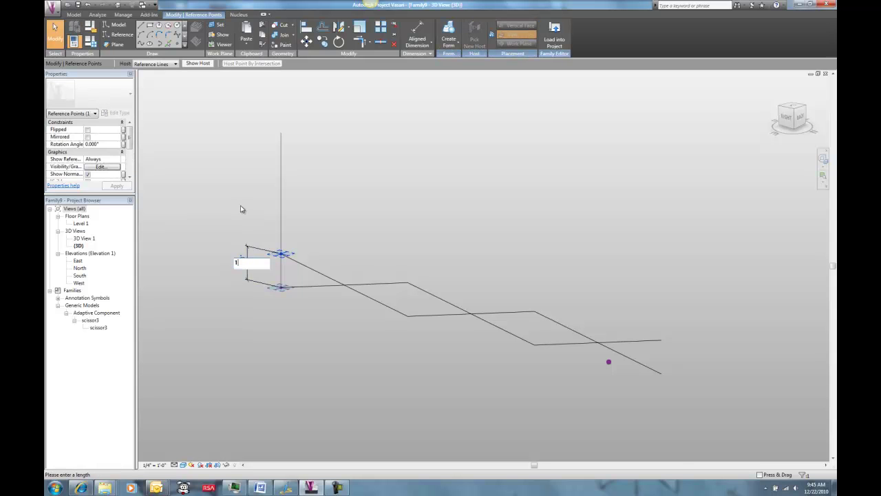
{"action": "type", "text": "1"}
{"action": "key", "text": "Return"}
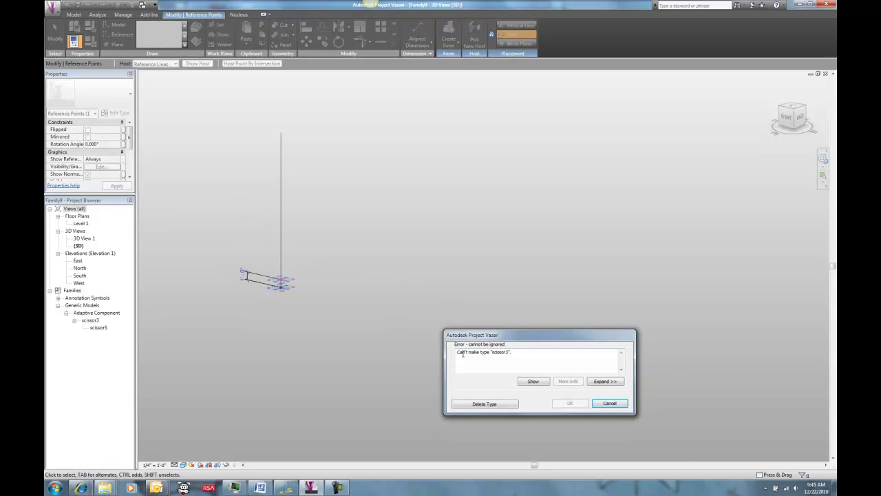
{"action": "left_click", "coordinate": [608, 404]}
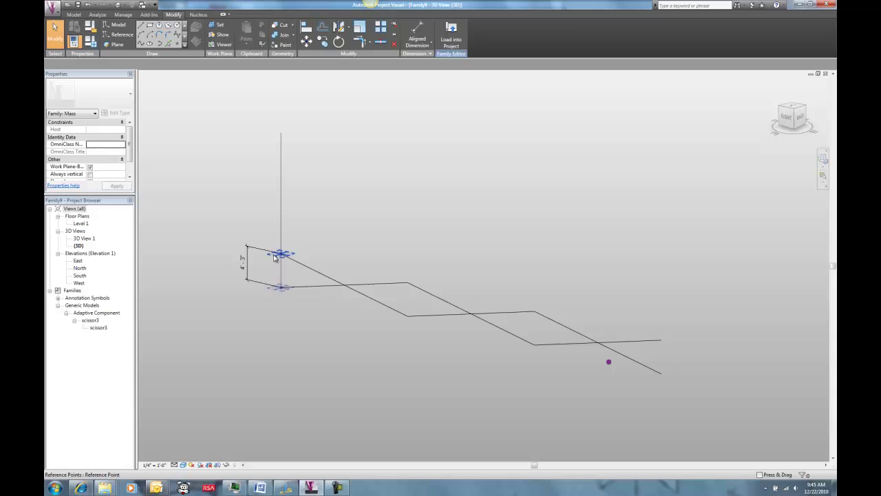
Set the distance between the two reference points on the vertical line to 19 feet.
{"action": "left_click", "coordinate": [243, 275]}
{"action": "left_click", "coordinate": [242, 262]}
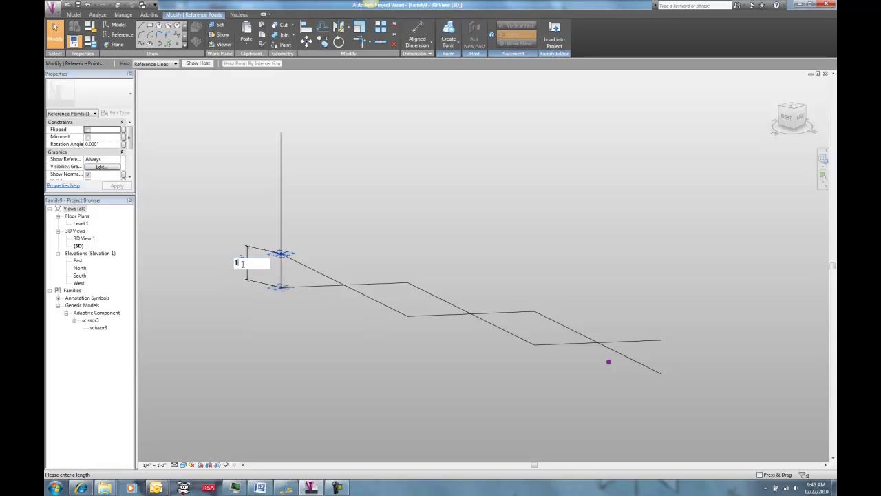
{"action": "type", "text": "19"}
{"action": "key", "text": "Return"}
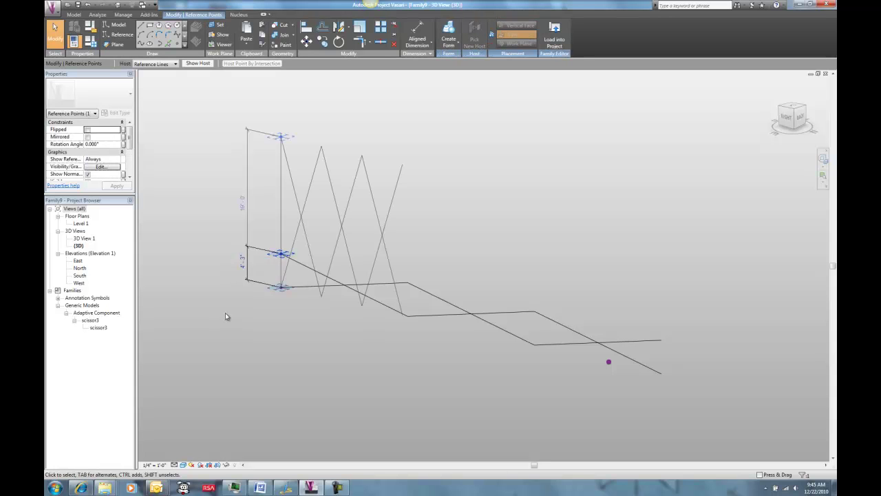
{"action": "left_click", "coordinate": [287, 318]}
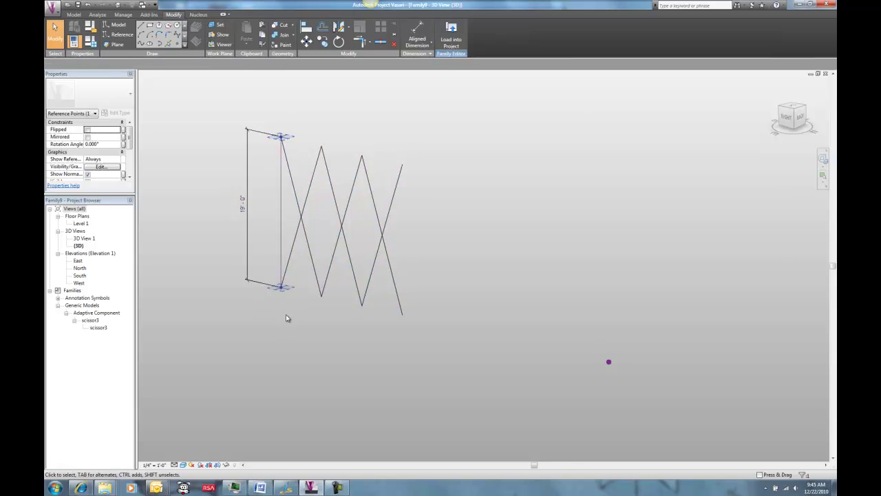
Create a form from the single scissor strut line running down from the first upper peak.
{"action": "middle_click_drag", "start_coordinate": [234, 317], "coordinate": [253, 325], "text": "shift"}
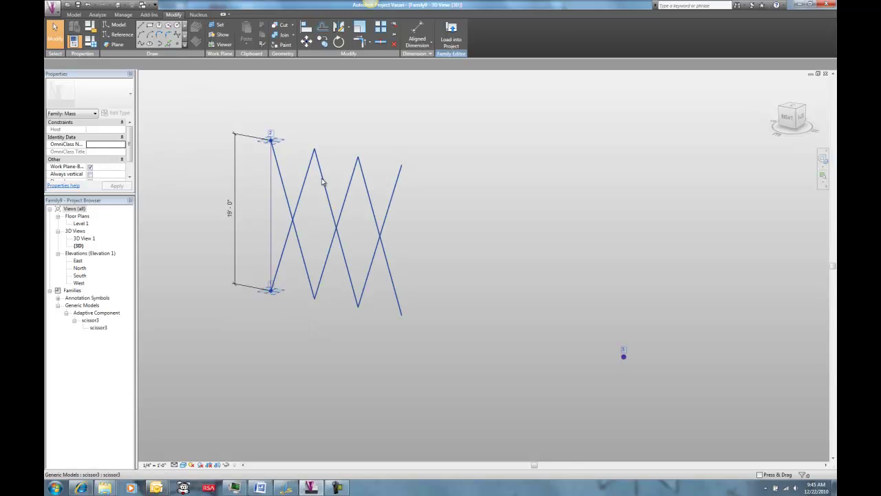
{"action": "key", "text": "Tab"}
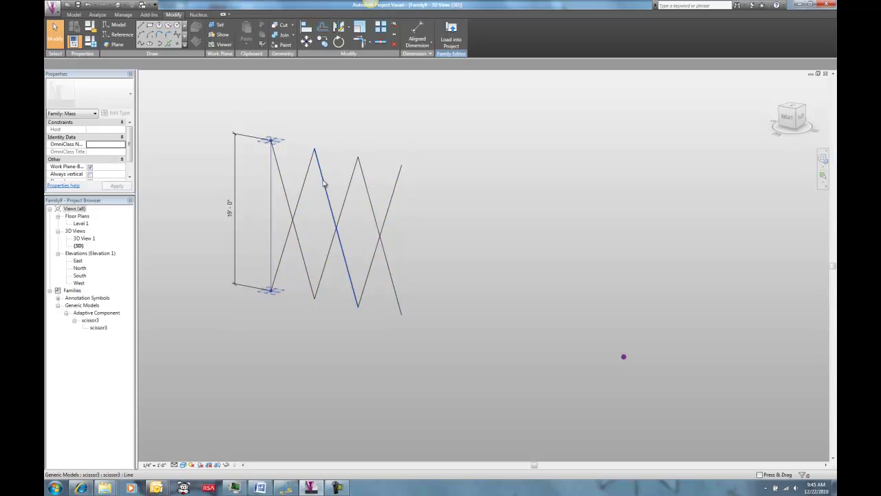
{"action": "key", "text": "Tab"}
{"action": "key", "text": "Tab"}
{"action": "left_click", "coordinate": [325, 182]}
{"action": "left_click", "coordinate": [448, 30]}
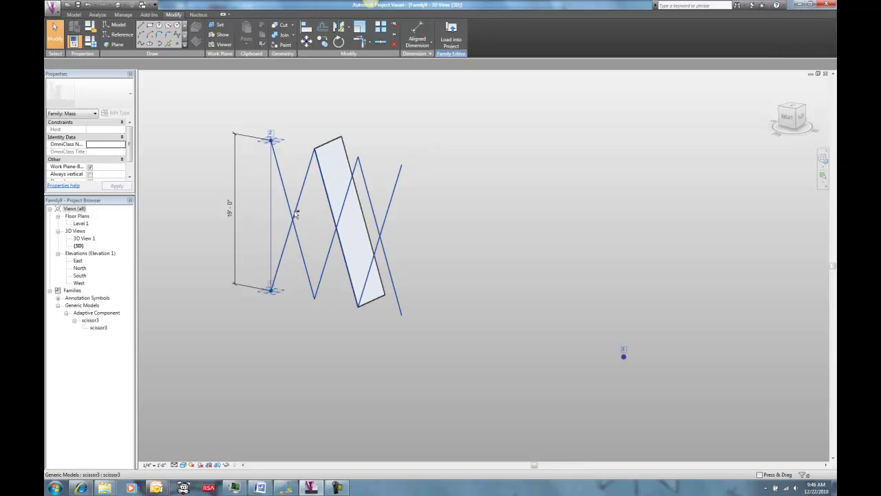
Place a point on the strut line starting at the upper reference point, and undo both the point and the strut form.
{"action": "mouse_move", "coordinate": [297, 213]}
{"action": "middle_mouse_down", "text": "shift"}
{"action": "mouse_move", "coordinate": [271, 220]}
{"action": "mouse_move", "coordinate": [288, 217]}
{"action": "middle_mouse_up", "text": "shift"}
{"action": "left_click", "coordinate": [178, 47]}
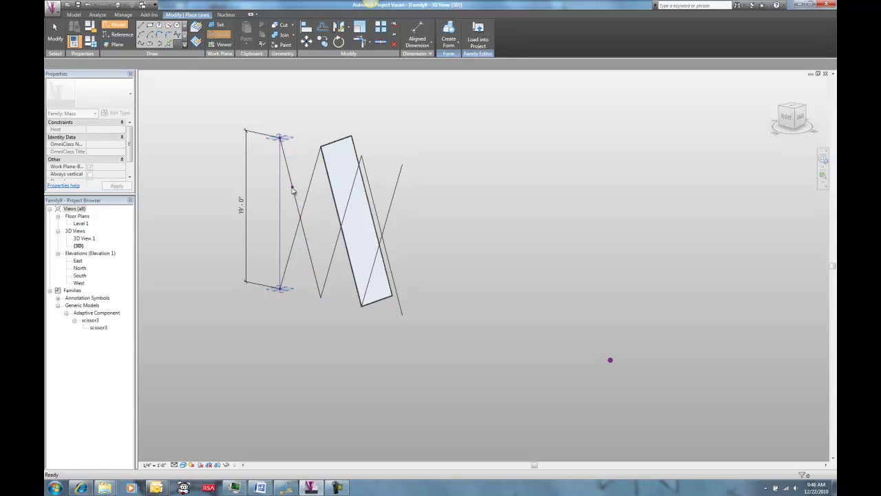
{"action": "left_click", "coordinate": [293, 188]}
{"action": "key", "text": "Escape"}
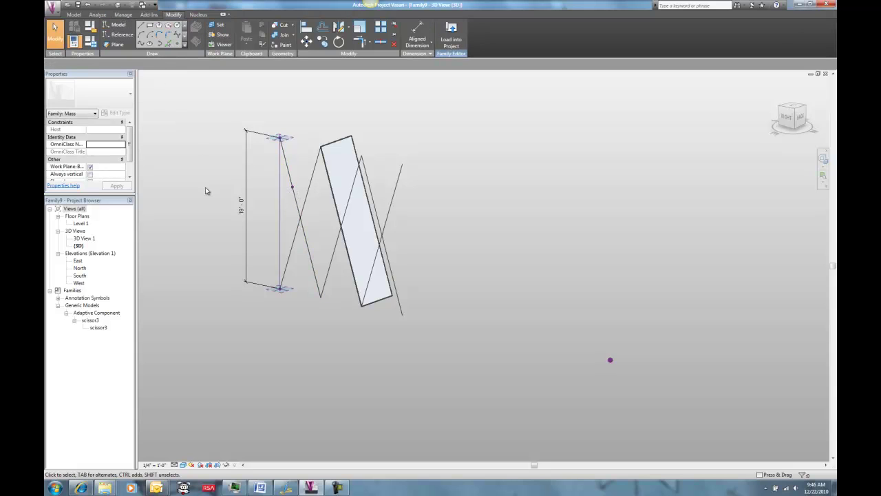
{"action": "key", "text": "ctrl+z"}
{"action": "key", "text": "ctrl+z"}
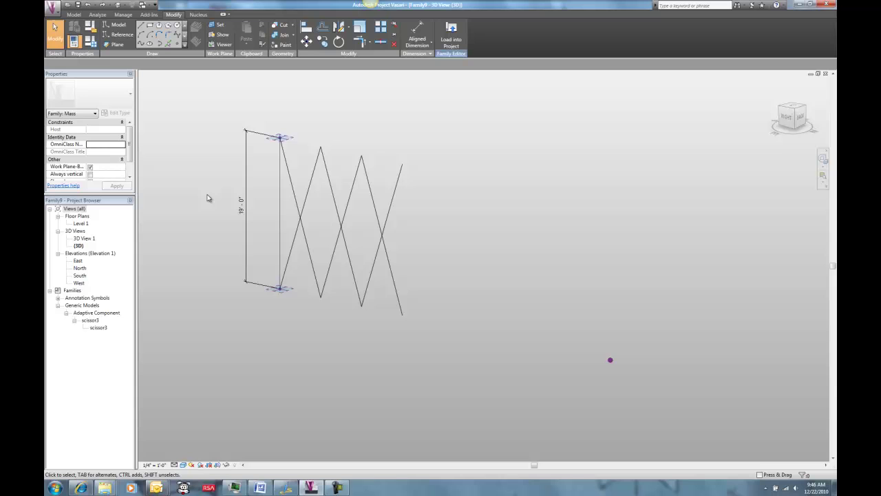
Switch to the 3D view of scissor3.rfa and inspect the first arcFixedRadius component and the strut attached to it.
{"action": "key", "text": "ctrl+Tab"}
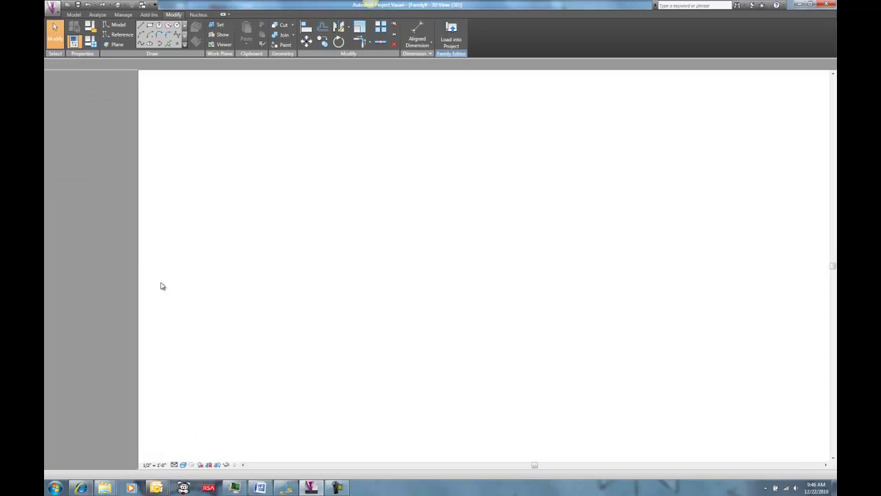
{"action": "middle_click_drag", "start_coordinate": [352, 322], "coordinate": [323, 304], "text": "shift"}
{"action": "scroll", "coordinate": [249, 271], "scroll_direction": "up", "scroll_amount": 3}
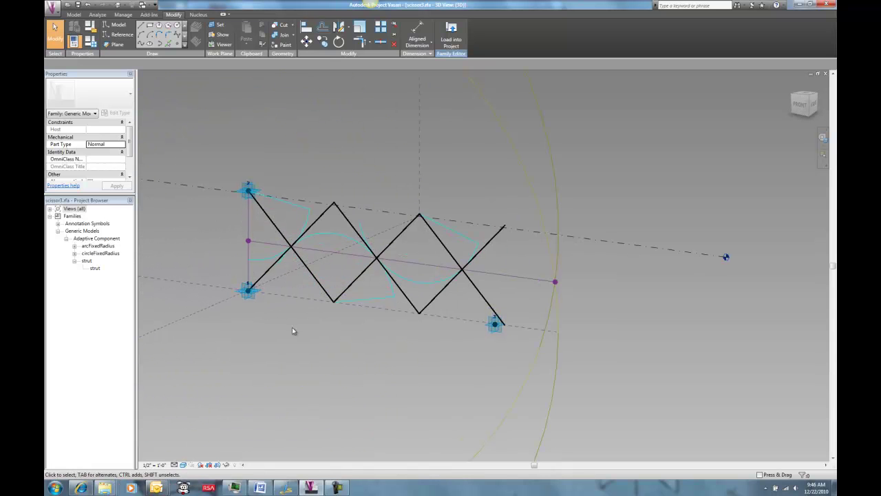
{"action": "middle_click_drag", "start_coordinate": [315, 325], "coordinate": [351, 346], "text": "shift"}
{"action": "left_click", "coordinate": [352, 235]}
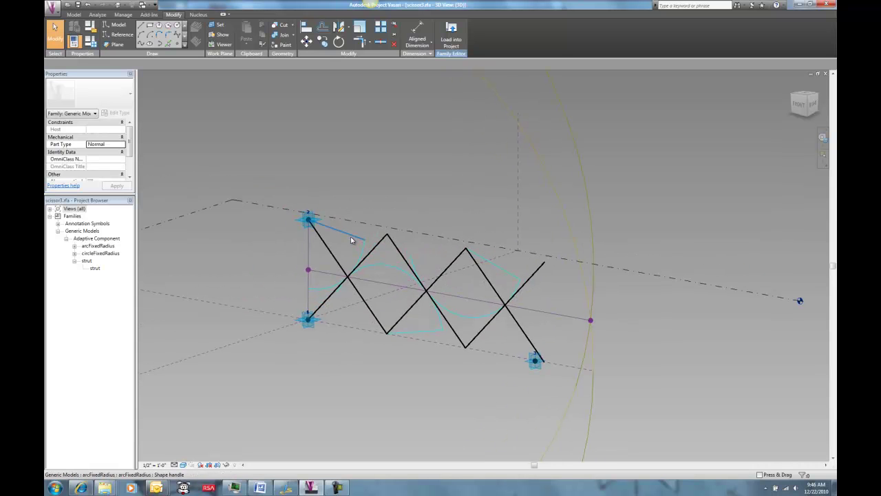
{"action": "scroll", "coordinate": [307, 249], "scroll_direction": "up", "scroll_amount": 2}
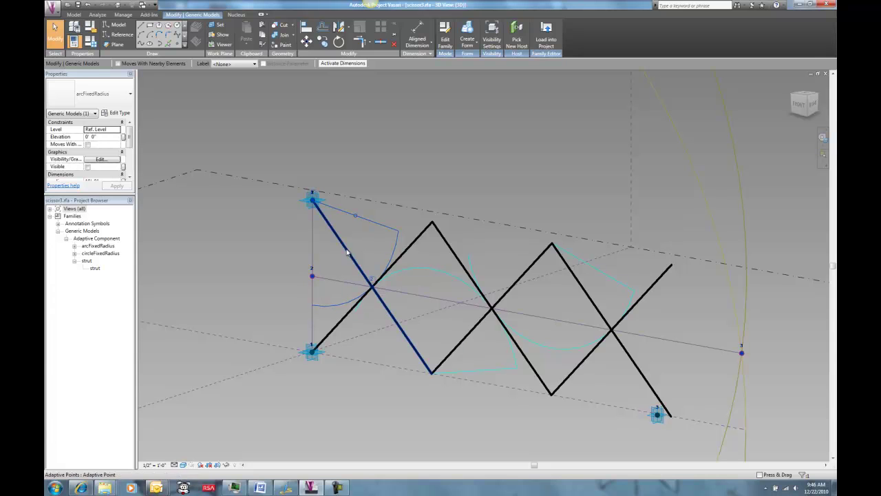
{"action": "key", "text": "Escape"}
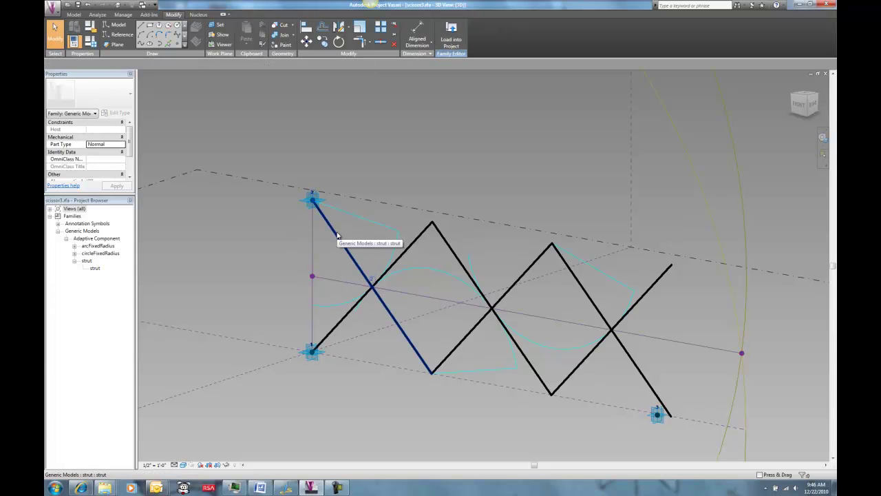
{"action": "left_click", "coordinate": [275, 240]}
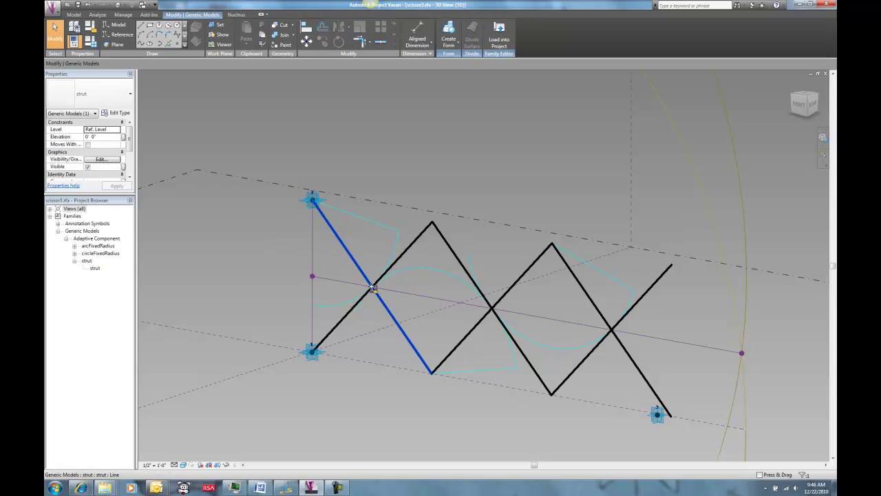
{"action": "left_click", "coordinate": [289, 279]}
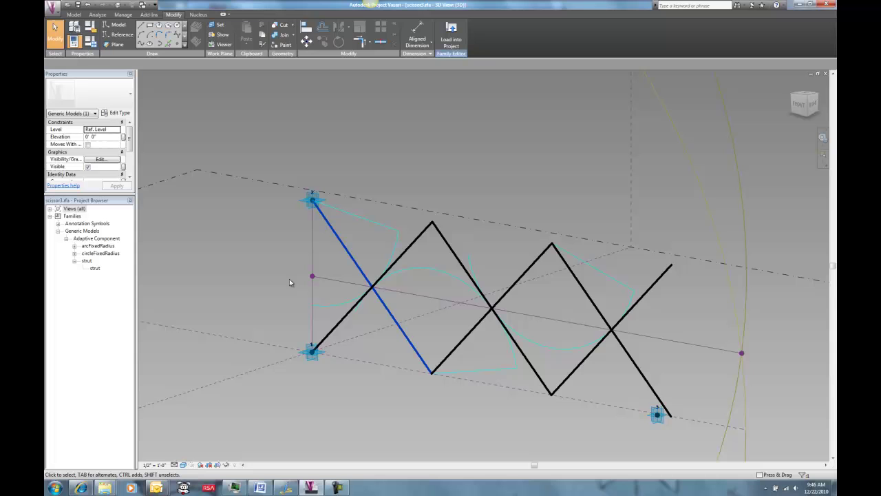
Examine the large circleFixedRadius component and how it relates to the scissor's center line and struts.
{"action": "scroll", "coordinate": [287, 286], "scroll_direction": "down", "scroll_amount": 3}
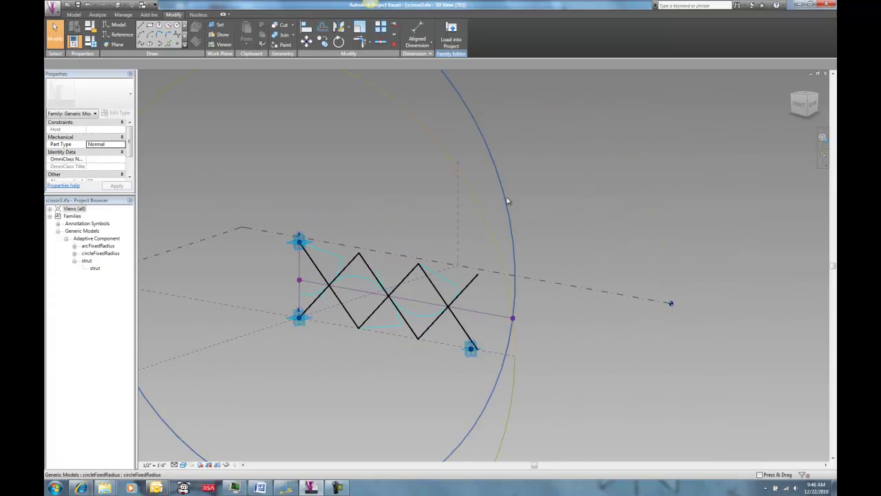
{"action": "scroll", "coordinate": [285, 293], "scroll_direction": "up", "scroll_amount": 3}
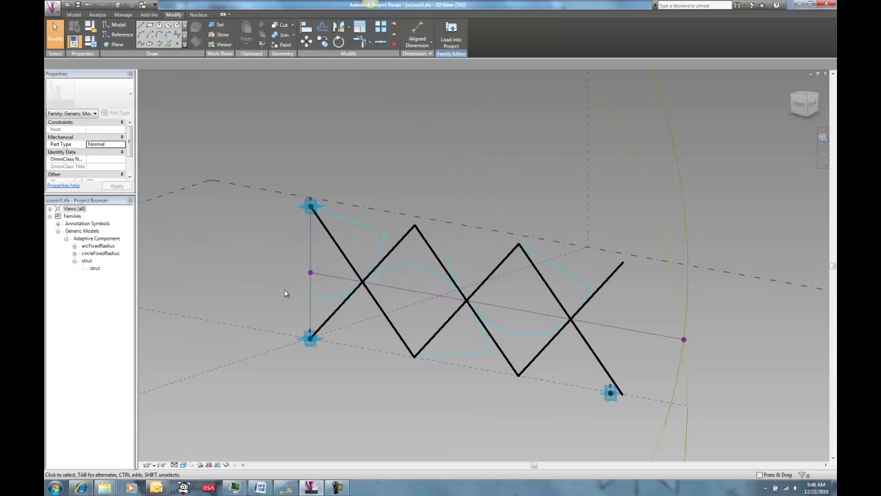
{"action": "middle_click_drag", "start_coordinate": [286, 293], "coordinate": [281, 272], "text": "shift"}
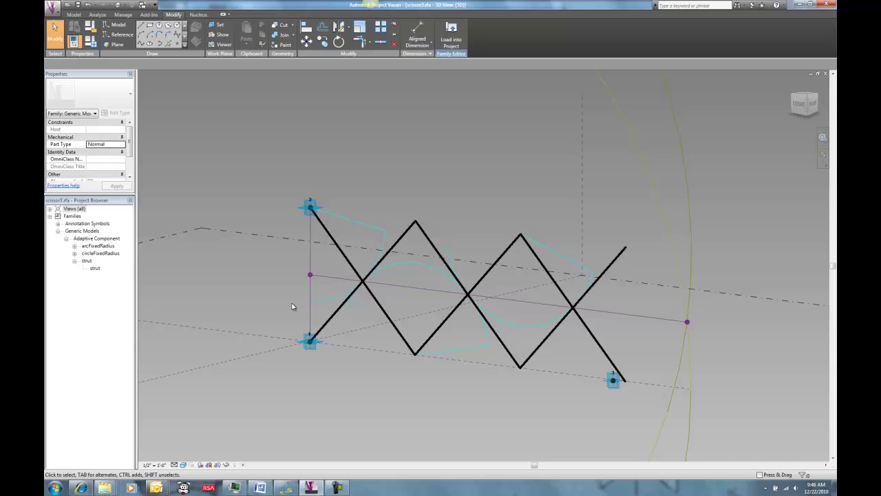
{"action": "scroll", "coordinate": [315, 307], "scroll_direction": "down", "scroll_amount": 3}
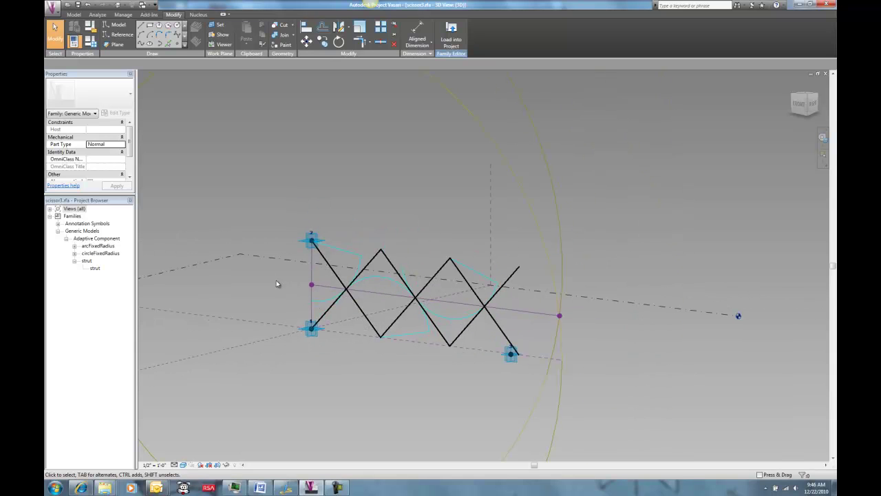
{"action": "middle_click_drag", "start_coordinate": [273, 220], "coordinate": [301, 238], "text": "shift"}
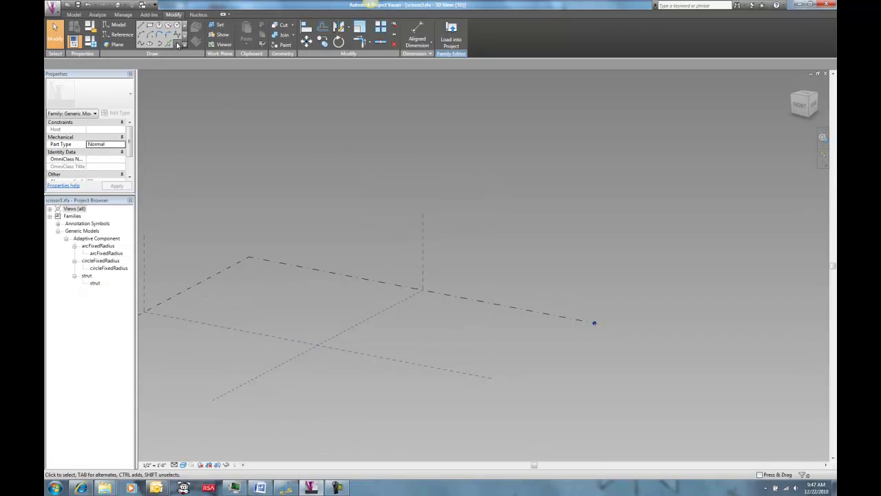
Start placing points and set the Center (Front/Back) reference plane as the work plane.
{"action": "left_click", "coordinate": [177, 43]}
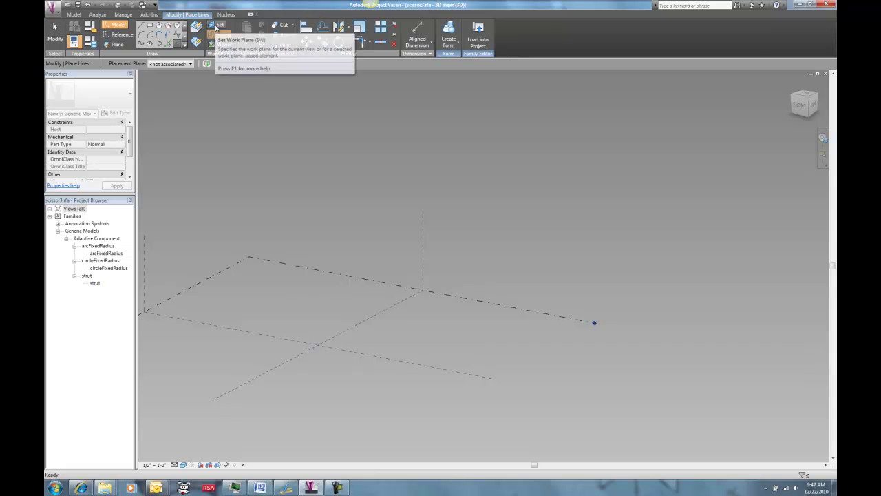
{"action": "left_click", "coordinate": [192, 63]}
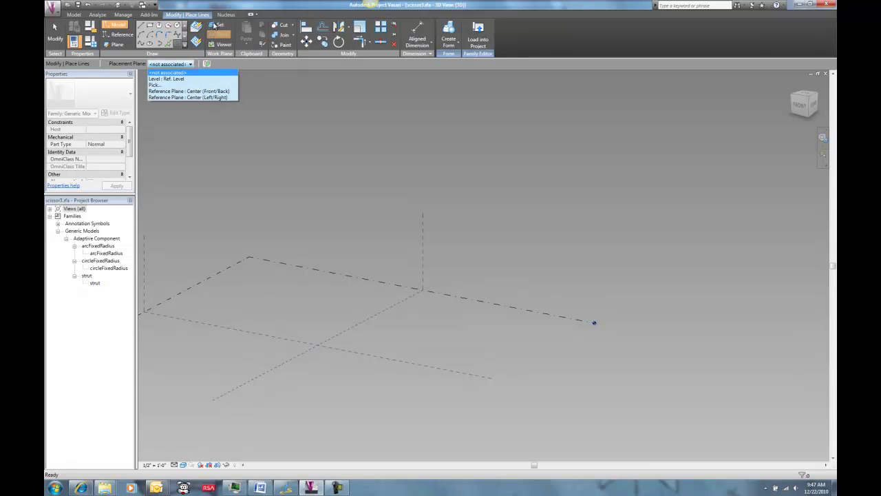
{"action": "left_click", "coordinate": [214, 26]}
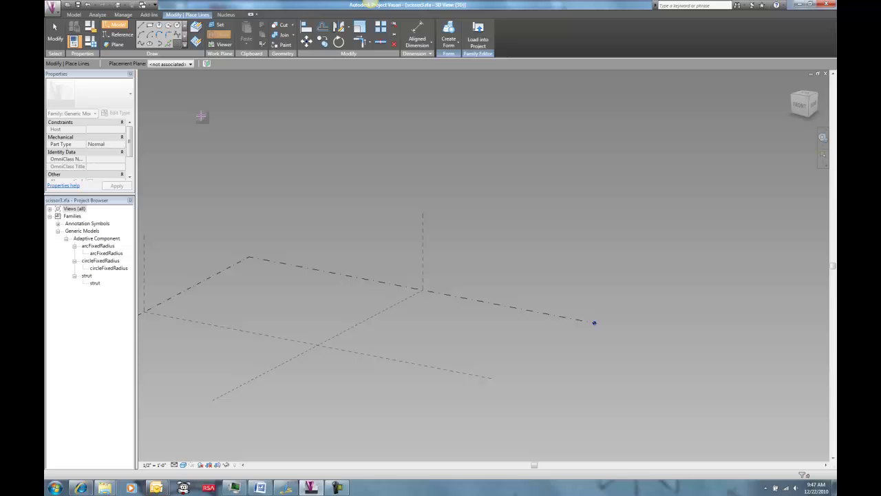
{"action": "left_click", "coordinate": [217, 25]}
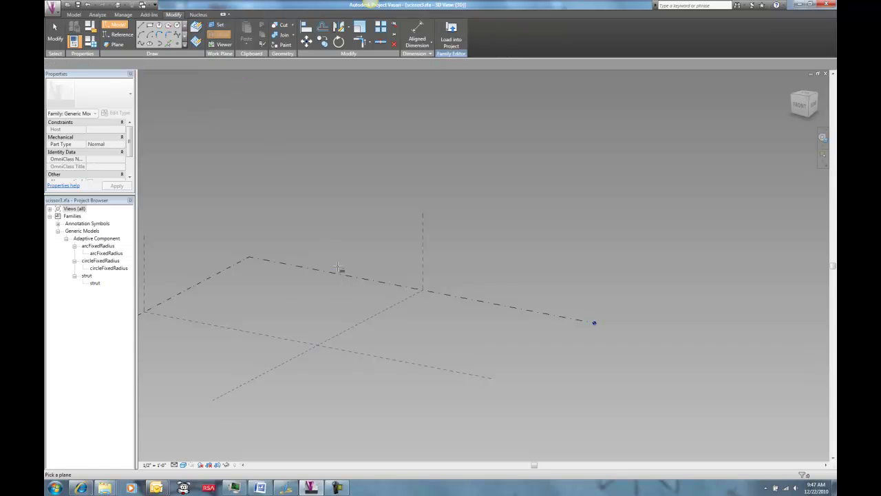
{"action": "left_click", "coordinate": [291, 340]}
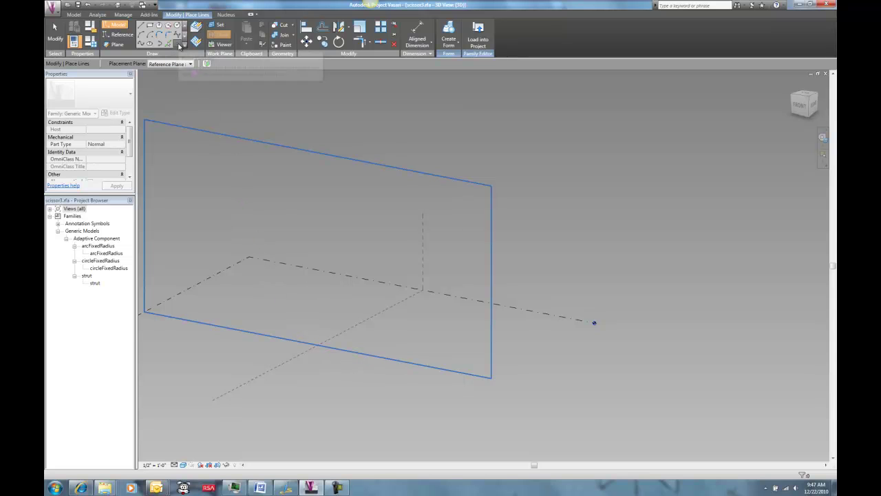
Place three reference points on the work plane: one at the reference planes' intersection, one directly above it, and one along the base line.
{"action": "left_click", "coordinate": [318, 345]}
{"action": "left_click", "coordinate": [318, 289]}
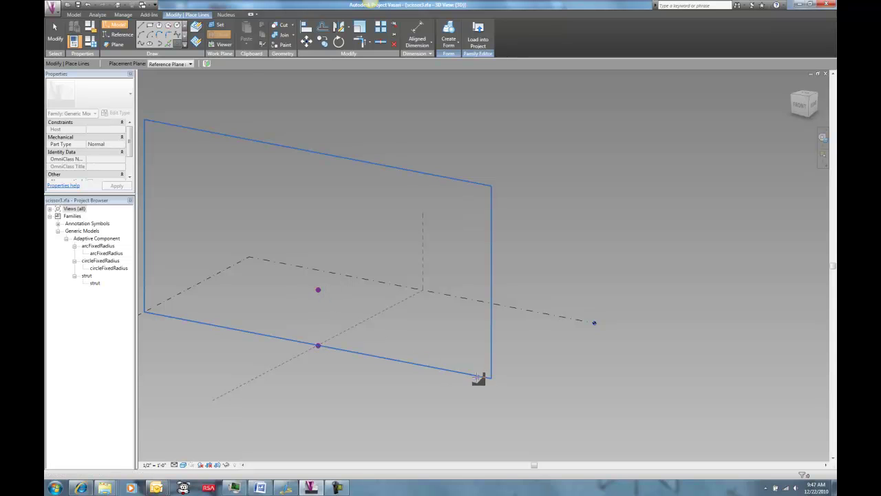
{"action": "left_click", "coordinate": [472, 374]}
{"action": "key", "text": "Escape"}
{"action": "key", "text": "Escape"}
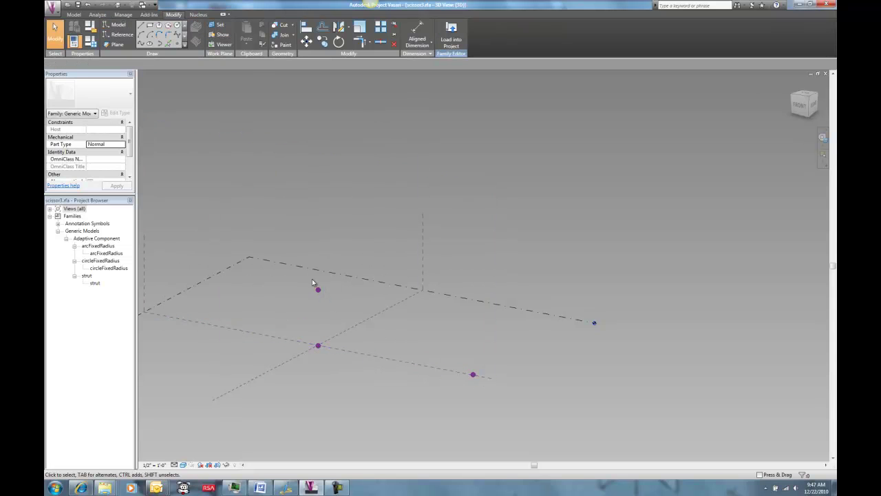
Make all three reference points adaptive and lower point 2 closer to point 1.
{"action": "left_click_drag", "start_coordinate": [297, 231], "coordinate": [521, 415]}
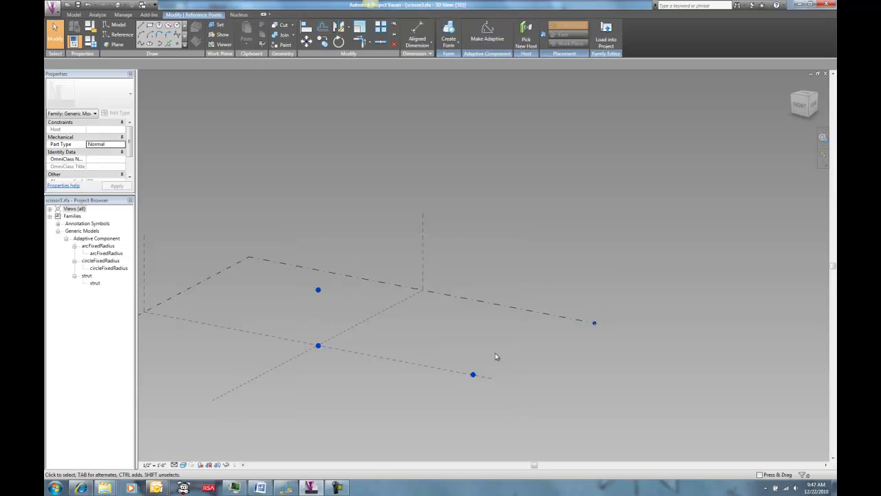
{"action": "left_click", "coordinate": [488, 36]}
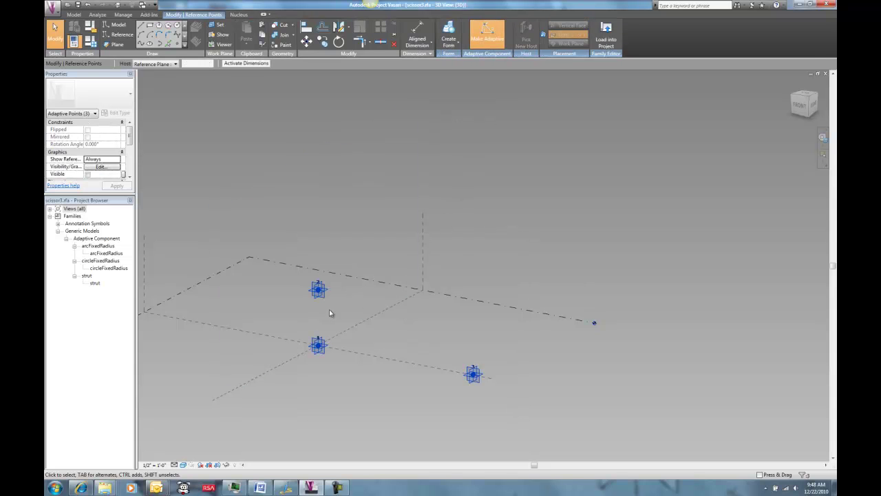
{"action": "left_click", "coordinate": [318, 290]}
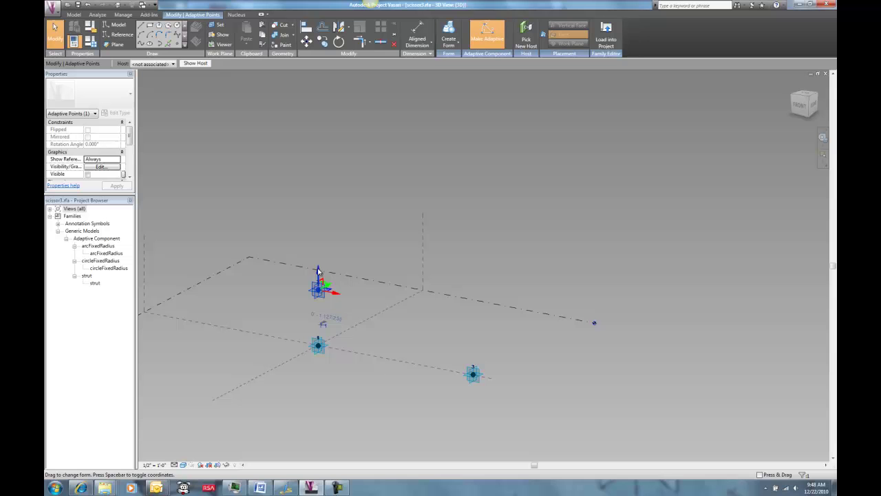
{"action": "left_click_drag", "start_coordinate": [317, 272], "coordinate": [319, 294]}
{"action": "left_click", "coordinate": [333, 353]}
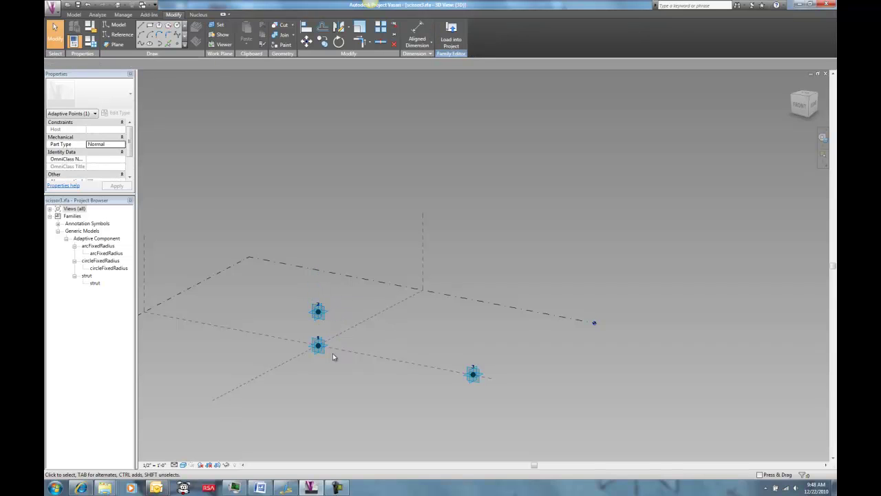
Draw a line through adaptive points 1 and 2.
{"action": "scroll", "coordinate": [333, 365], "scroll_direction": "up", "scroll_amount": 3}
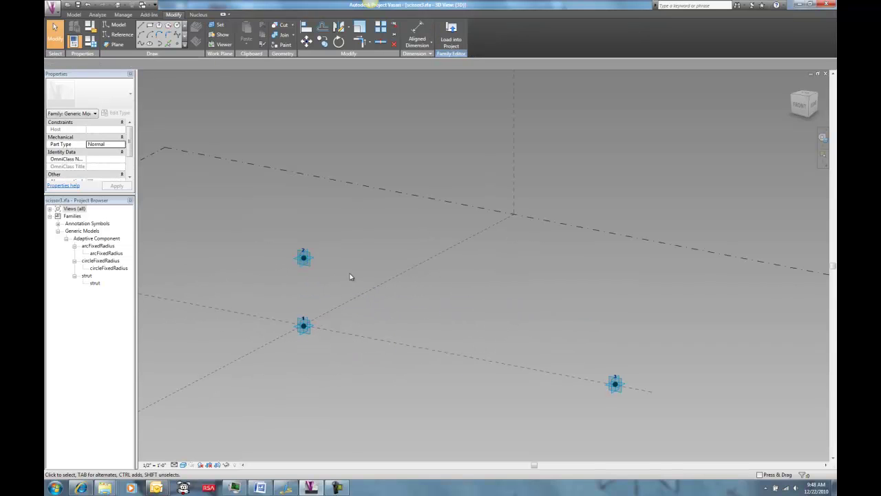
{"action": "left_click_drag", "start_coordinate": [272, 220], "coordinate": [336, 371]}
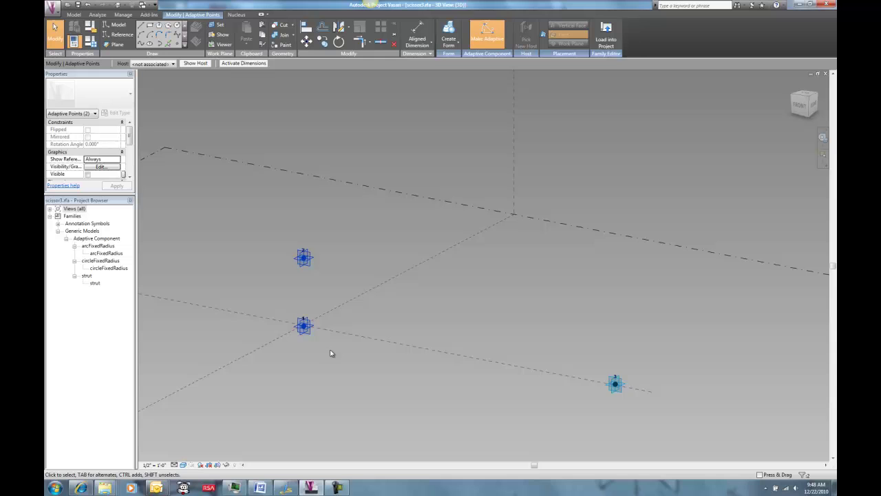
{"action": "left_click", "coordinate": [140, 43]}
{"action": "left_click", "coordinate": [267, 230]}
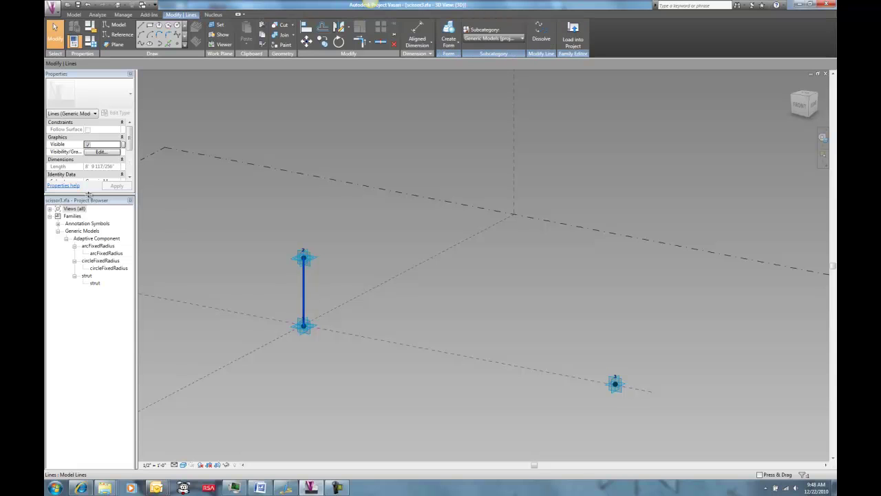
Convert the line between points 1 and 2 to a reference line and place a point at its middle.
{"action": "left_click_drag", "start_coordinate": [126, 199], "coordinate": [118, 296]}
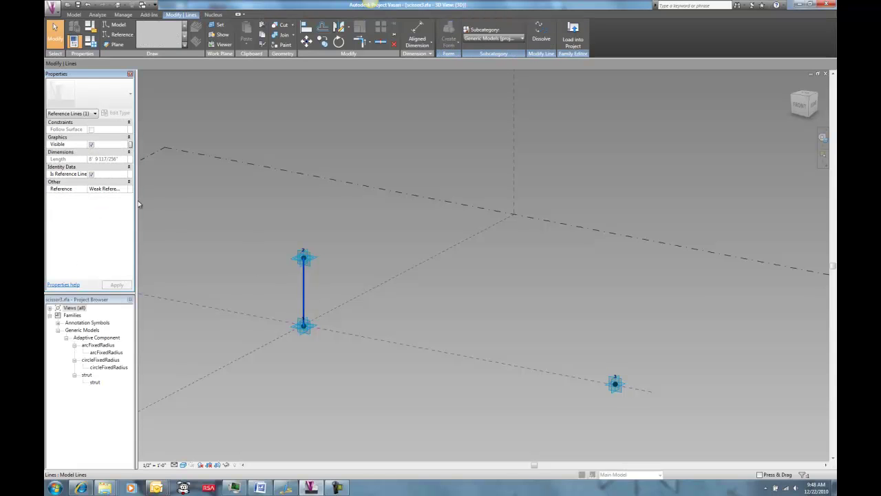
{"action": "left_click", "coordinate": [248, 231]}
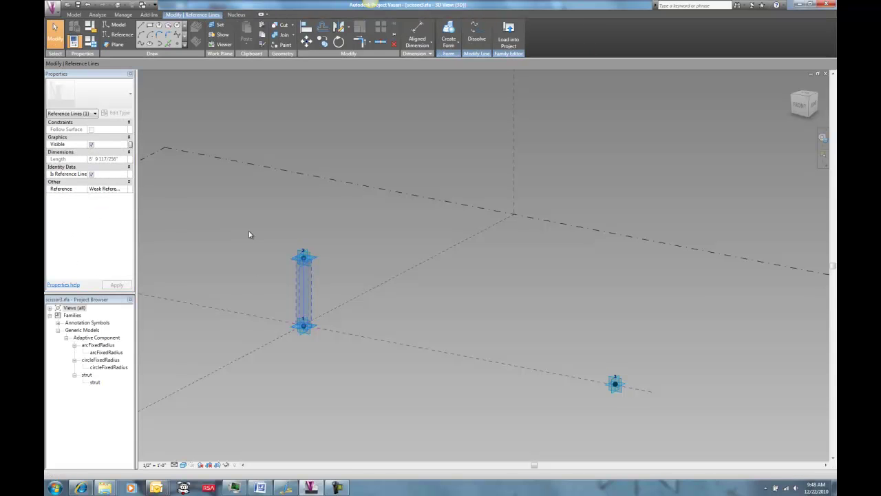
{"action": "left_click", "coordinate": [181, 44]}
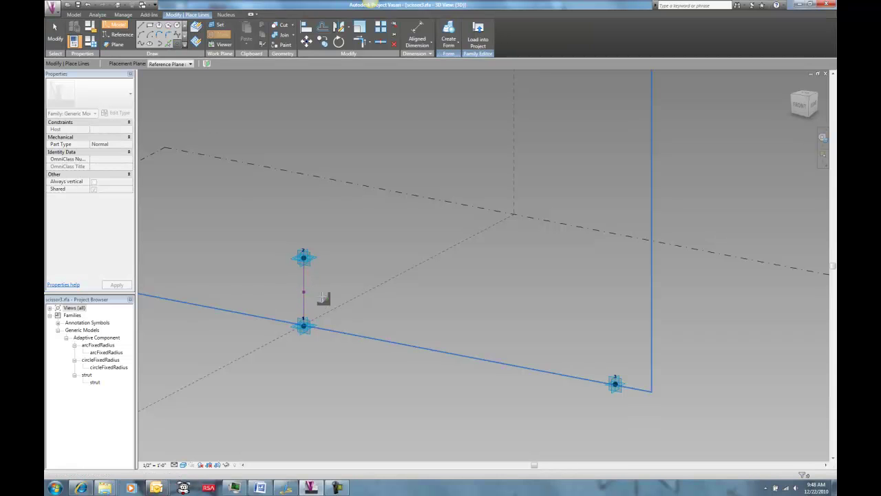
{"action": "key", "text": "Escape"}
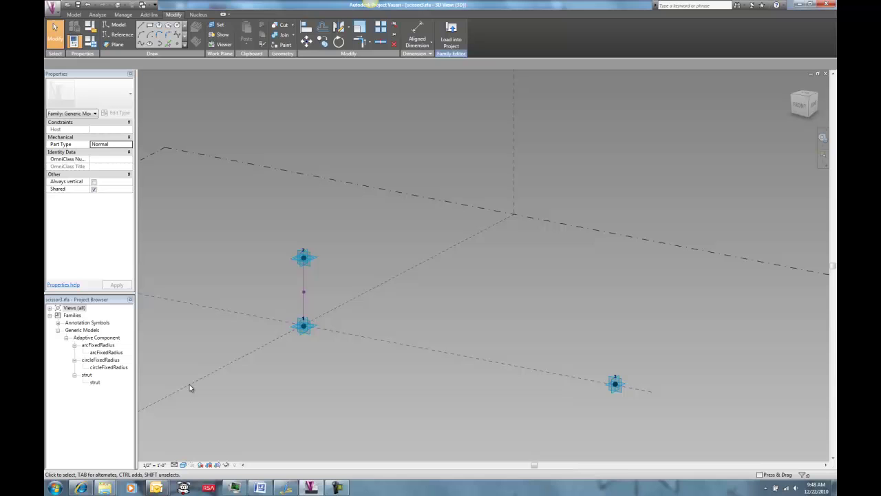
Open the circleFixedRadius family for editing and examine its circle and three adaptive points.
{"action": "left_click", "coordinate": [103, 371]}
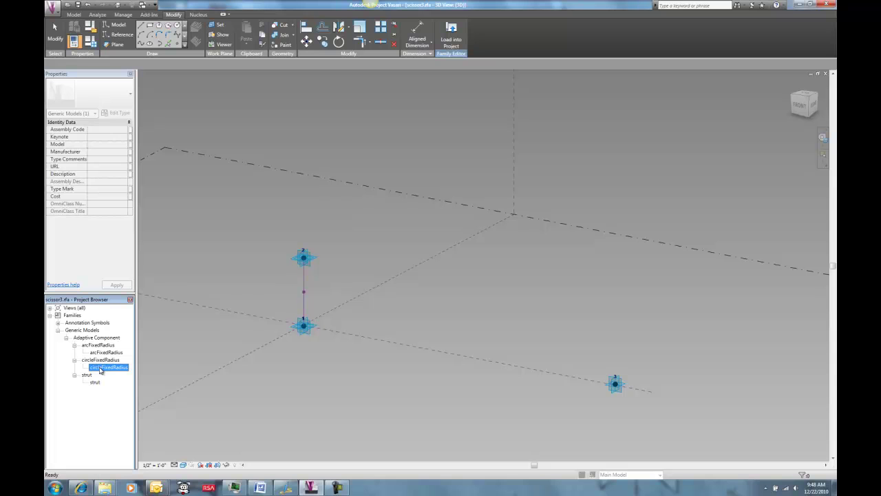
{"action": "right_click", "coordinate": [101, 359]}
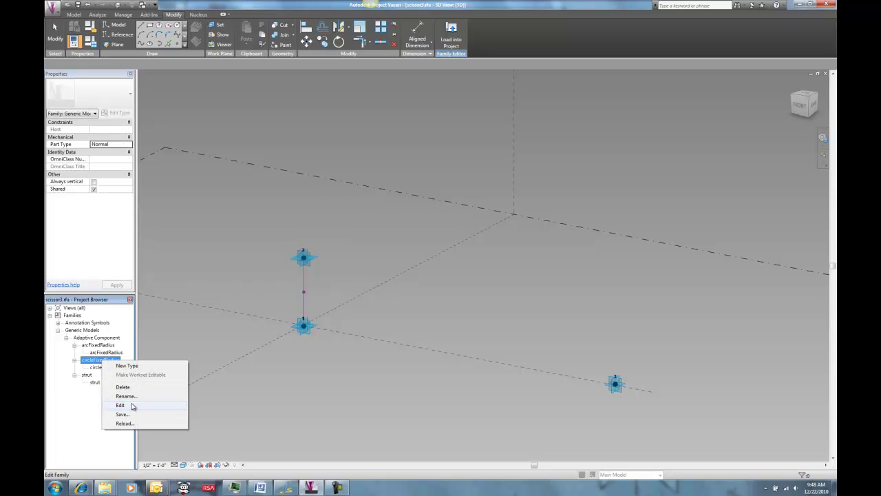
{"action": "left_click", "coordinate": [150, 406]}
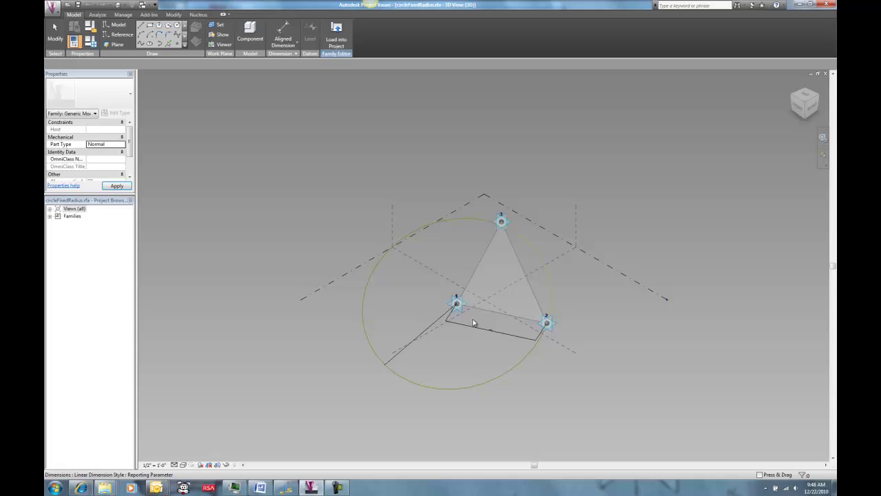
{"action": "key", "text": "Escape"}
{"action": "scroll", "coordinate": [469, 283], "scroll_direction": "up", "scroll_amount": 2}
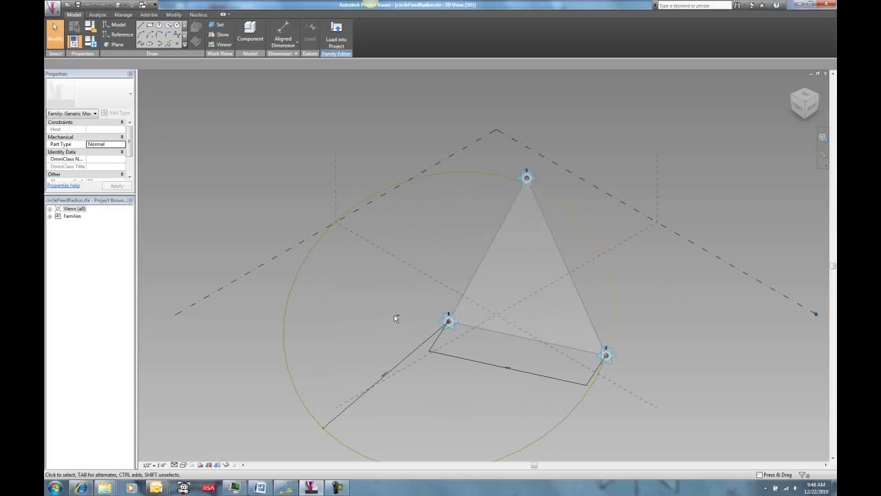
{"action": "middle_click_drag", "start_coordinate": [395, 318], "coordinate": [354, 280], "text": "shift"}
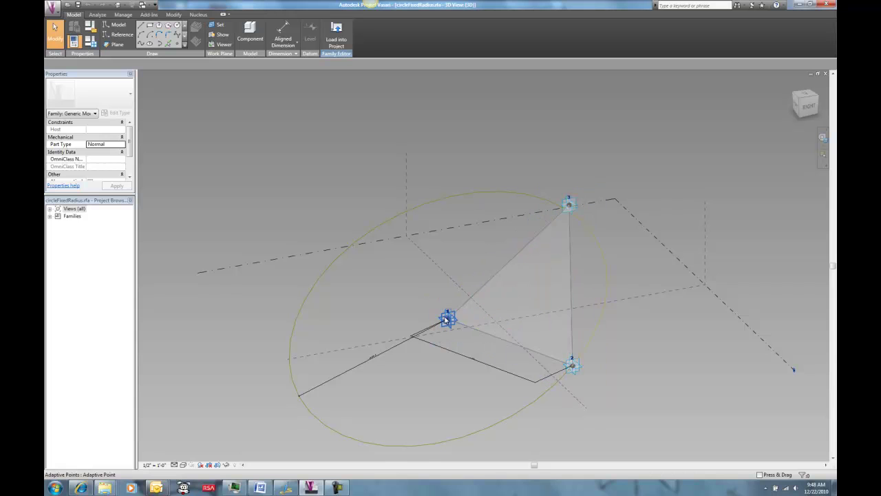
Move adaptive point 2 of the circleFixedRadius family away from point 1 to enlarge the circle.
{"action": "left_click", "coordinate": [583, 373]}
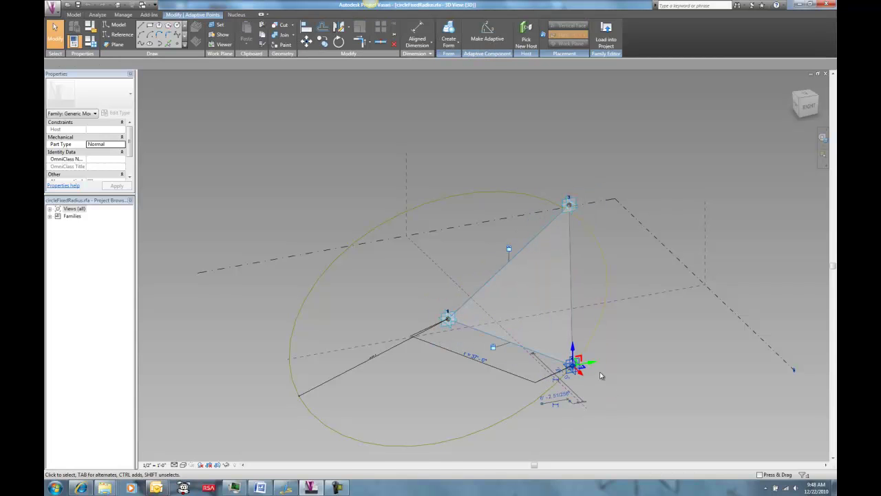
{"action": "left_click_drag", "start_coordinate": [585, 372], "coordinate": [606, 394]}
{"action": "left_click", "coordinate": [630, 373]}
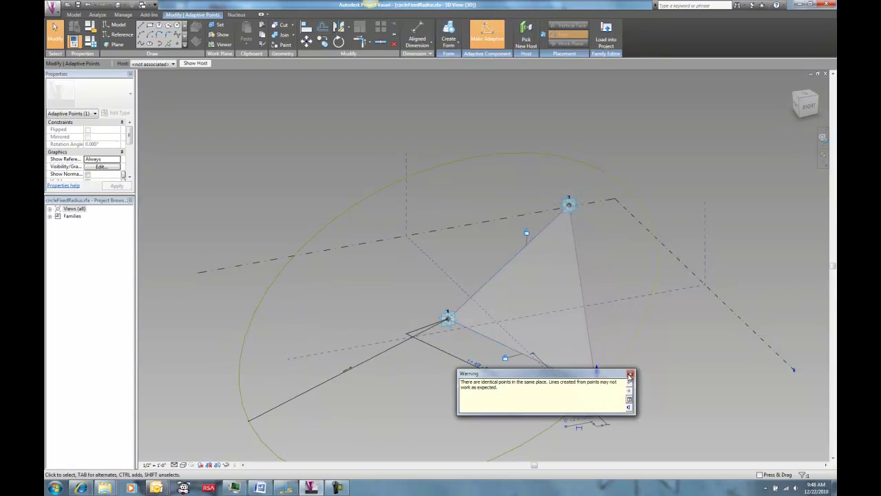
{"action": "left_click", "coordinate": [668, 388]}
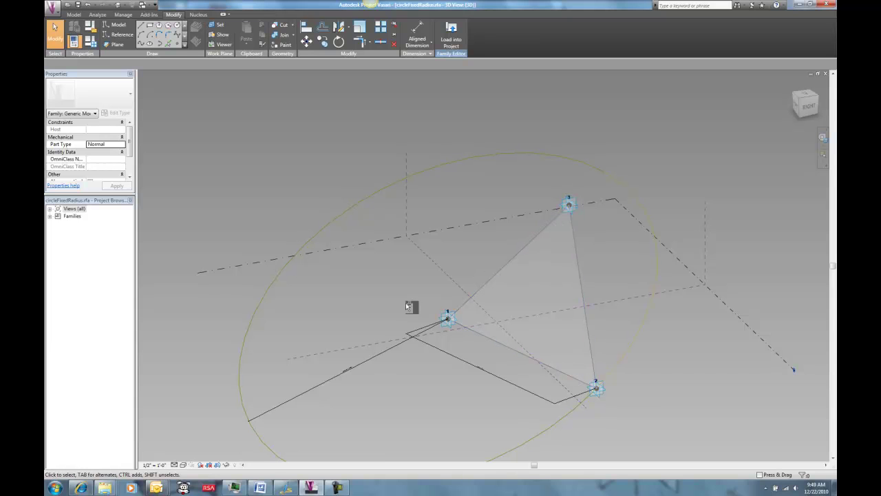
Return to scissor3.rfa and place a circleFixedRadius component on adaptive points 1, 2 and 3, in that order.
{"action": "key", "text": "ctrl+Tab"}
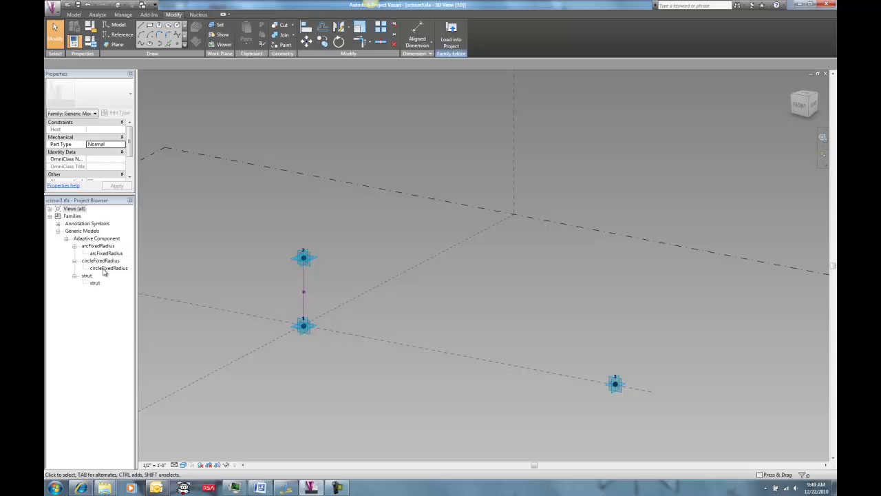
{"action": "left_click", "coordinate": [104, 272]}
{"action": "left_click_drag", "start_coordinate": [220, 277], "coordinate": [226, 275]}
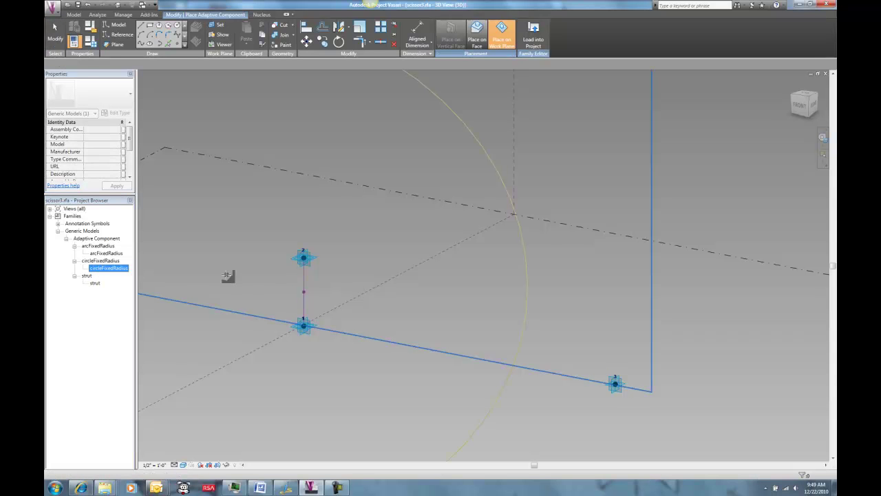
{"action": "left_click", "coordinate": [303, 326]}
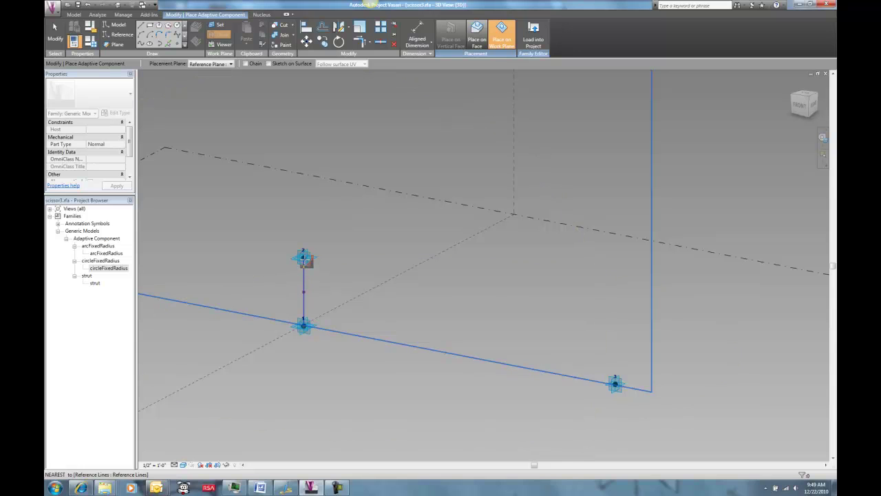
{"action": "left_click", "coordinate": [304, 257]}
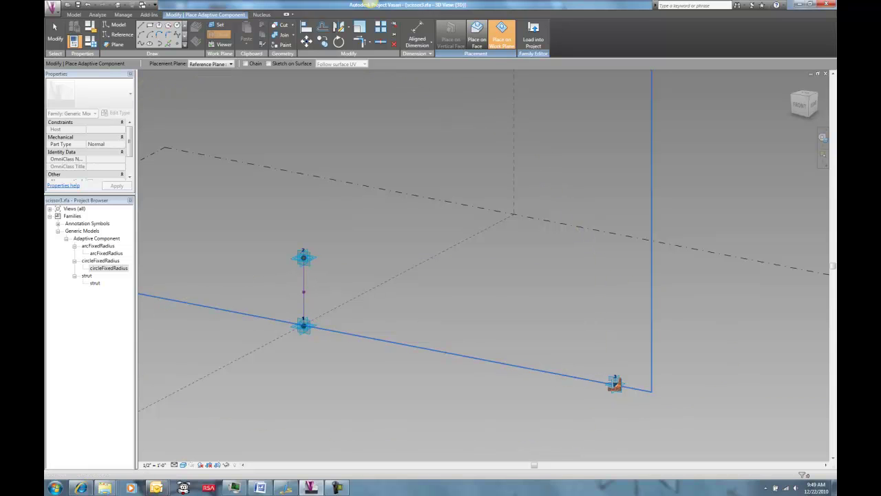
{"action": "left_click", "coordinate": [616, 384]}
{"action": "left_click", "coordinate": [616, 384]}
Place a second circleFixedRadius component centered on adaptive point 2, with adaptive point 3 as its last placement point.
{"action": "middle_click_drag", "start_coordinate": [415, 295], "coordinate": [380, 258], "text": "shift"}
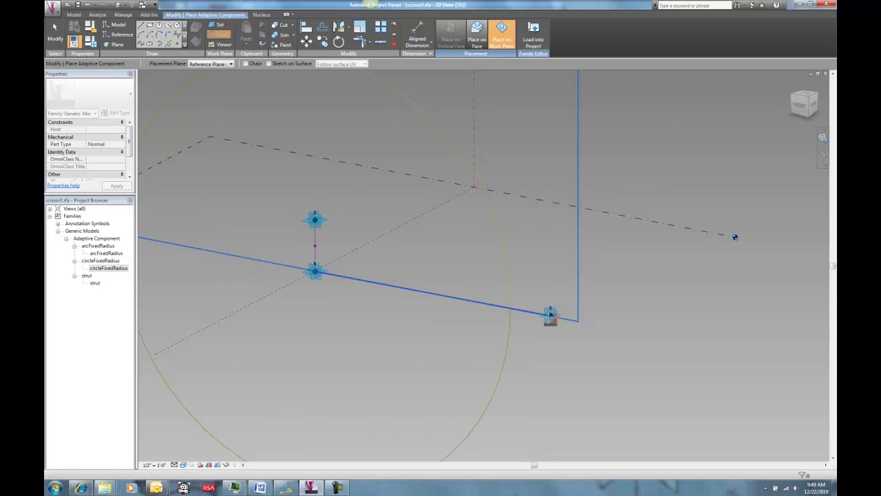
{"action": "left_click", "coordinate": [551, 315]}
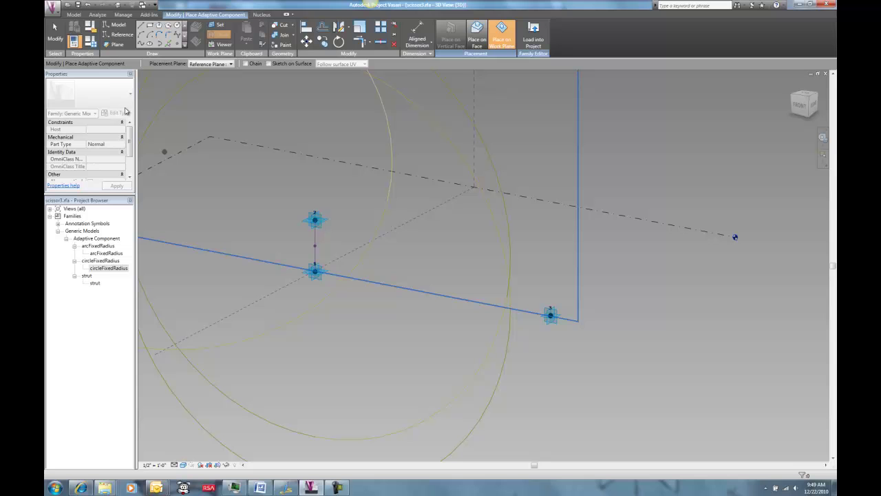
{"action": "left_click", "coordinate": [56, 36]}
{"action": "key", "text": "Escape"}
{"action": "scroll", "coordinate": [522, 290], "scroll_direction": "up", "scroll_amount": 5}
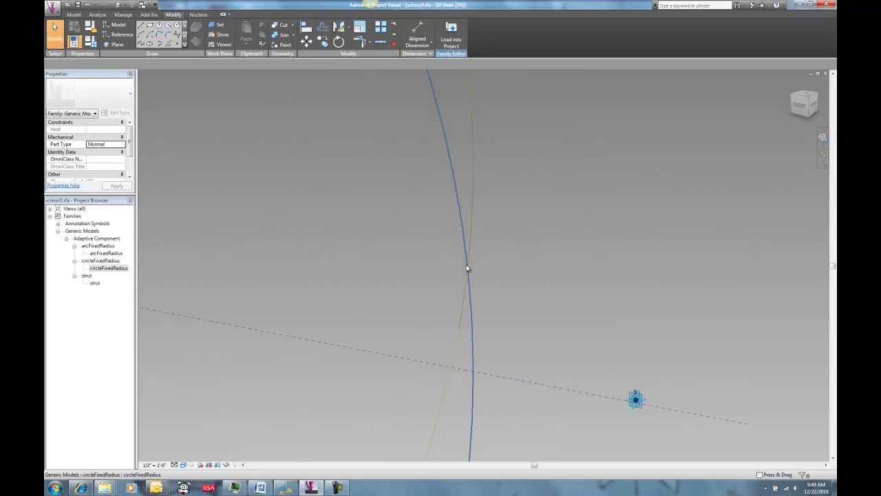
{"action": "scroll", "coordinate": [415, 277], "scroll_direction": "down", "scroll_amount": 4}
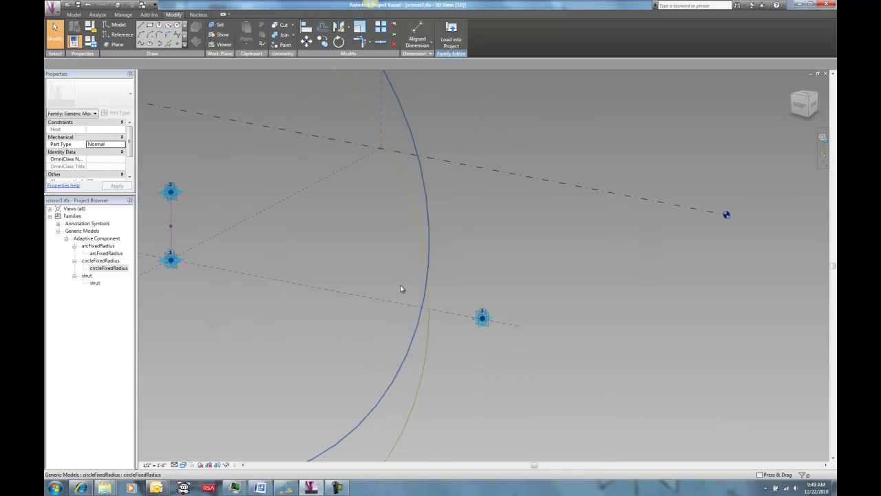
{"action": "middle_click_drag", "start_coordinate": [360, 268], "coordinate": [461, 254]}
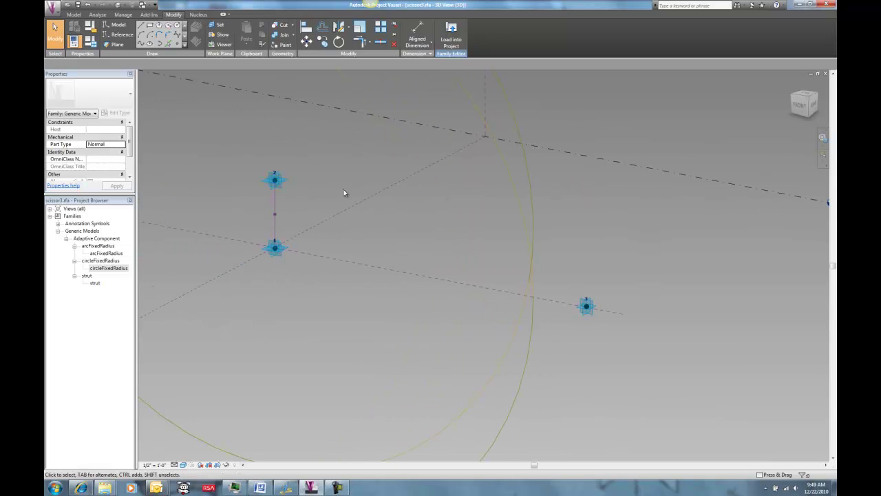
Place a reference point on one circleFixedRadius circle and host it by intersection with the other circle, near adaptive point 3.
{"action": "left_click", "coordinate": [176, 45]}
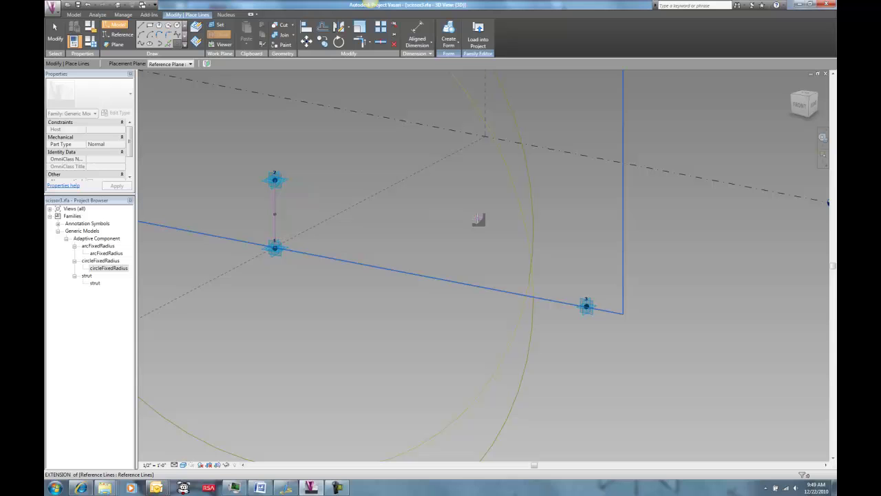
{"action": "key", "text": "Escape"}
{"action": "key", "text": "Escape"}
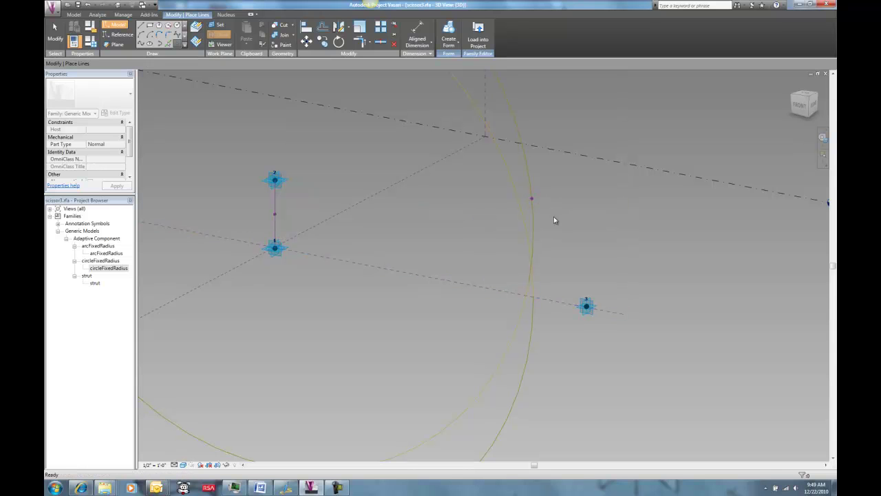
{"action": "left_click_drag", "start_coordinate": [518, 178], "coordinate": [559, 220]}
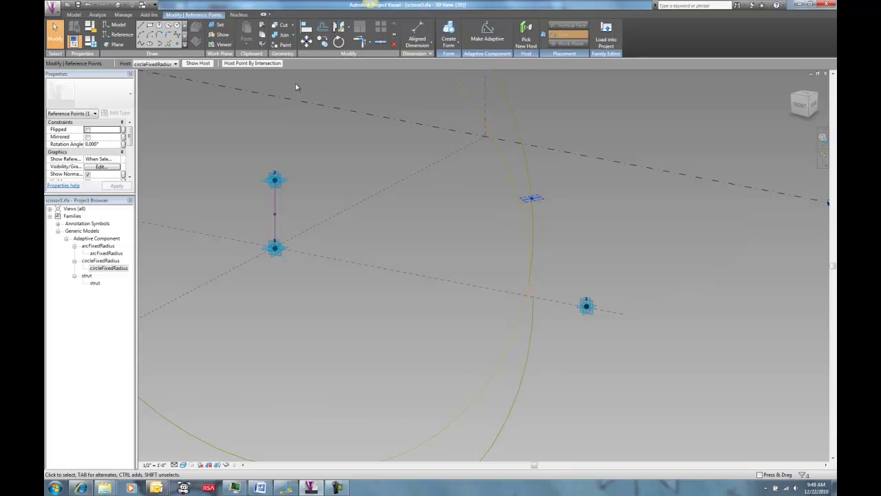
{"action": "left_click", "coordinate": [249, 63]}
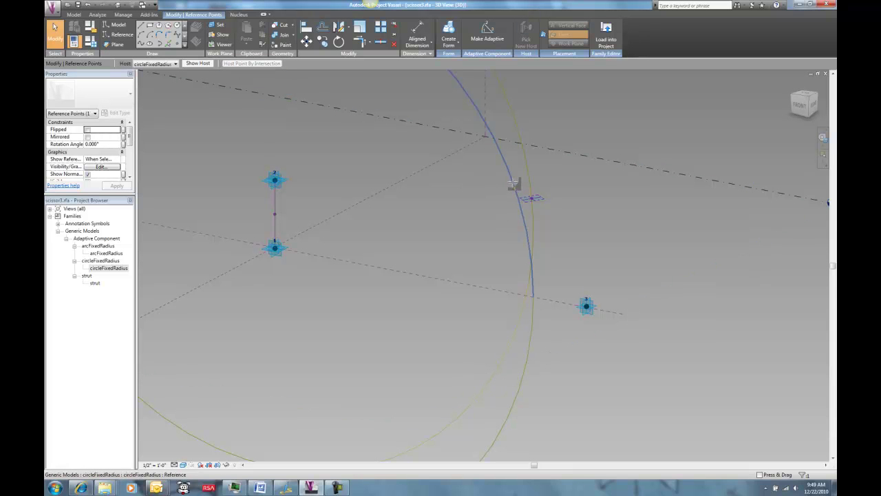
{"action": "left_click", "coordinate": [480, 244]}
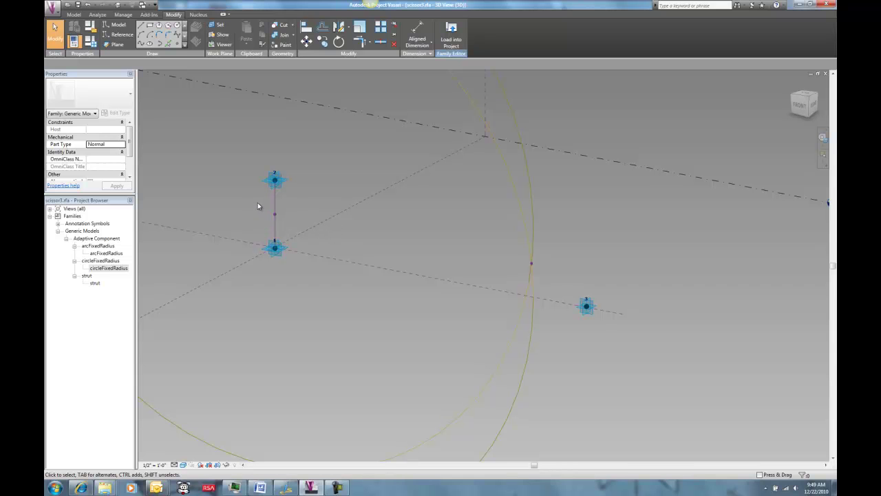
Connect the midpoint between adaptive points 1 and 2 to the circles' intersection point with a spline, and make it a reference line.
{"action": "left_click_drag", "start_coordinate": [321, 227], "coordinate": [323, 230]}
{"action": "left_click_drag", "start_coordinate": [475, 230], "coordinate": [579, 280], "text": "ctrl"}
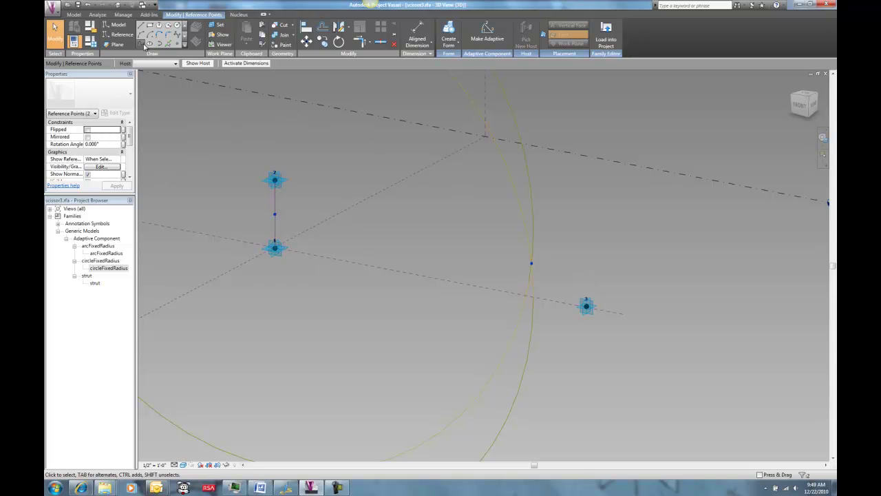
{"action": "left_click", "coordinate": [145, 45]}
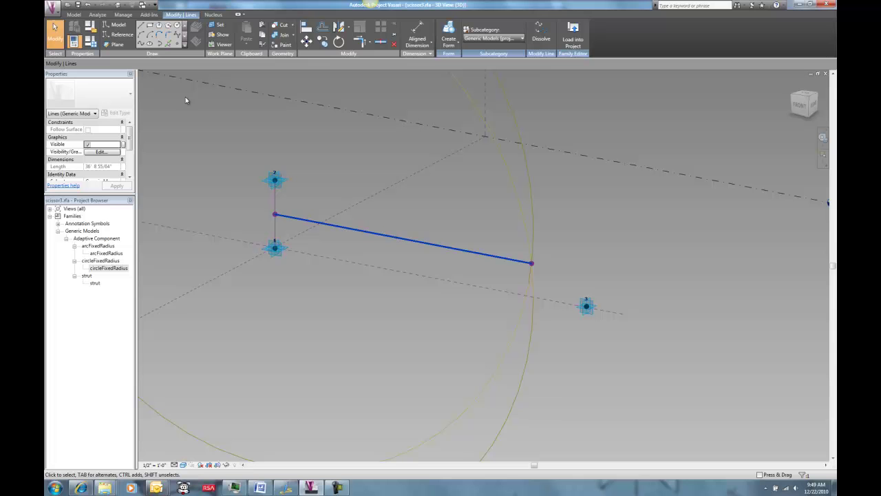
{"action": "left_click_drag", "start_coordinate": [101, 195], "coordinate": [109, 249]}
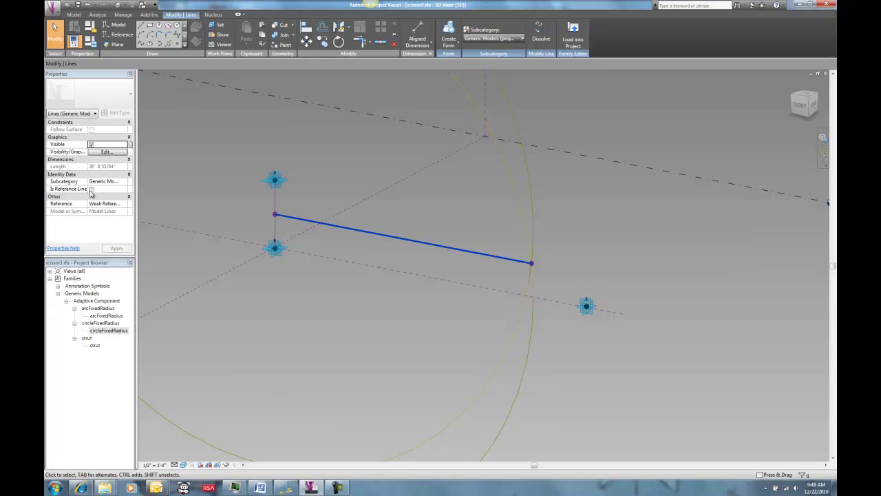
{"action": "left_click", "coordinate": [91, 190]}
{"action": "left_click", "coordinate": [223, 205]}
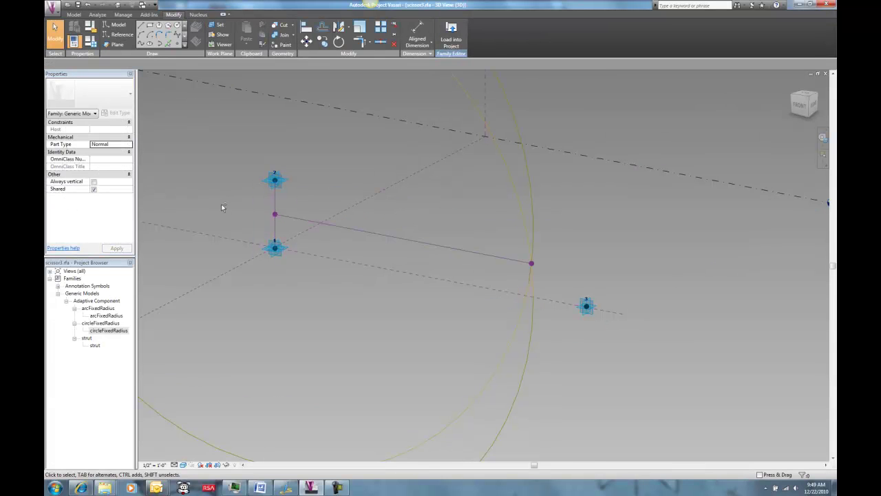
{"action": "middle_click_drag", "start_coordinate": [222, 207], "coordinate": [217, 184], "text": "shift"}
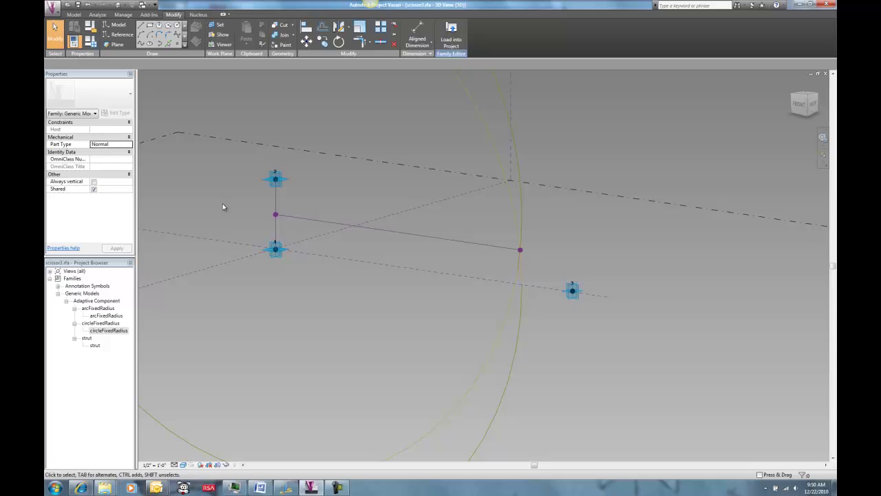
Place an arcFixedRadius component freely on the Ref. Level work plane, beyond the circles near adaptive point 3.
{"action": "left_click", "coordinate": [100, 316]}
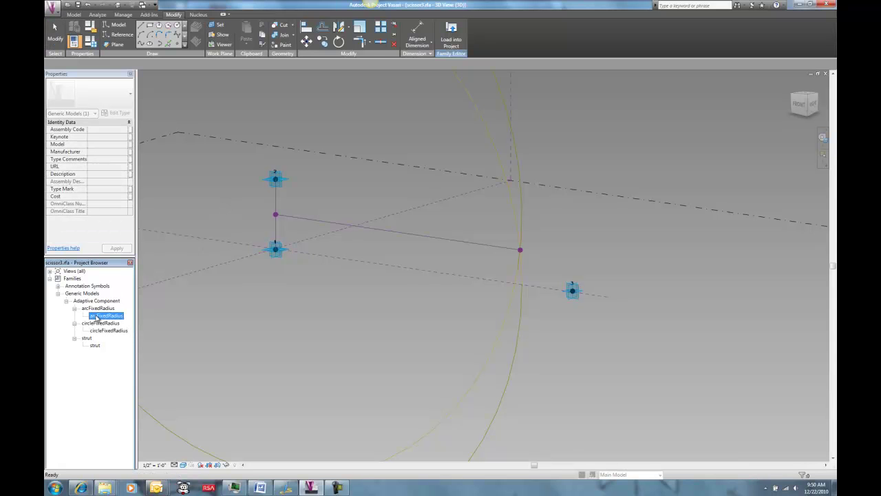
{"action": "left_click_drag", "start_coordinate": [93, 320], "coordinate": [255, 331]}
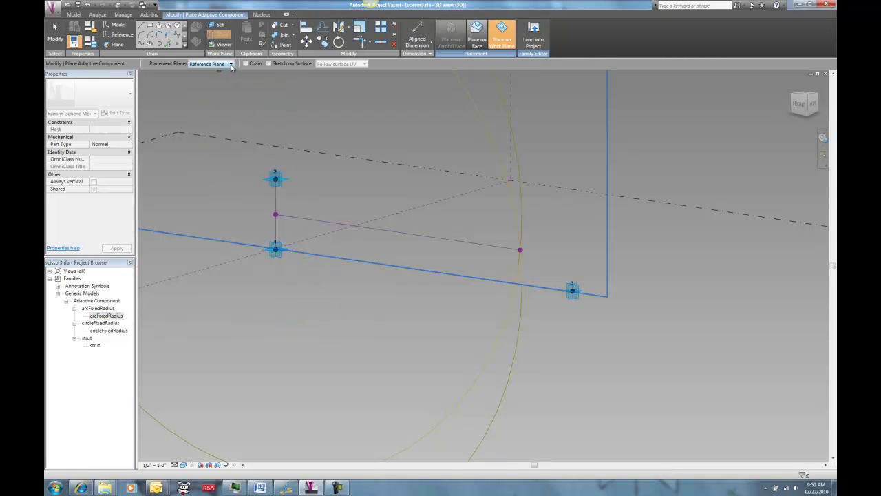
{"action": "left_click", "coordinate": [231, 64]}
{"action": "left_click", "coordinate": [224, 73]}
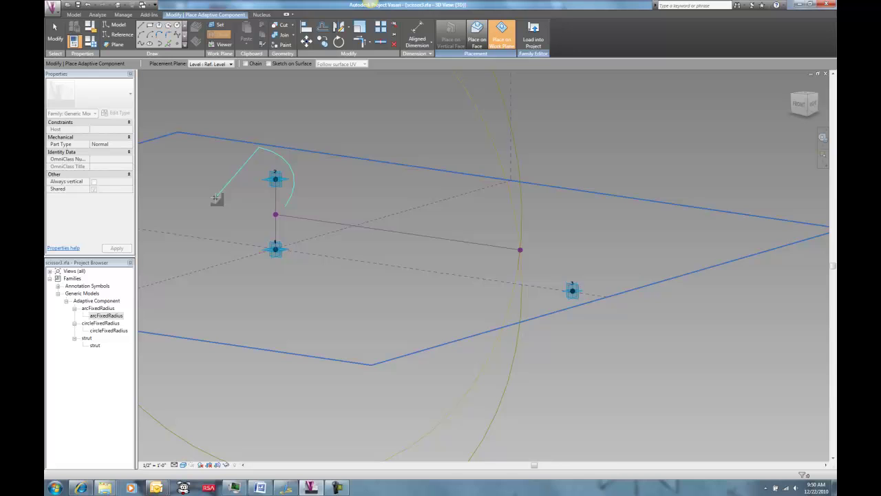
{"action": "left_click", "coordinate": [586, 254]}
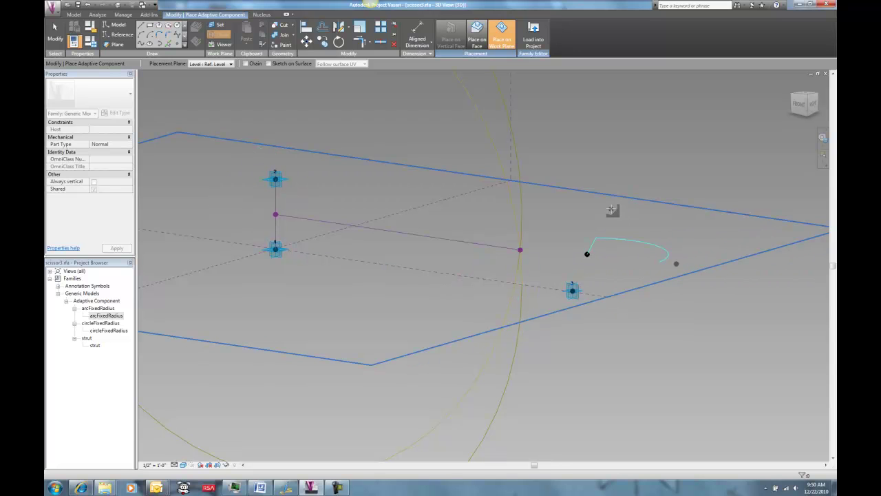
{"action": "left_click", "coordinate": [656, 243]}
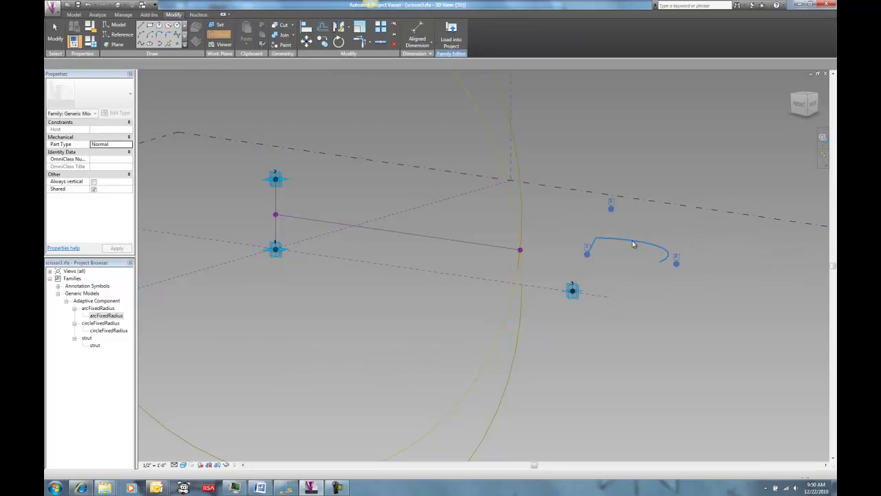
Set the radius of the free-standing arcFixedRadius component to 15'.
{"action": "middle_click_drag", "start_coordinate": [639, 227], "coordinate": [630, 282], "text": "shift"}
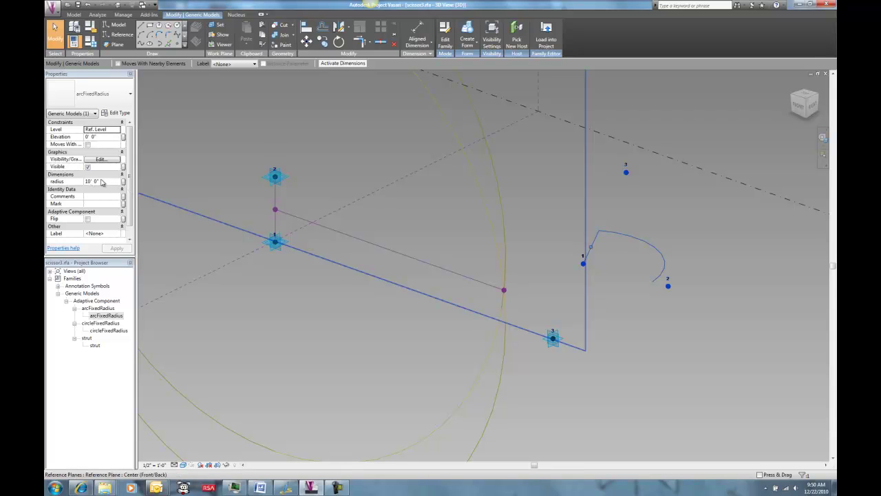
{"action": "left_click", "coordinate": [93, 182]}
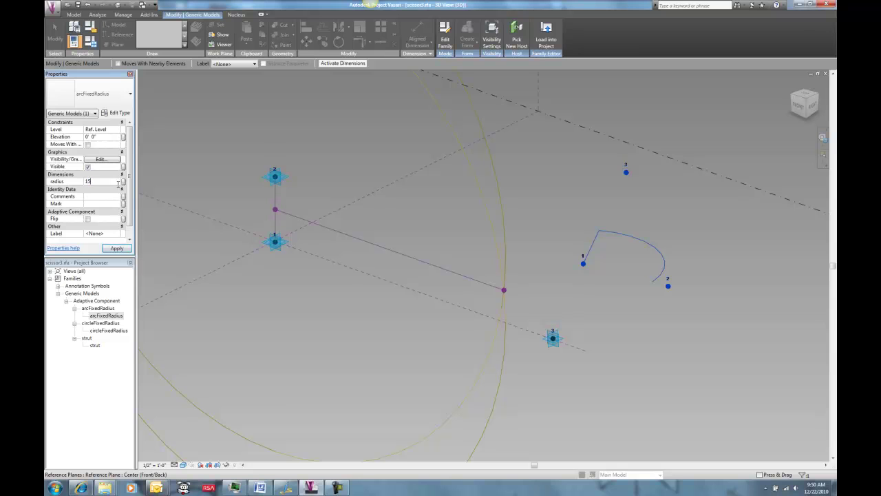
{"action": "left_click", "coordinate": [384, 220]}
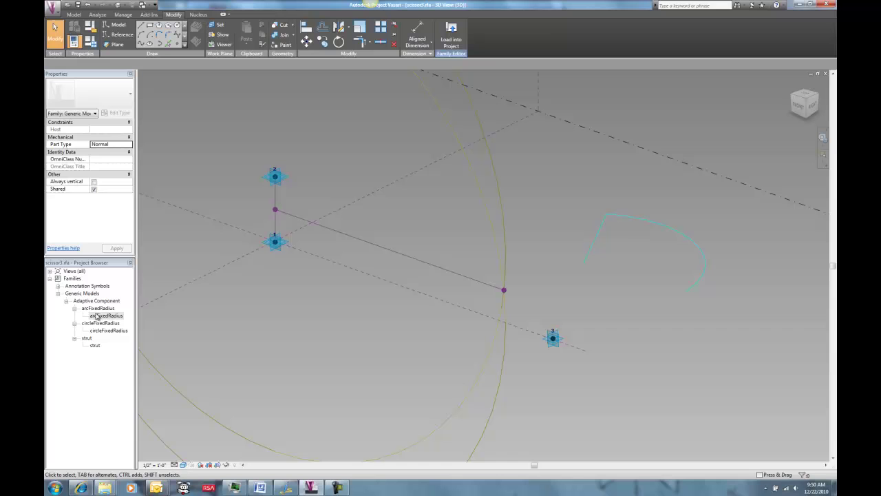
Place another arcFixedRadius component centered on adaptive point 2, with adaptive point 1 second and the circles' intersection point third.
{"action": "left_click_drag", "start_coordinate": [97, 317], "coordinate": [241, 326]}
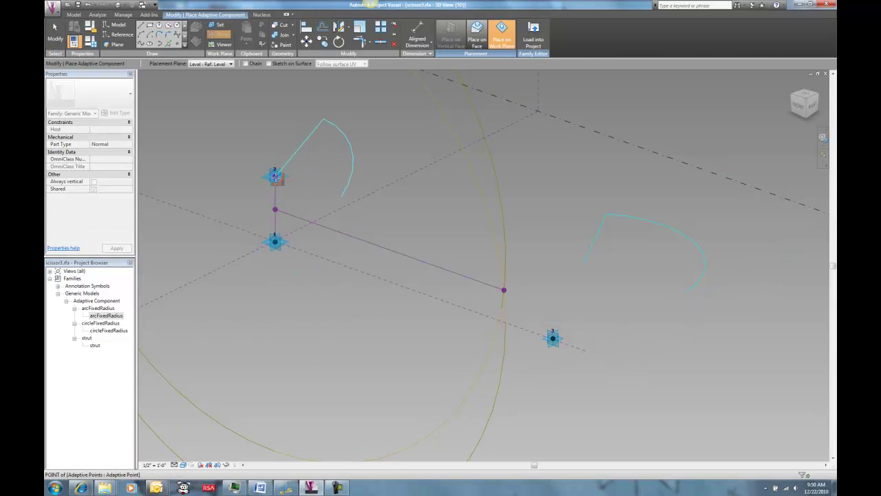
{"action": "left_click", "coordinate": [274, 176]}
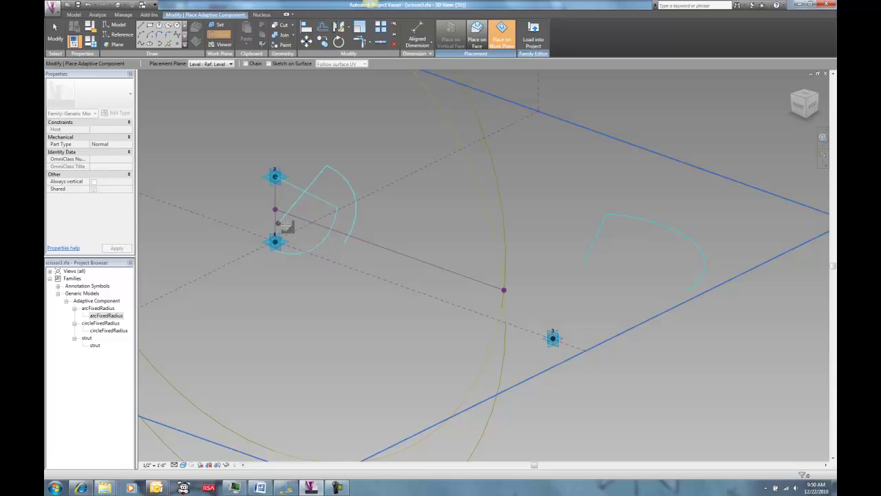
{"action": "left_click", "coordinate": [296, 232]}
{"action": "key", "text": "Escape"}
{"action": "middle_click_drag", "start_coordinate": [242, 204], "coordinate": [287, 157], "text": "shift"}
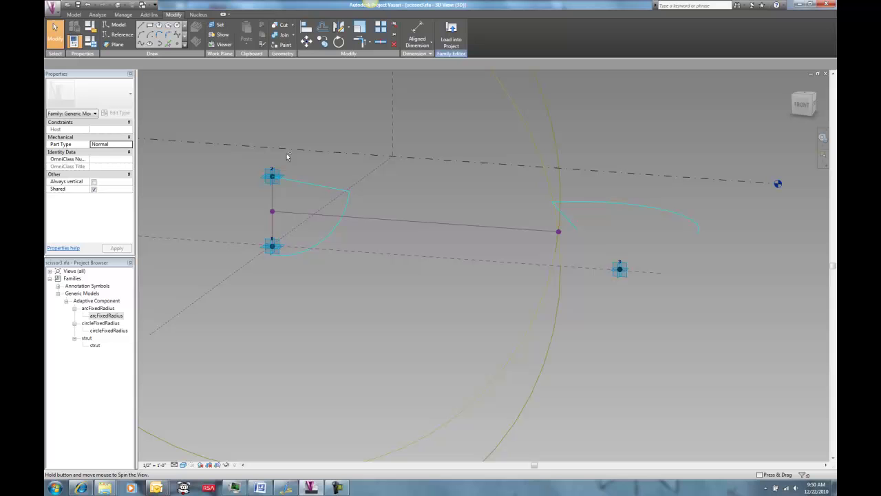
Delete the free-standing arcFixedRadius component near adaptive point 3.
{"action": "left_click", "coordinate": [323, 194]}
{"action": "left_click", "coordinate": [225, 193]}
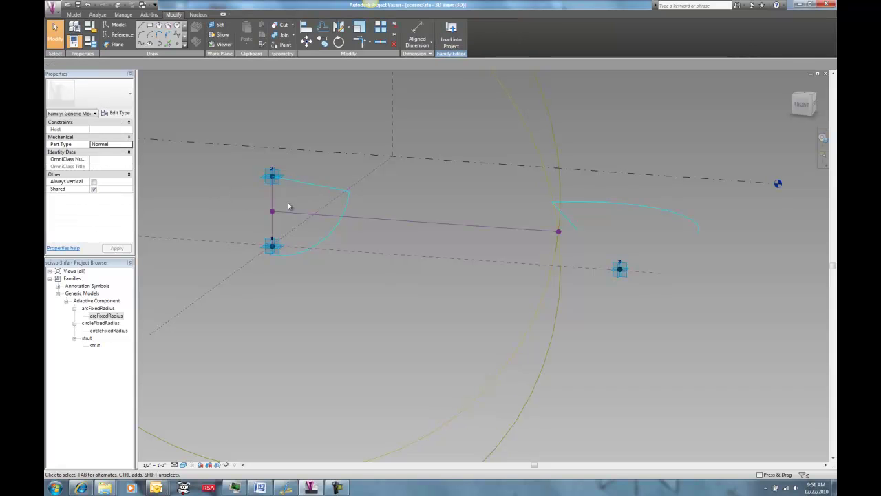
{"action": "left_click", "coordinate": [637, 209]}
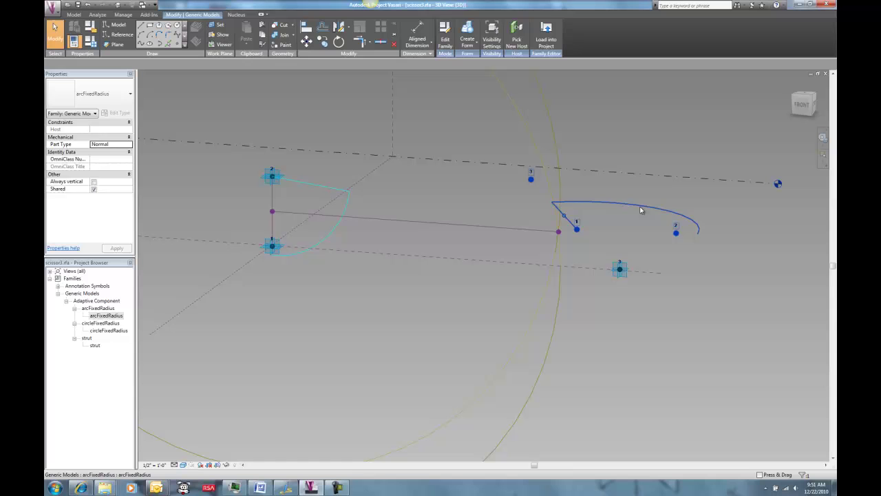
{"action": "key", "text": "Delete"}
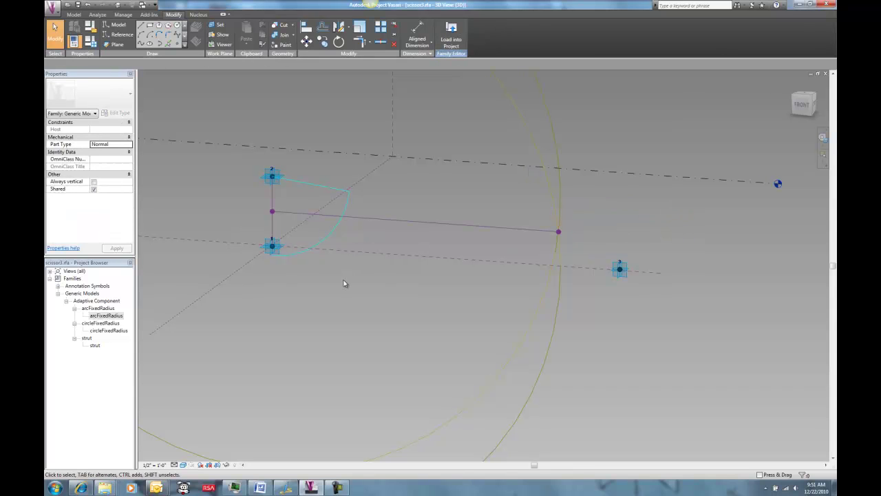
Open the arcFixedRadius family for editing and examine its nested arcByCenter component and the radius dimension.
{"action": "left_click", "coordinate": [303, 249]}
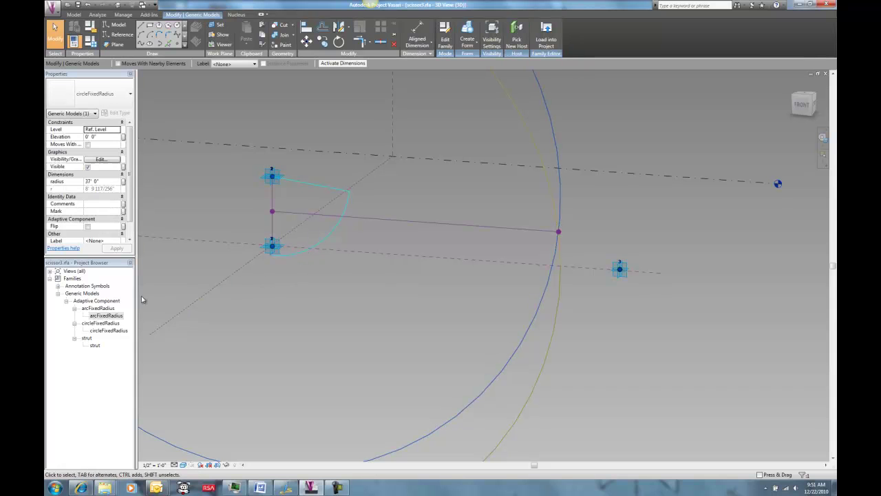
{"action": "left_click", "coordinate": [97, 308]}
{"action": "right_click", "coordinate": [97, 312]}
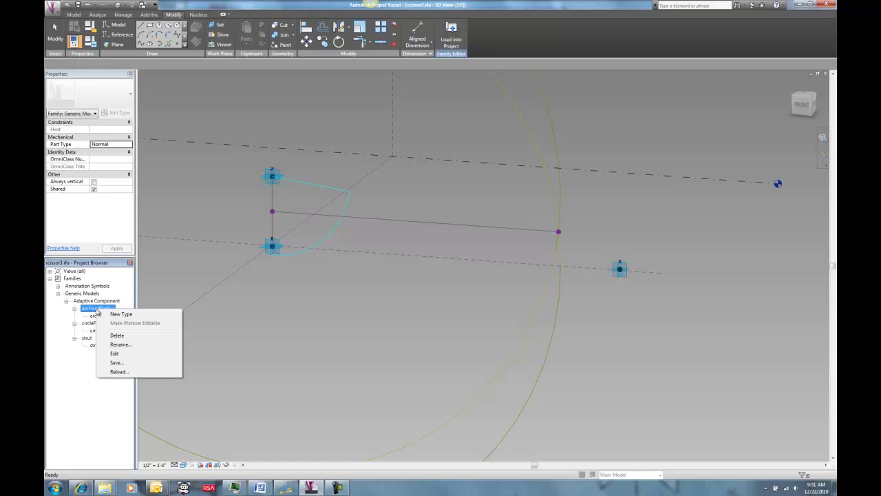
{"action": "left_click", "coordinate": [114, 354]}
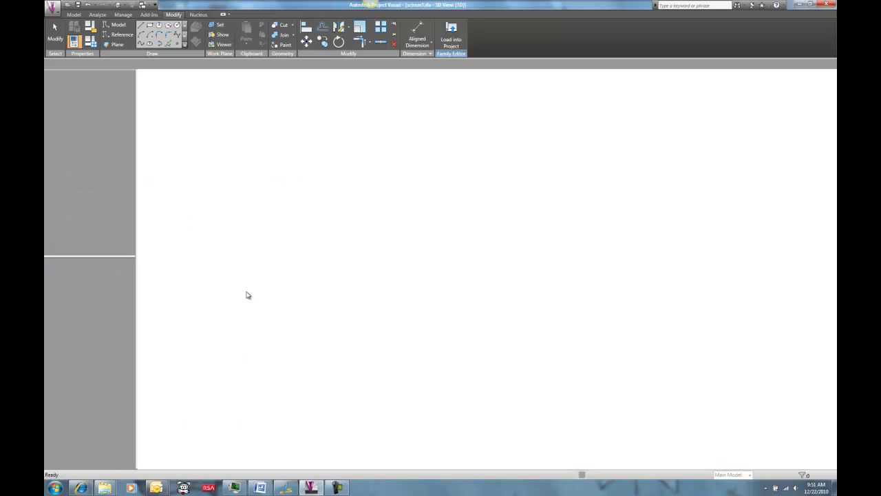
{"action": "scroll", "coordinate": [465, 296], "scroll_direction": "up", "scroll_amount": 4}
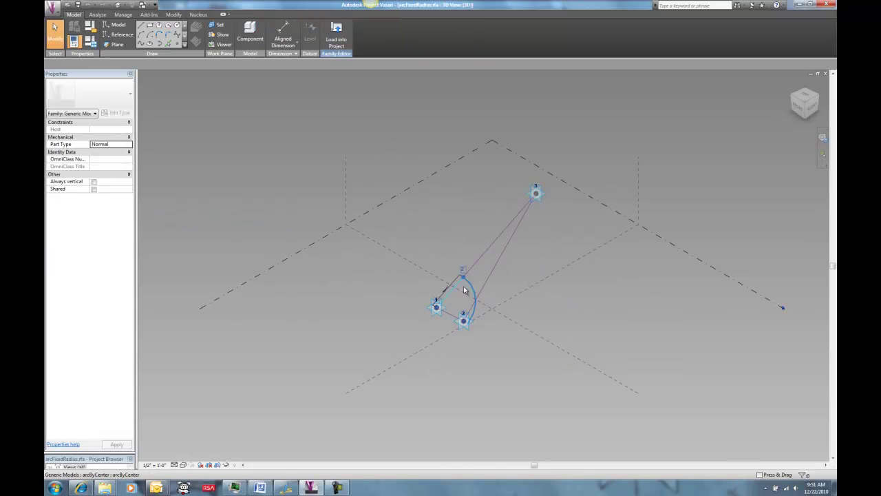
{"action": "scroll", "coordinate": [465, 291], "scroll_direction": "up", "scroll_amount": 2}
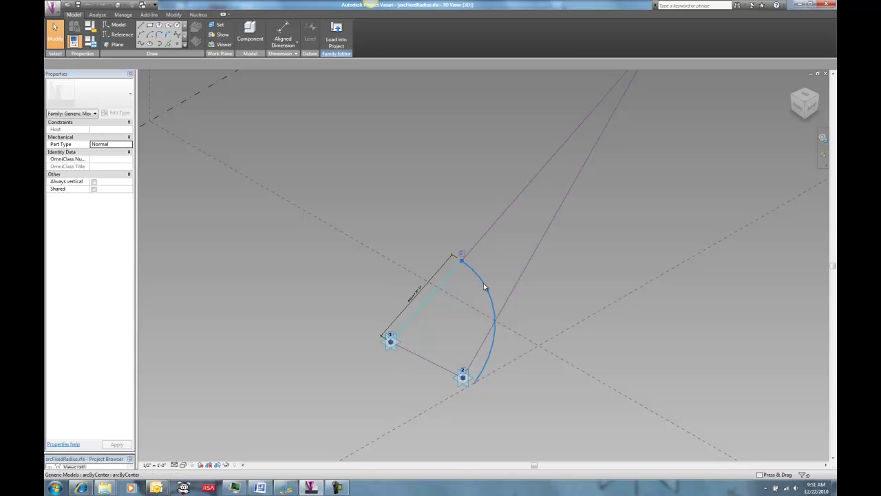
{"action": "left_click", "coordinate": [483, 283]}
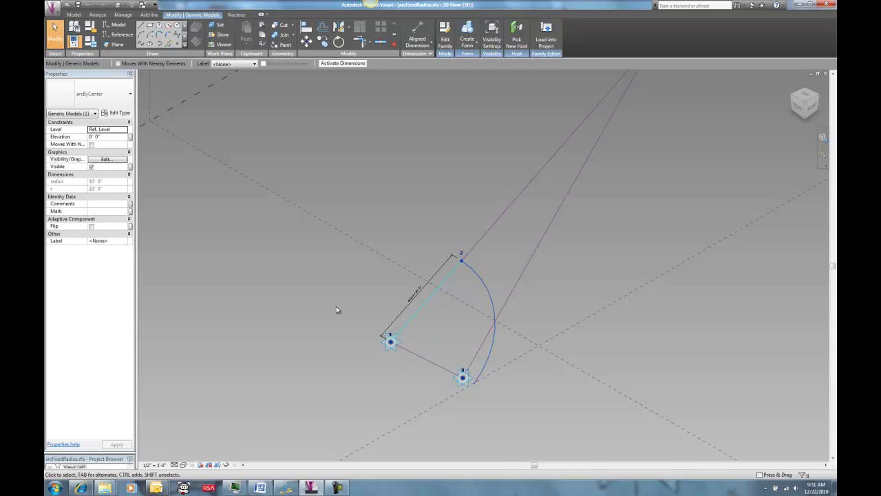
{"action": "scroll", "coordinate": [413, 297], "scroll_direction": "up", "scroll_amount": 5}
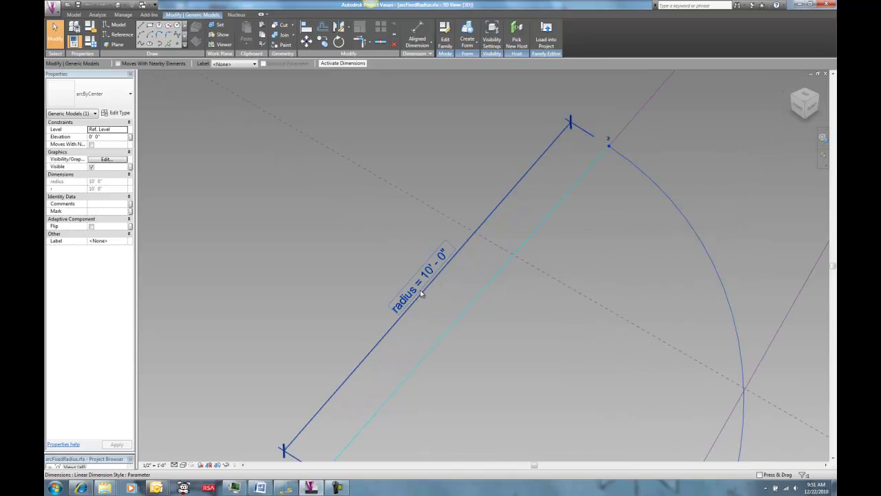
{"action": "scroll", "coordinate": [343, 287], "scroll_direction": "down", "scroll_amount": 3}
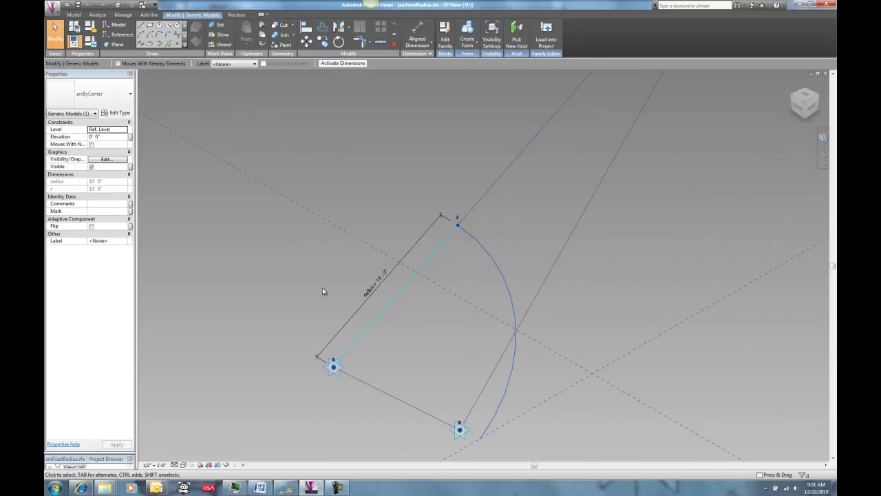
Return to scissor3.rfa and inspect the arc centered on adaptive point 2.
{"action": "key", "text": "ctrl+Tab"}
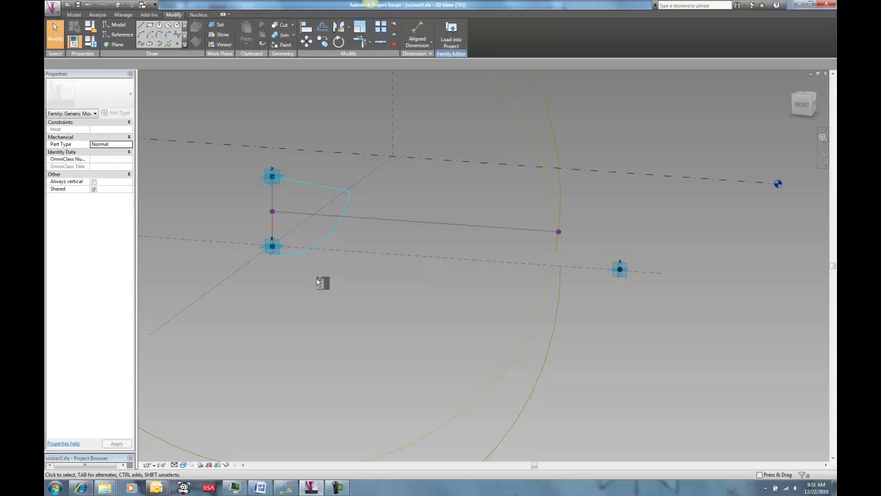
{"action": "scroll", "coordinate": [285, 205], "scroll_direction": "up", "scroll_amount": 2}
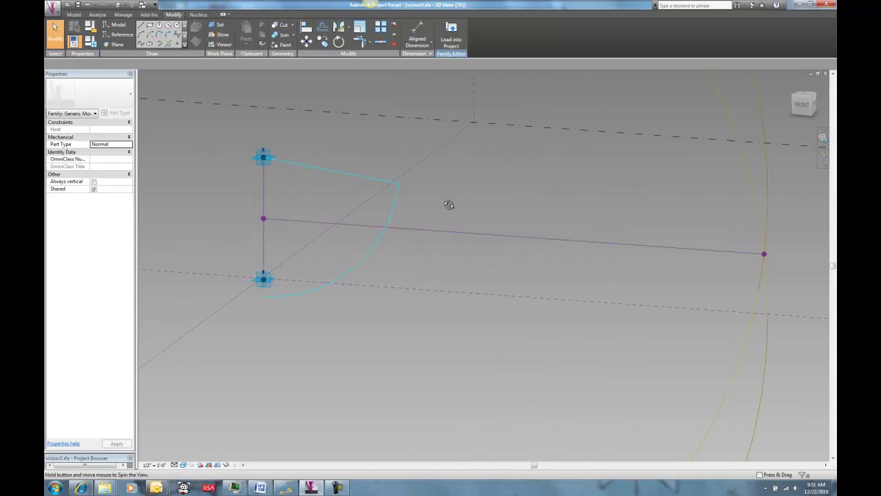
{"action": "middle_click_drag", "start_coordinate": [448, 202], "coordinate": [426, 220], "text": "shift"}
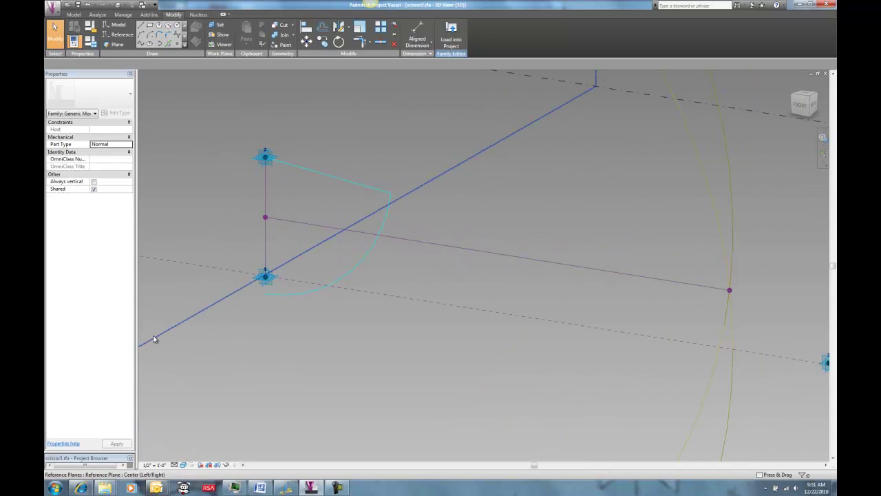
Open the strut family for editing and bring its two adaptive points into close view.
{"action": "left_click_drag", "start_coordinate": [82, 444], "coordinate": [87, 208]}
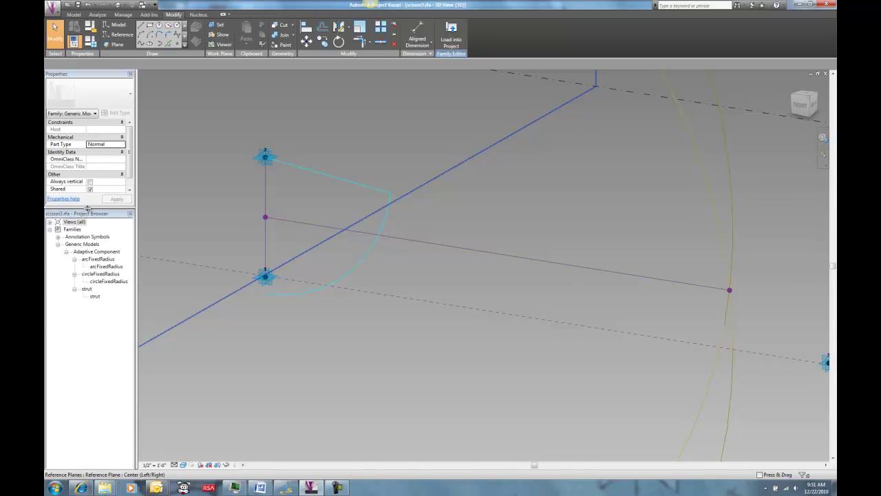
{"action": "left_click", "coordinate": [88, 289]}
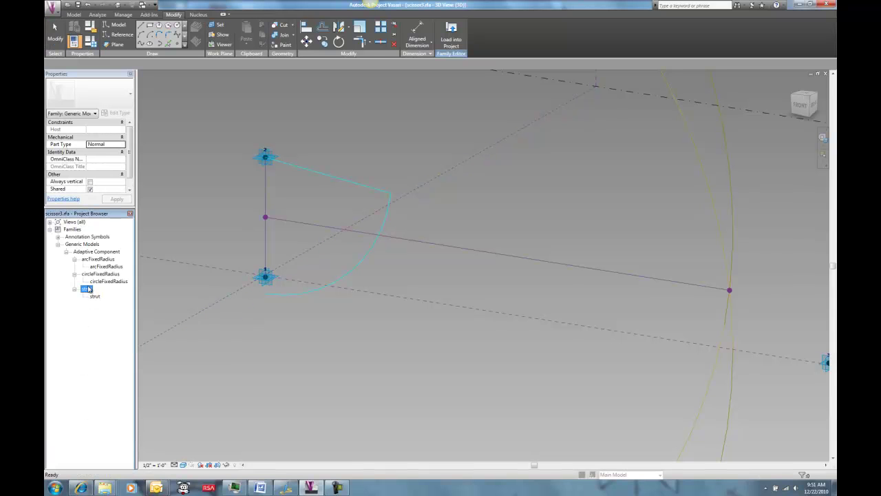
{"action": "right_click", "coordinate": [88, 289]}
{"action": "left_click", "coordinate": [112, 334]}
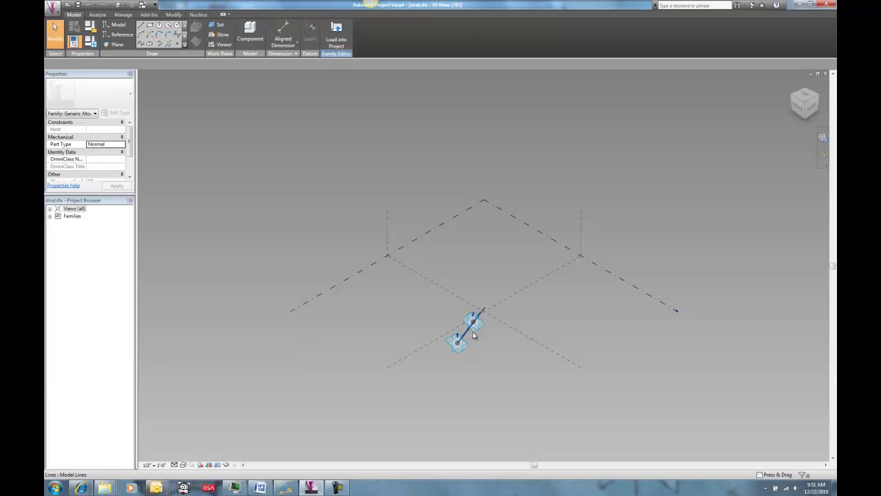
{"action": "middle_click_drag", "start_coordinate": [493, 340], "coordinate": [565, 307], "text": "shift"}
{"action": "scroll", "coordinate": [489, 382], "scroll_direction": "up", "scroll_amount": 5}
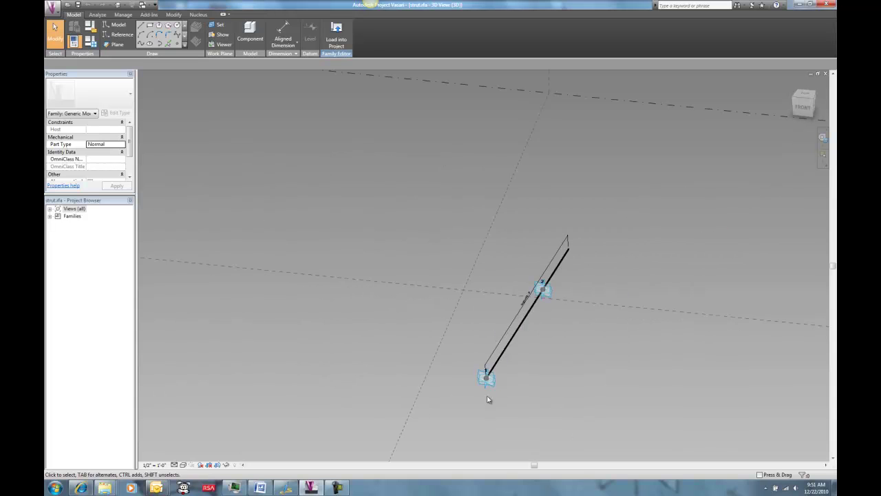
Examine the strut family's adaptive point 2, the reference line joining its points, and the length dimension.
{"action": "left_click", "coordinate": [545, 290]}
{"action": "middle_click_drag", "start_coordinate": [544, 293], "coordinate": [553, 324], "text": "shift"}
{"action": "scroll", "coordinate": [552, 324], "scroll_direction": "down", "scroll_amount": 2}
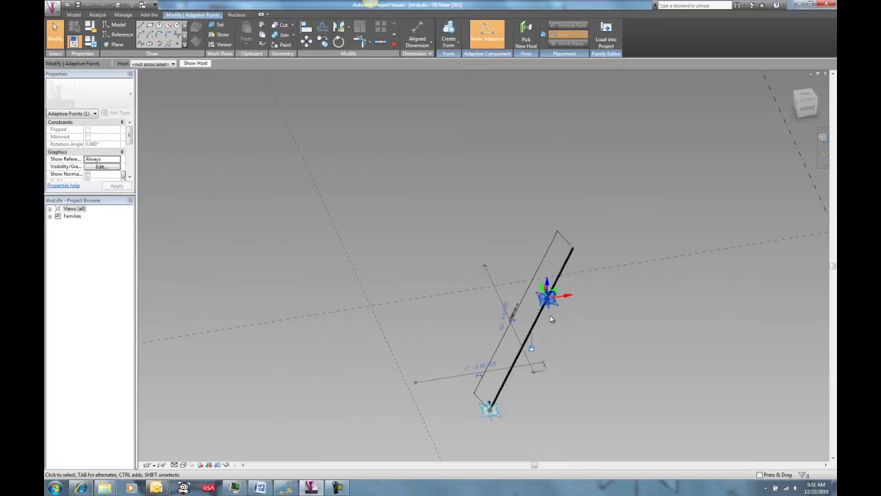
{"action": "key", "text": "Tab"}
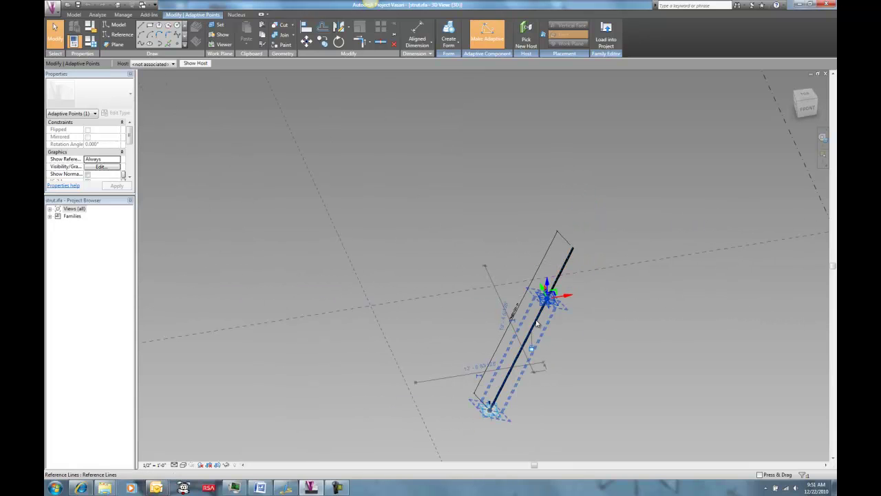
{"action": "left_click", "coordinate": [536, 320]}
{"action": "middle_click_drag", "start_coordinate": [559, 332], "coordinate": [602, 331], "text": "shift"}
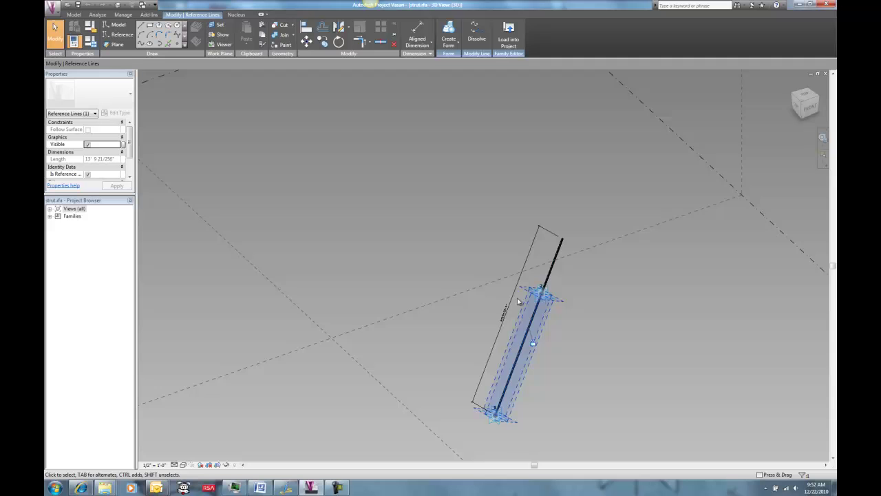
{"action": "scroll", "coordinate": [518, 302], "scroll_direction": "up", "scroll_amount": 5}
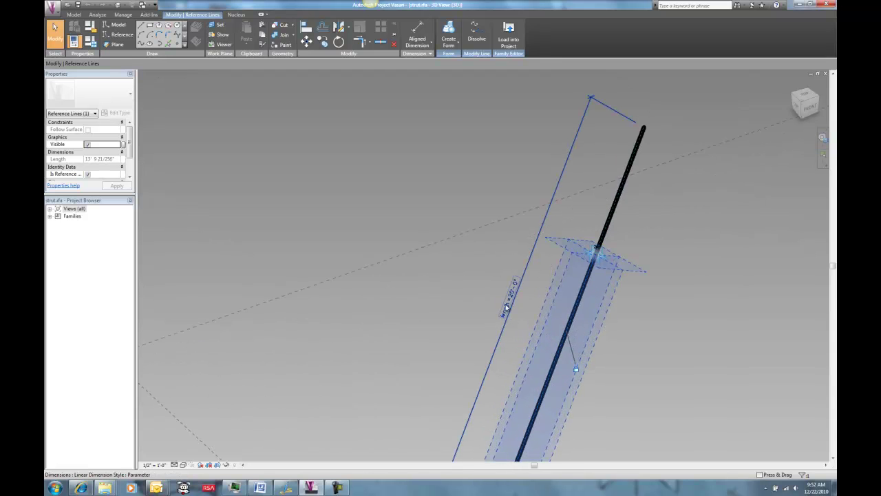
{"action": "scroll", "coordinate": [470, 320], "scroll_direction": "down", "scroll_amount": 5}
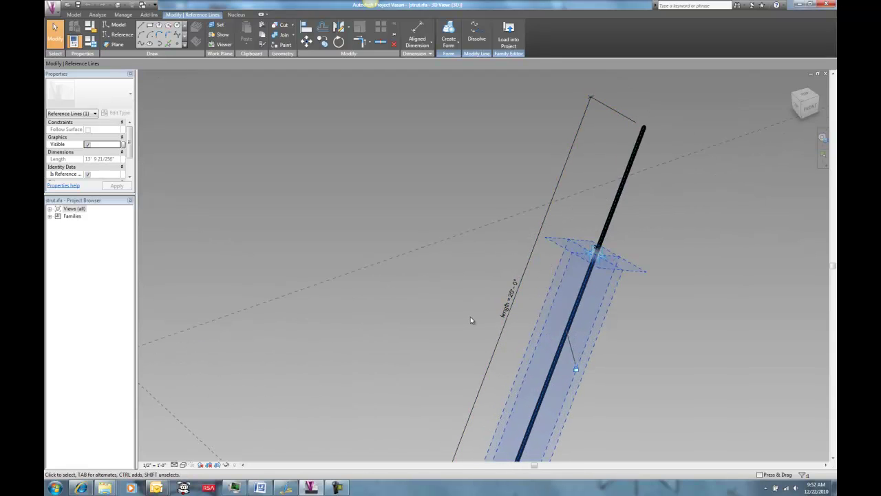
Return to scissor3.rfa and place two free-standing strut components beyond adaptive point 3.
{"action": "key", "text": "ctrl+Tab"}
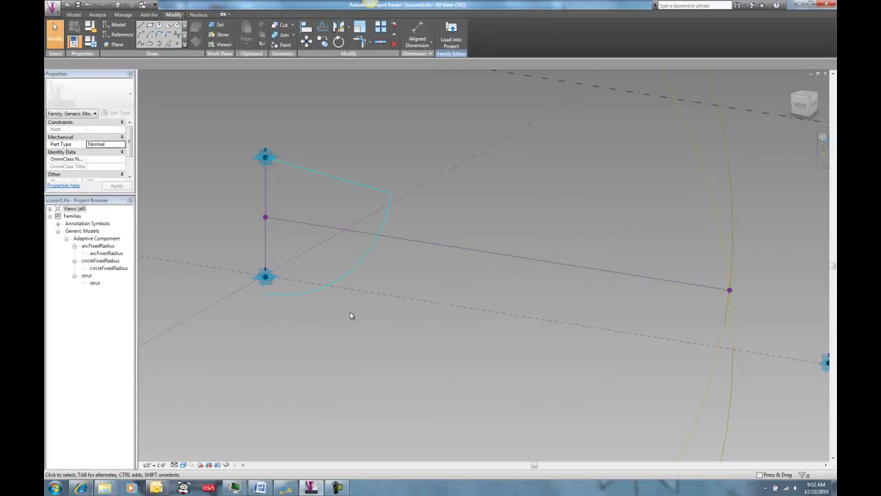
{"action": "left_click_drag", "start_coordinate": [90, 287], "coordinate": [278, 309]}
{"action": "scroll", "coordinate": [303, 339], "scroll_direction": "down", "scroll_amount": 5}
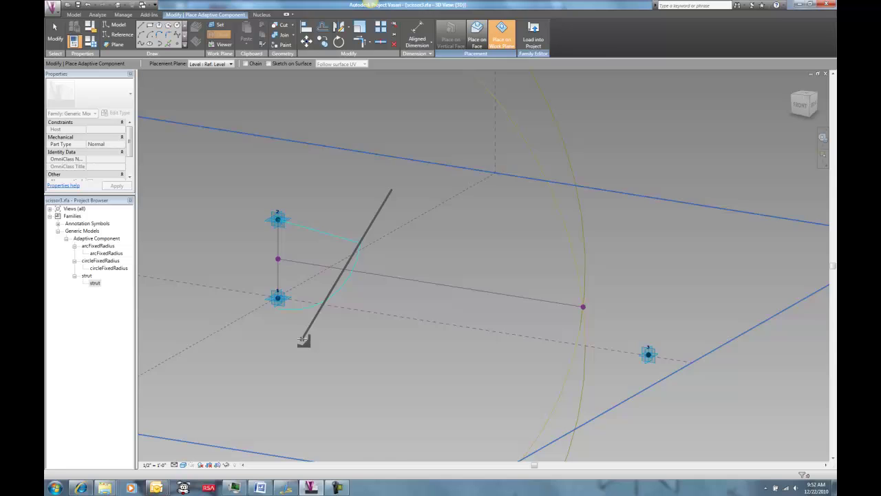
{"action": "middle_click_drag", "start_coordinate": [305, 342], "coordinate": [211, 295]}
{"action": "left_click", "coordinate": [187, 261]}
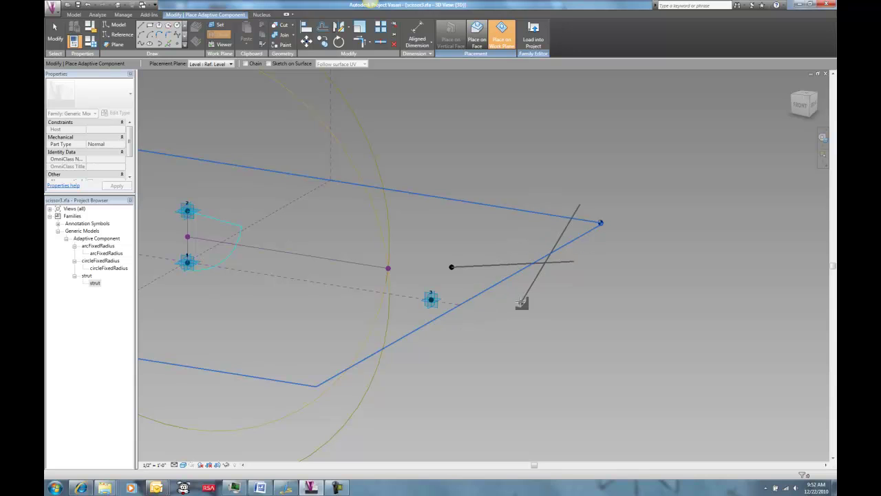
{"action": "left_click", "coordinate": [517, 299]}
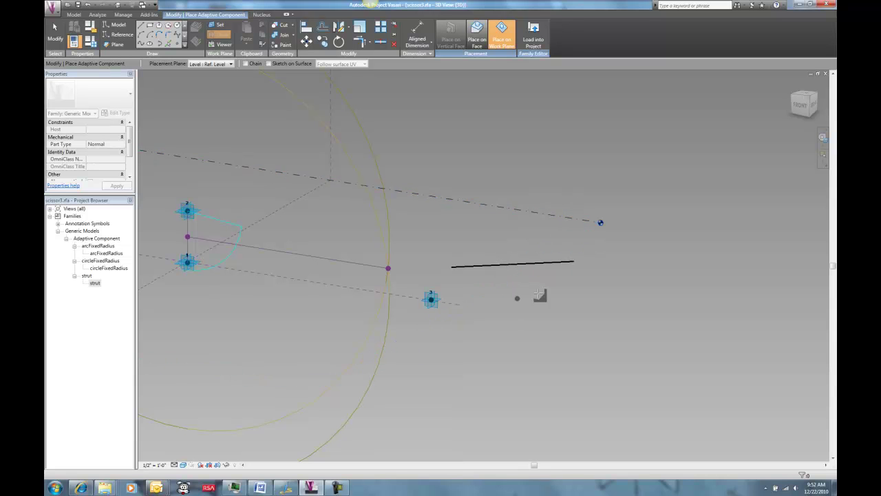
{"action": "left_click", "coordinate": [681, 269]}
{"action": "key", "text": "Escape"}
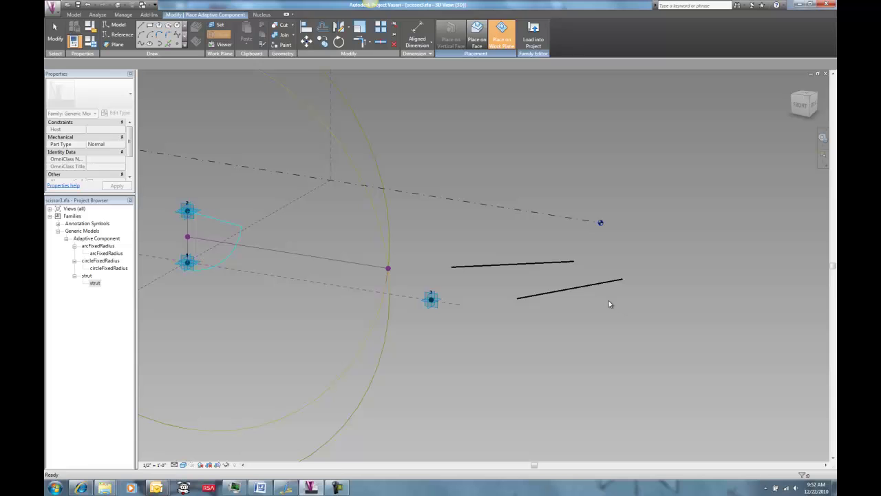
{"action": "key", "text": "Escape"}
Delete both free-standing strut components near adaptive point 3.
{"action": "left_click", "coordinate": [598, 285]}
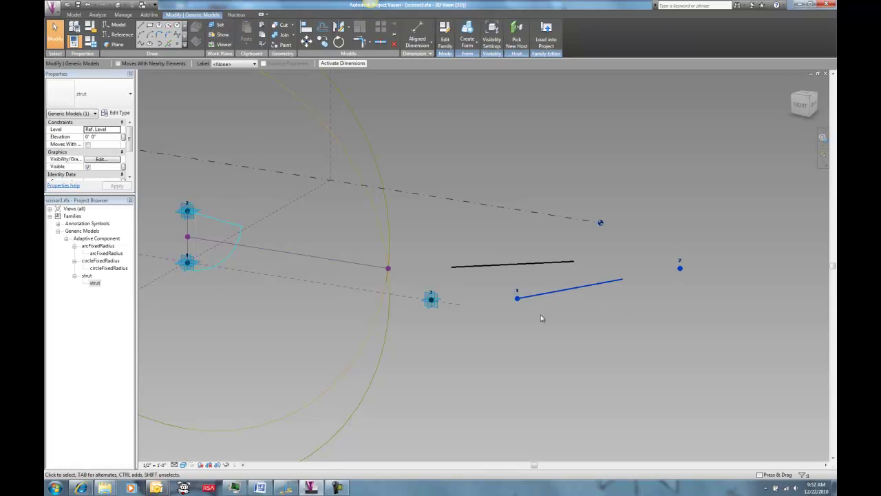
{"action": "left_click", "coordinate": [557, 265], "text": "ctrl"}
{"action": "key", "text": "Delete"}
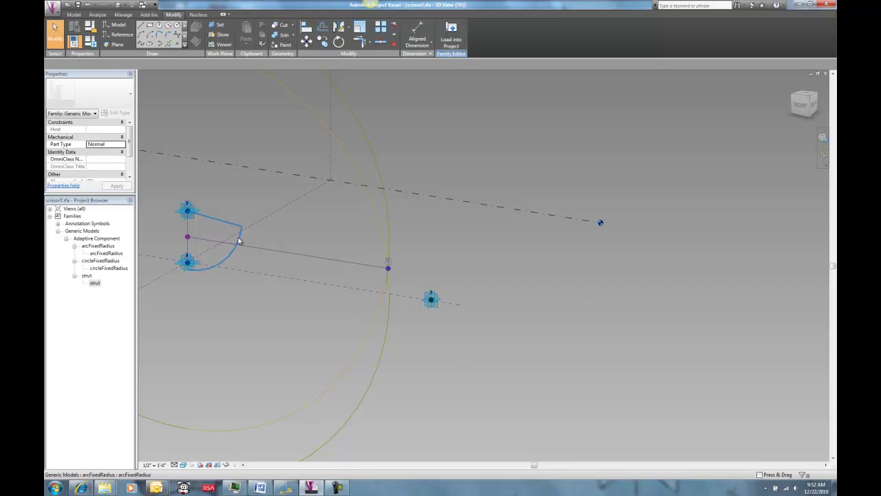
Place a strut component starting at adaptive point 2 with its second point on the fixed-radius arc.
{"action": "middle_click_drag", "start_coordinate": [199, 254], "coordinate": [344, 265], "text": "shift"}
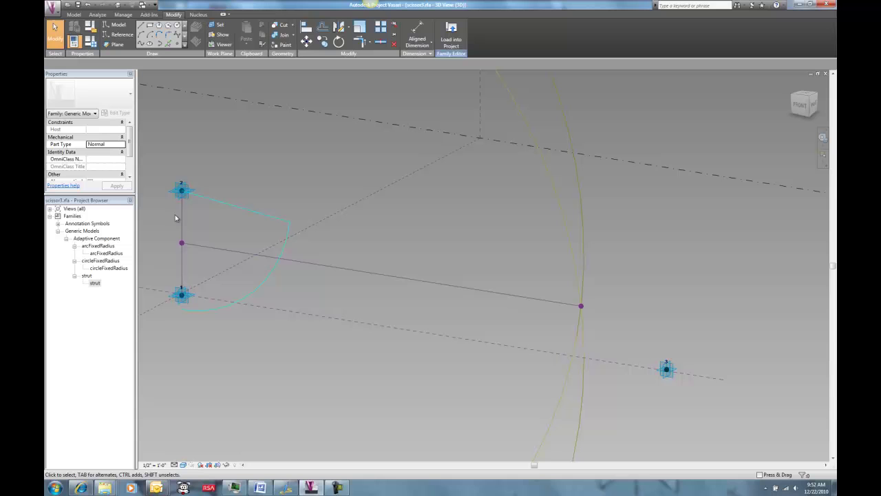
{"action": "left_click_drag", "start_coordinate": [94, 286], "coordinate": [221, 261]}
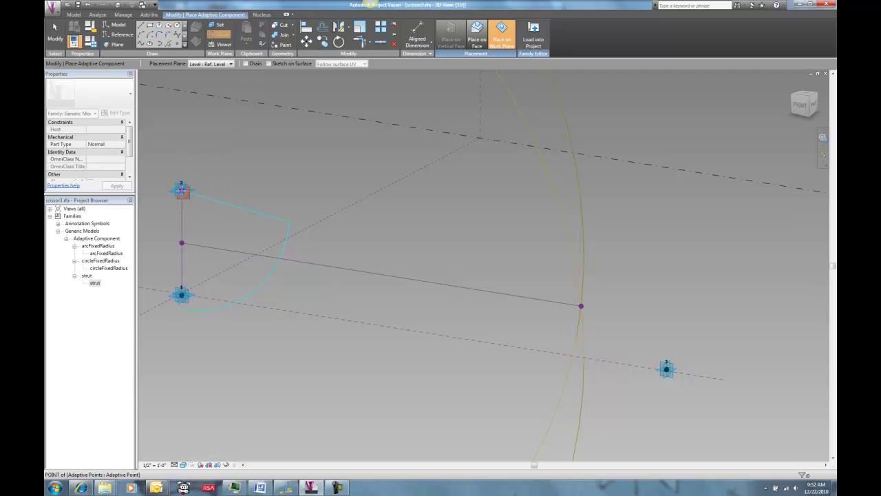
{"action": "left_click", "coordinate": [181, 190]}
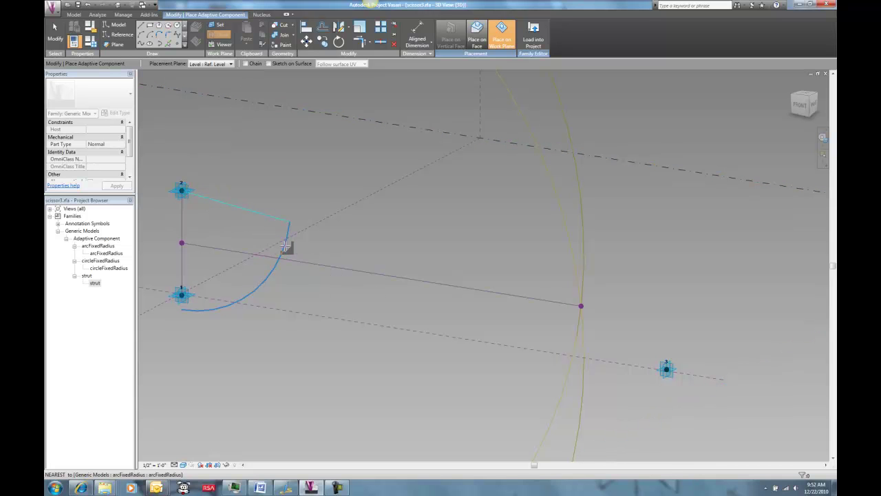
{"action": "left_click", "coordinate": [286, 246]}
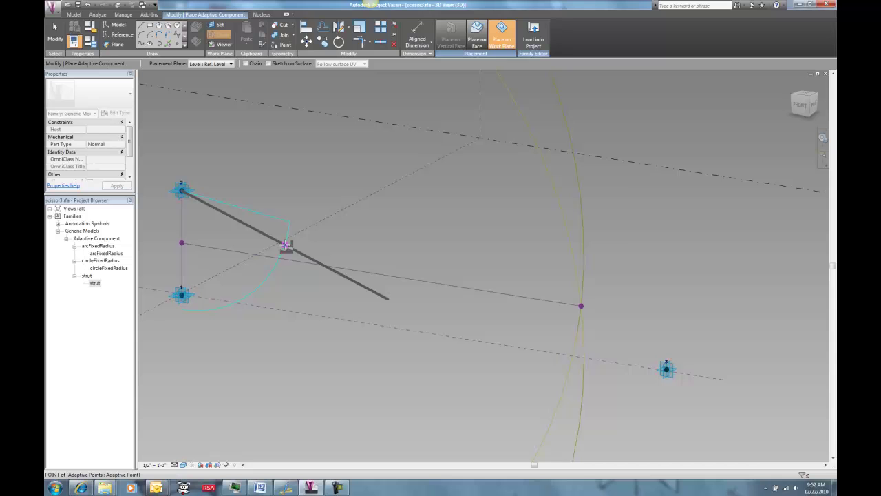
{"action": "key", "text": "Escape"}
{"action": "key", "text": "Escape"}
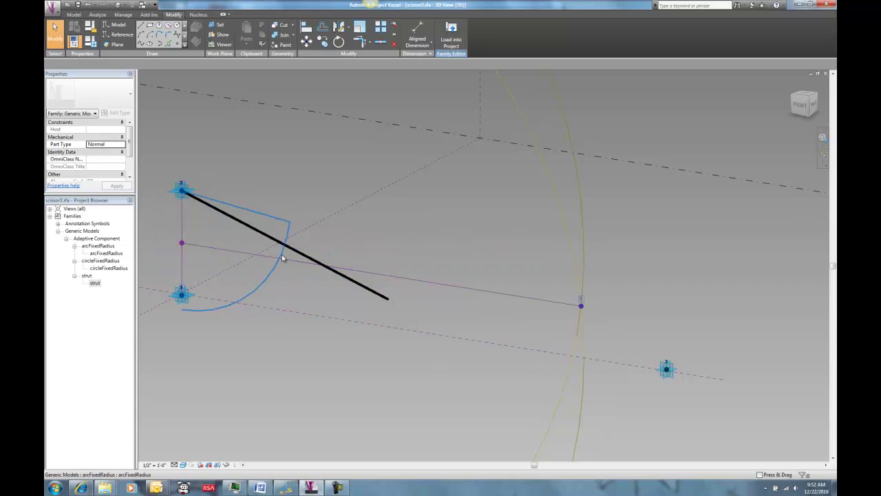
Host the strut's second placement point at the intersection of the arc and the central reference line.
{"action": "left_click", "coordinate": [313, 234]}
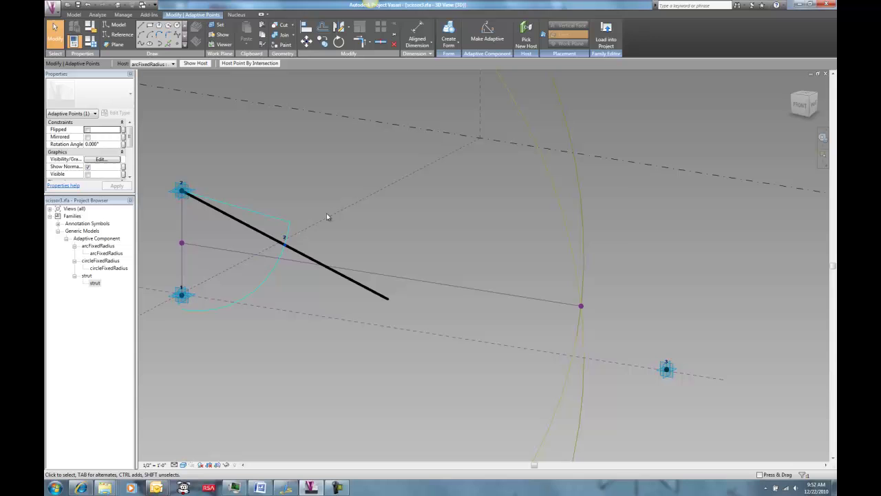
{"action": "left_click", "coordinate": [250, 64]}
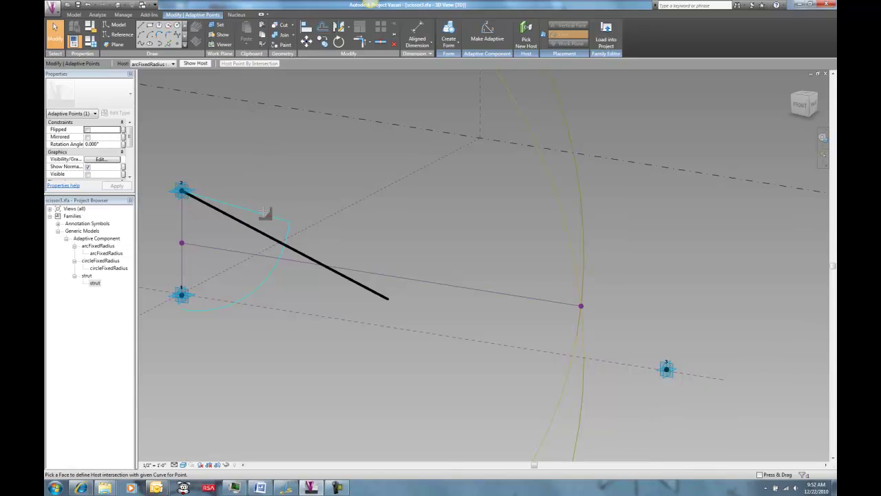
{"action": "left_click", "coordinate": [263, 256]}
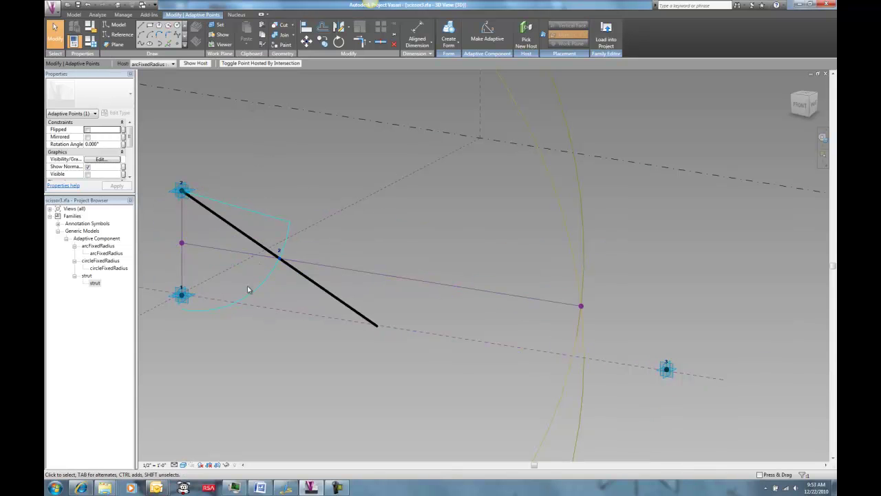
{"action": "left_click", "coordinate": [250, 286]}
Move adaptive point 2 slightly down toward adaptive point 1 to test how the arc and strut adapt.
{"action": "scroll", "coordinate": [250, 283], "scroll_direction": "down", "scroll_amount": 4}
{"action": "scroll", "coordinate": [210, 314], "scroll_direction": "up", "scroll_amount": 3}
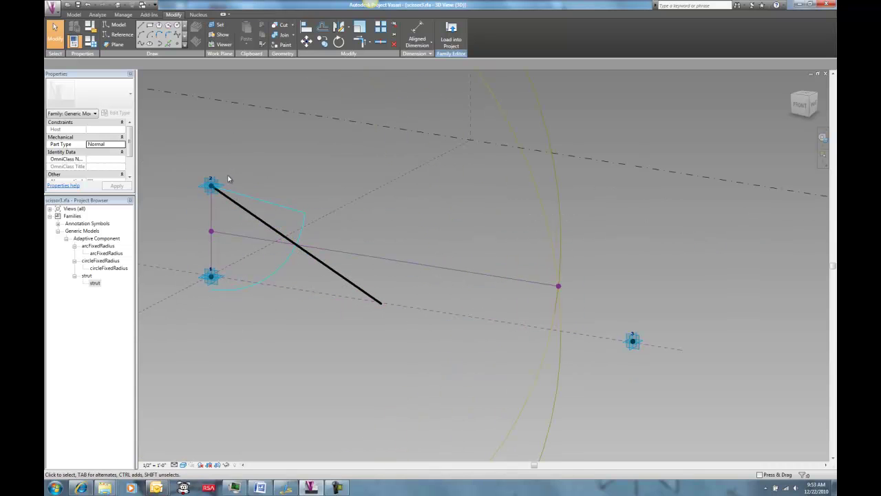
{"action": "left_click", "coordinate": [210, 185]}
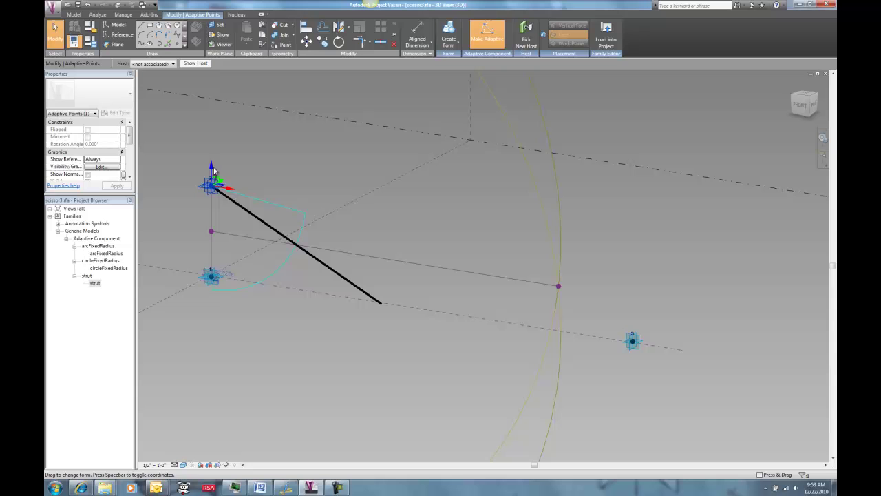
{"action": "mouse_move", "coordinate": [212, 161]}
{"action": "left_mouse_down"}
{"action": "mouse_move", "coordinate": [211, 117]}
{"action": "mouse_move", "coordinate": [215, 173]}
{"action": "left_mouse_up"}
{"action": "left_click", "coordinate": [242, 169]}
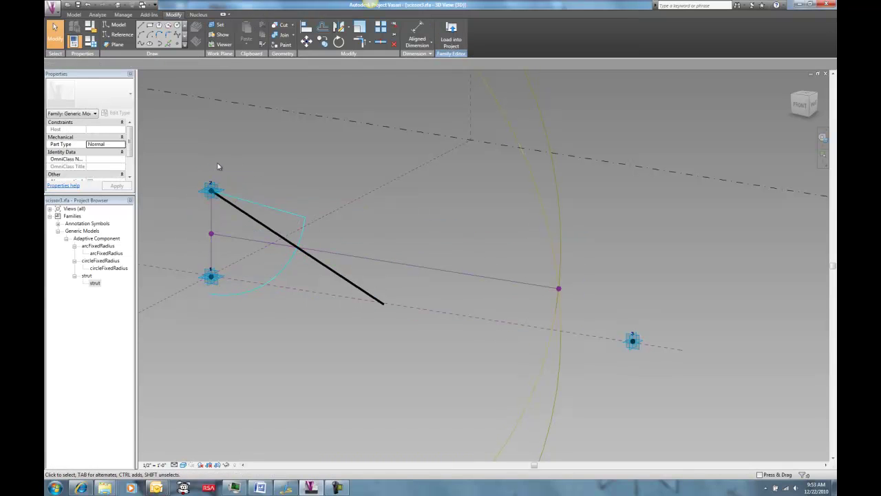
Set the radius of both circleFixedRadius components to 50.
{"action": "scroll", "coordinate": [398, 208], "scroll_direction": "down", "scroll_amount": 2}
{"action": "middle_click_drag", "start_coordinate": [401, 213], "coordinate": [374, 225]}
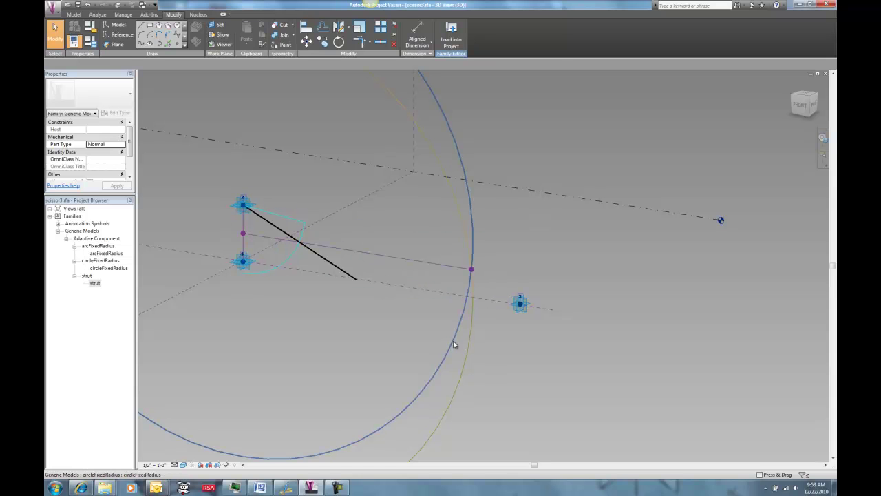
{"action": "left_click", "coordinate": [470, 350]}
{"action": "left_click", "coordinate": [468, 351], "text": "ctrl"}
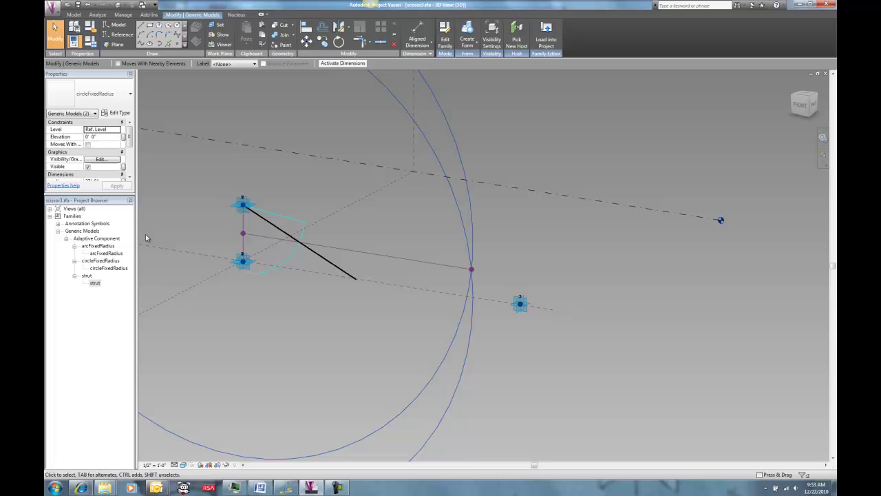
{"action": "left_click_drag", "start_coordinate": [106, 195], "coordinate": [105, 279]}
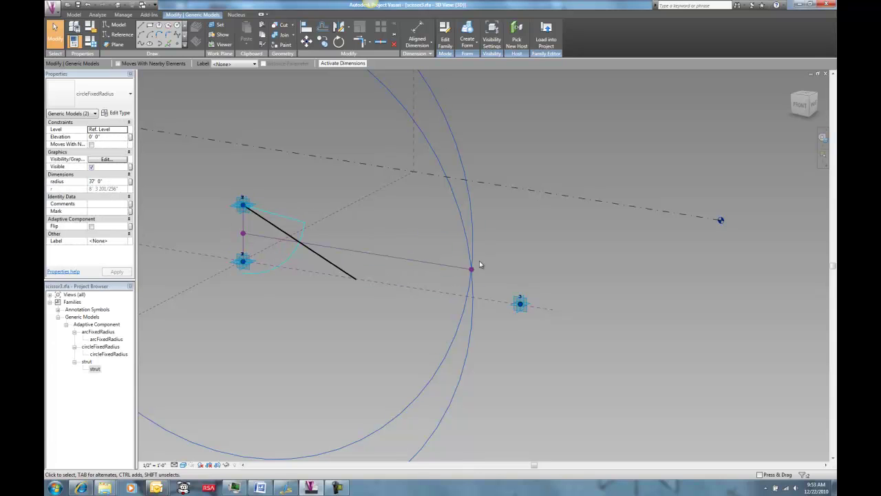
{"action": "left_click", "coordinate": [108, 181]}
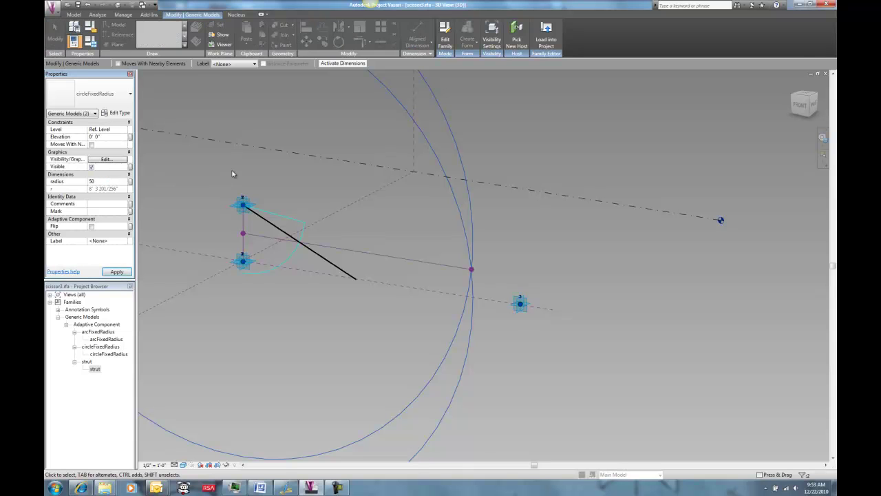
{"action": "key", "text": "Escape"}
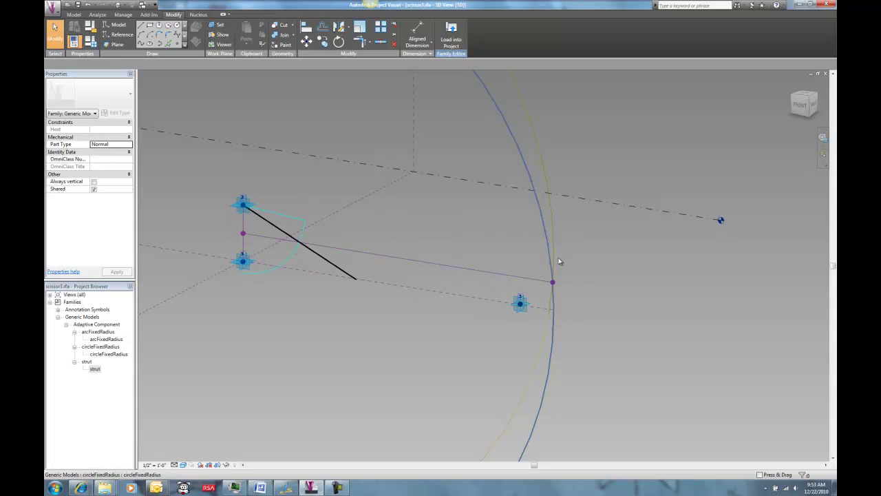
{"action": "left_click", "coordinate": [403, 260]}
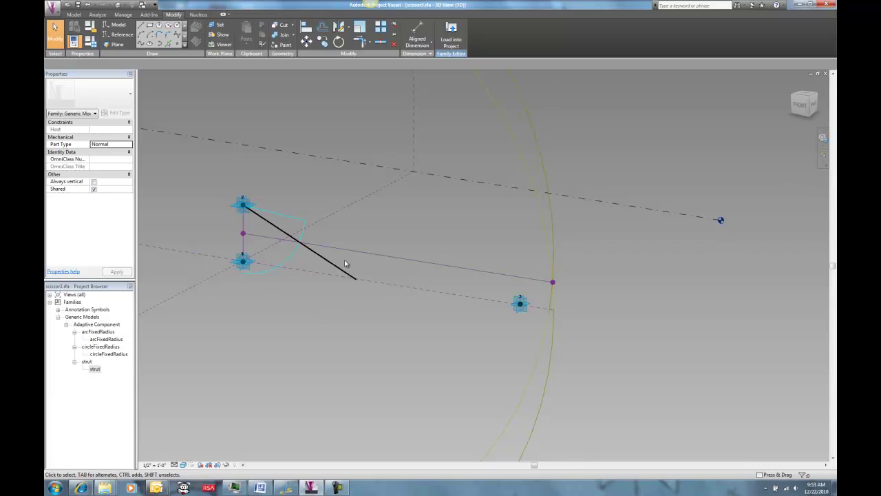
Place a second arcFixedRadius component centred on the first strut's free end, using the central reference line's end points for its other points.
{"action": "left_click", "coordinate": [73, 350]}
{"action": "left_click", "coordinate": [106, 338]}
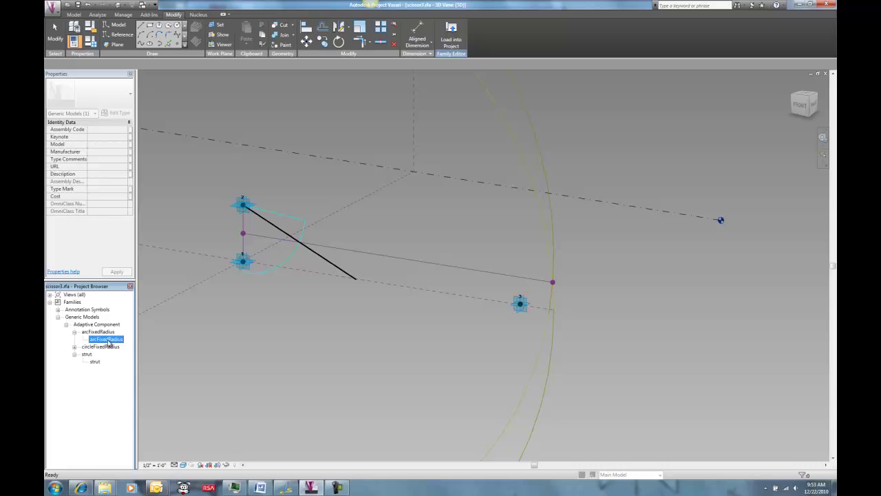
{"action": "left_click_drag", "start_coordinate": [98, 344], "coordinate": [317, 352]}
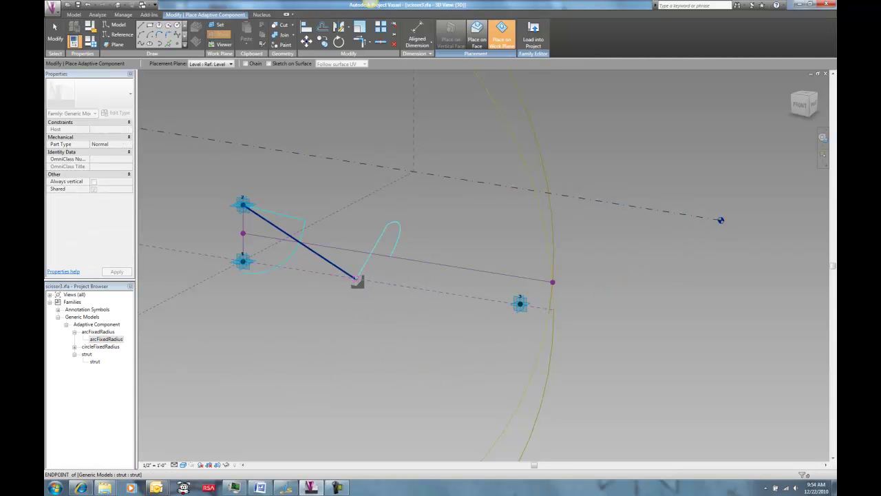
{"action": "left_click", "coordinate": [289, 237]}
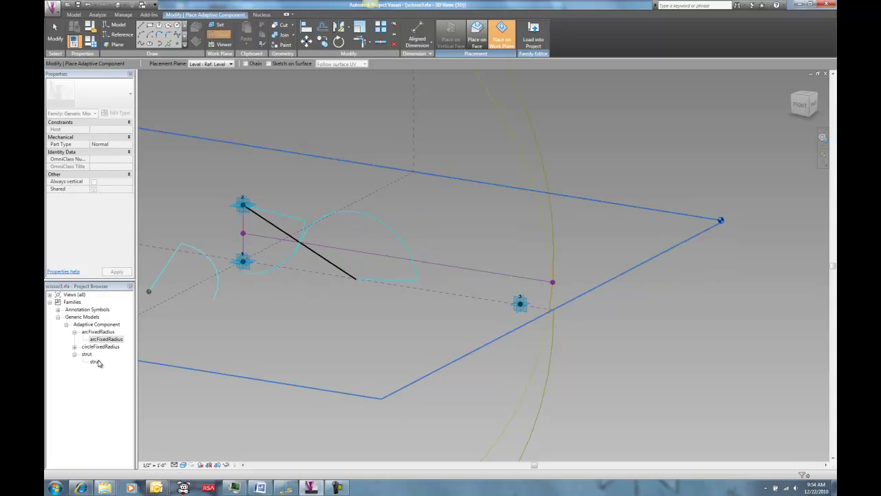
Place a second strut from the first strut's free end, hosting its second point at the intersection of the new arc and central reference line.
{"action": "left_click_drag", "start_coordinate": [92, 361], "coordinate": [358, 286]}
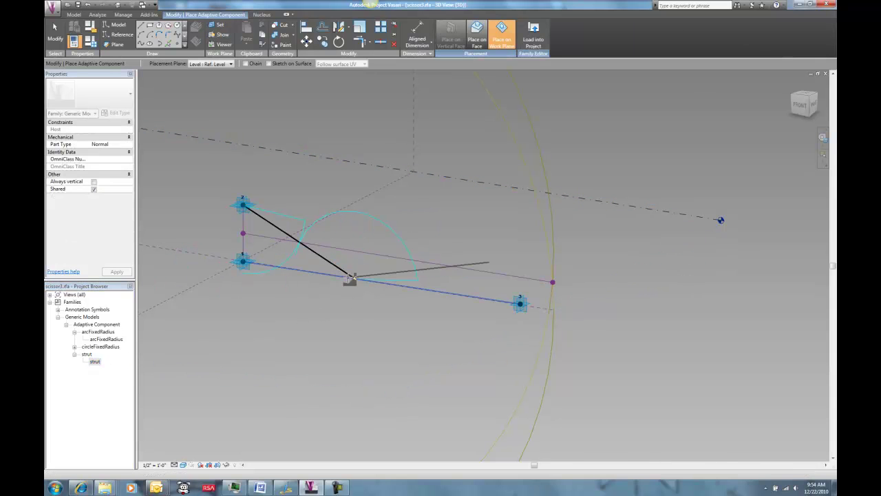
{"action": "left_click", "coordinate": [355, 278]}
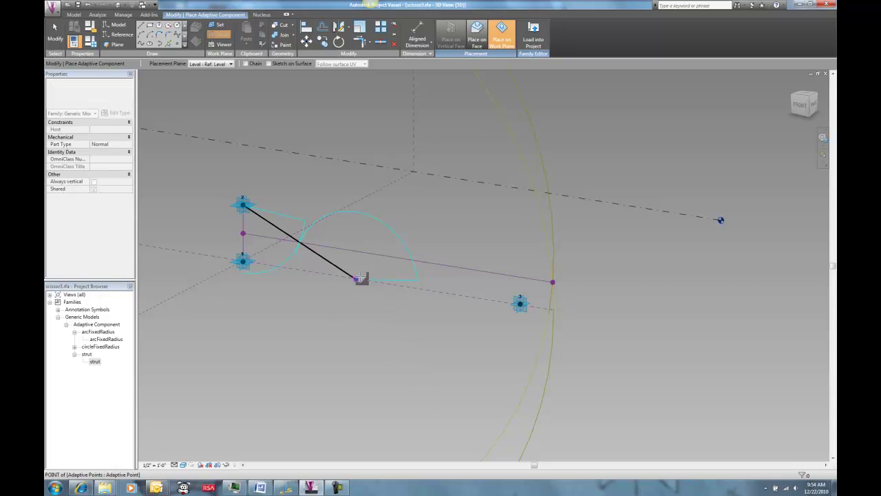
{"action": "left_click", "coordinate": [408, 248]}
{"action": "key", "text": "Escape"}
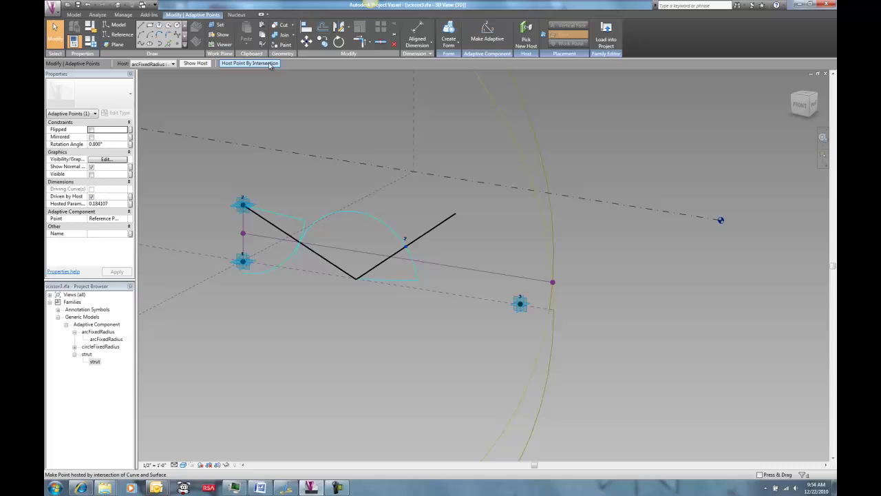
{"action": "left_click", "coordinate": [417, 262]}
{"action": "left_click", "coordinate": [357, 228]}
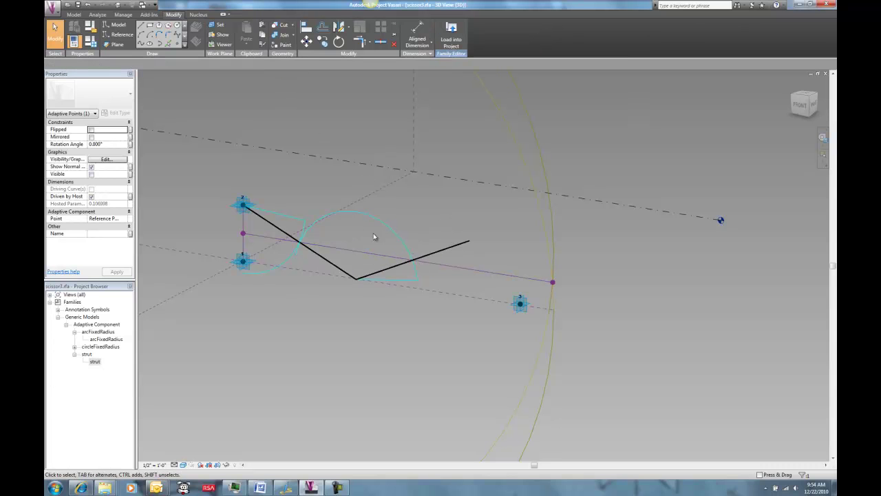
{"action": "left_click", "coordinate": [482, 291]}
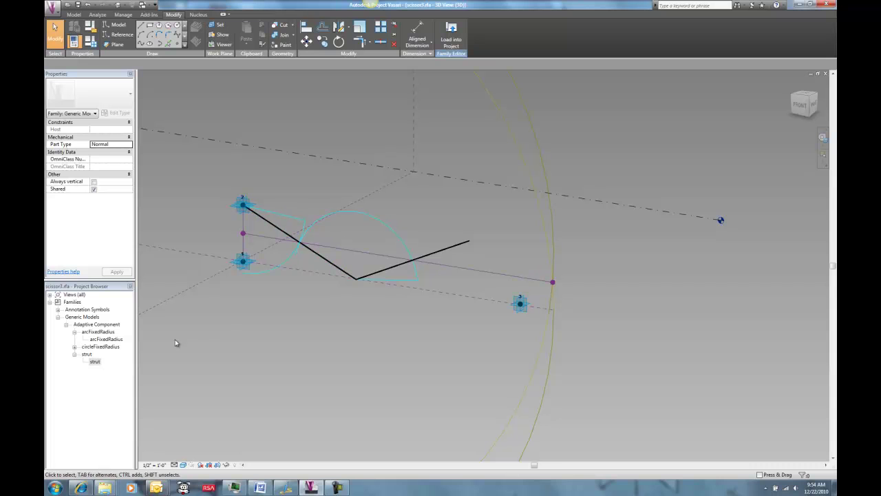
Try to place an arcFixedRadius component from the second strut's free end using the central reference line's end points.
{"action": "left_click_drag", "start_coordinate": [99, 344], "coordinate": [467, 253]}
{"action": "left_click", "coordinate": [471, 240]}
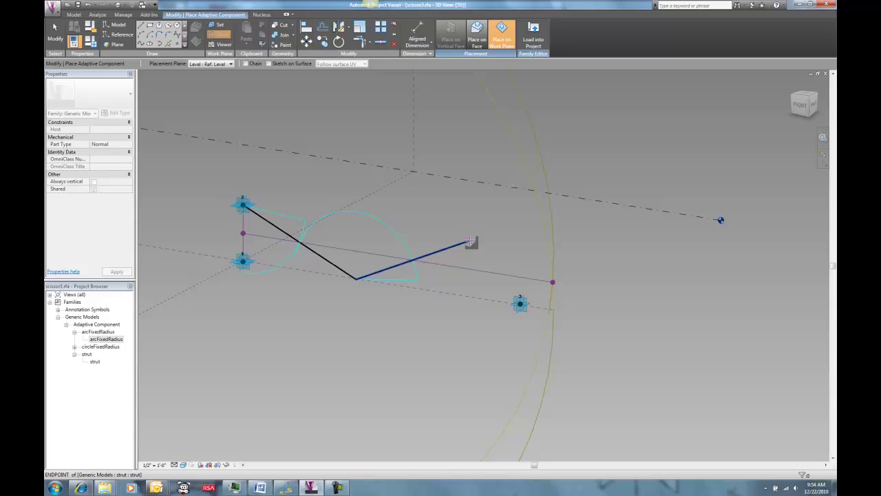
{"action": "left_click", "coordinate": [470, 241]}
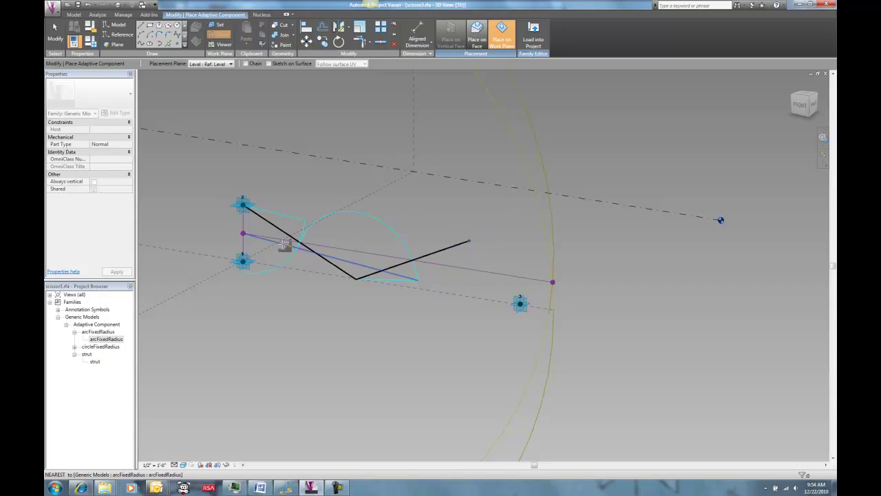
{"action": "left_click", "coordinate": [243, 234]}
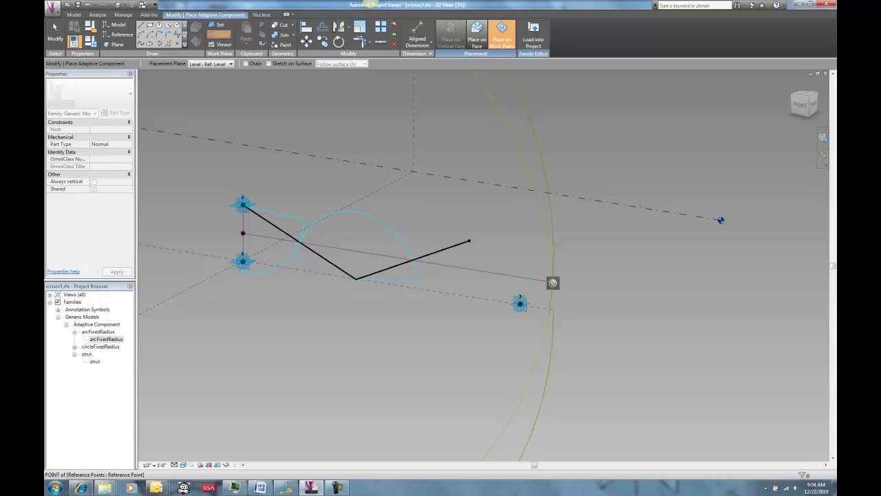
{"action": "left_click", "coordinate": [552, 282]}
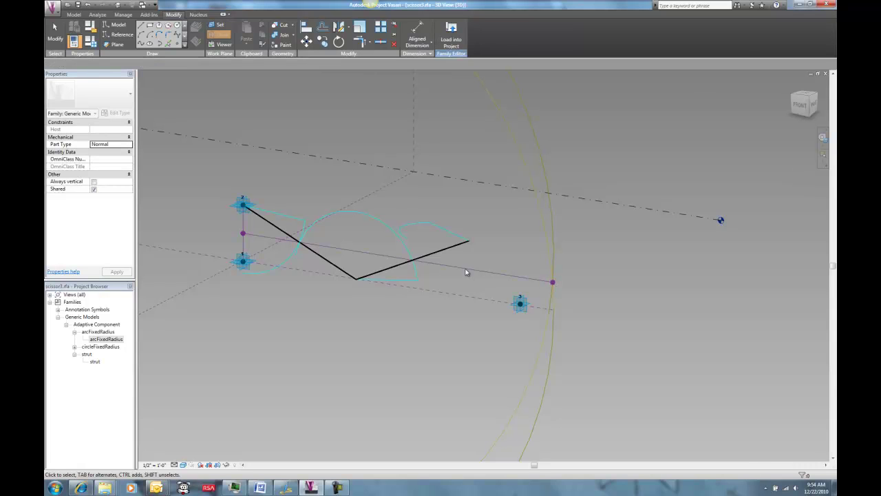
{"action": "left_click", "coordinate": [418, 227]}
{"action": "key", "text": "Delete"}
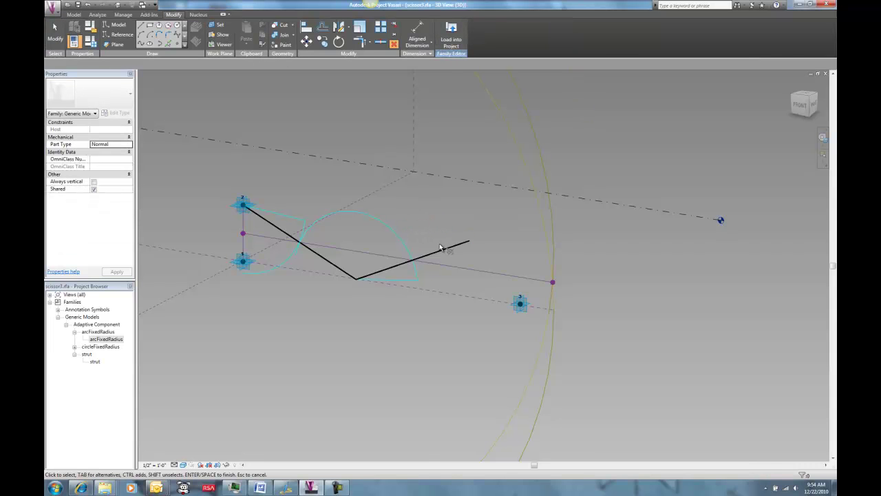
Raise adaptive point 2 farther above adaptive point 1 to open up the two struts.
{"action": "scroll", "coordinate": [441, 248], "scroll_direction": "down", "scroll_amount": 2}
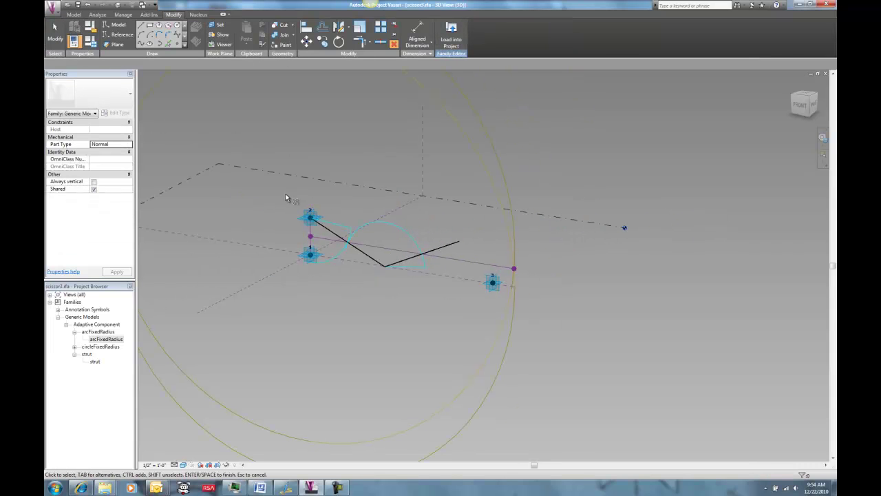
{"action": "key", "text": "Escape"}
{"action": "left_click_drag", "start_coordinate": [310, 200], "coordinate": [310, 165]}
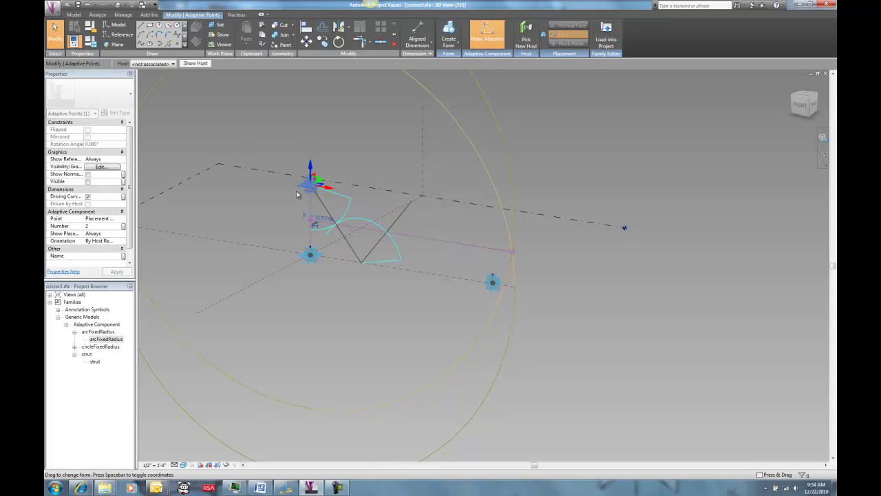
{"action": "key", "text": "Escape"}
Place a third arcFixedRadius component centred on the second strut's free end, with its other points on the central reference line's end points.
{"action": "scroll", "coordinate": [413, 228], "scroll_direction": "up", "scroll_amount": 3}
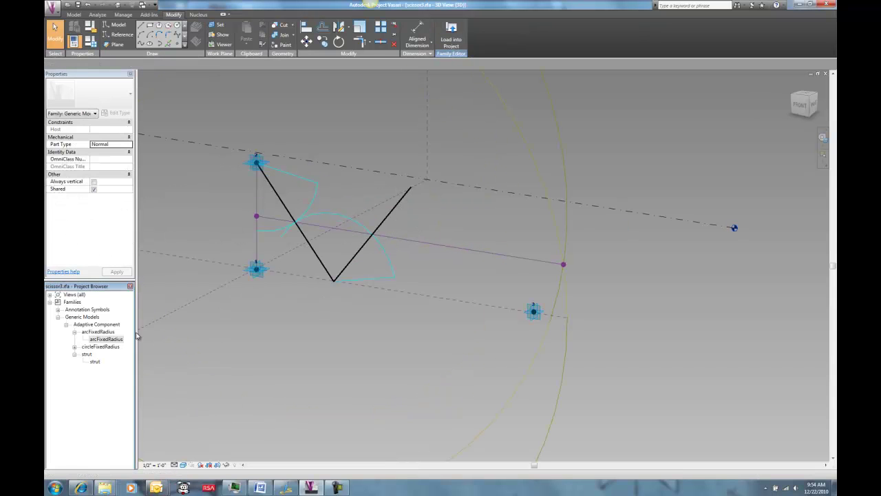
{"action": "left_click_drag", "start_coordinate": [136, 335], "coordinate": [315, 305]}
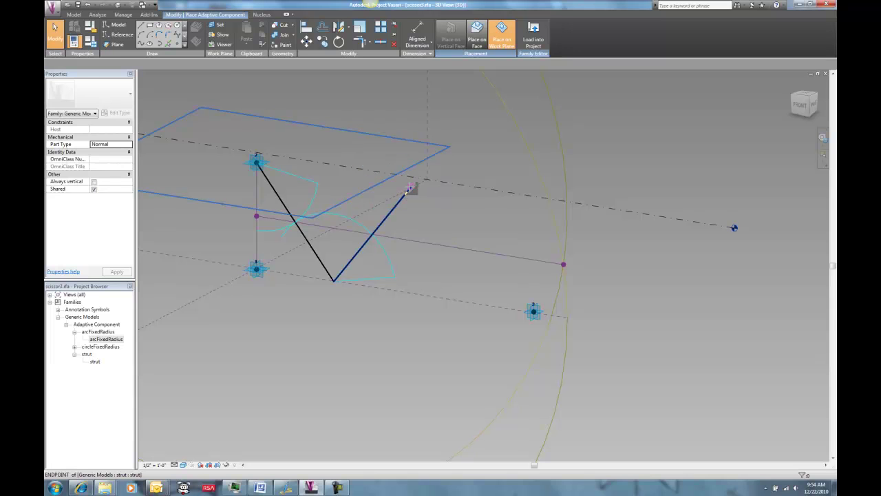
{"action": "left_click", "coordinate": [257, 216]}
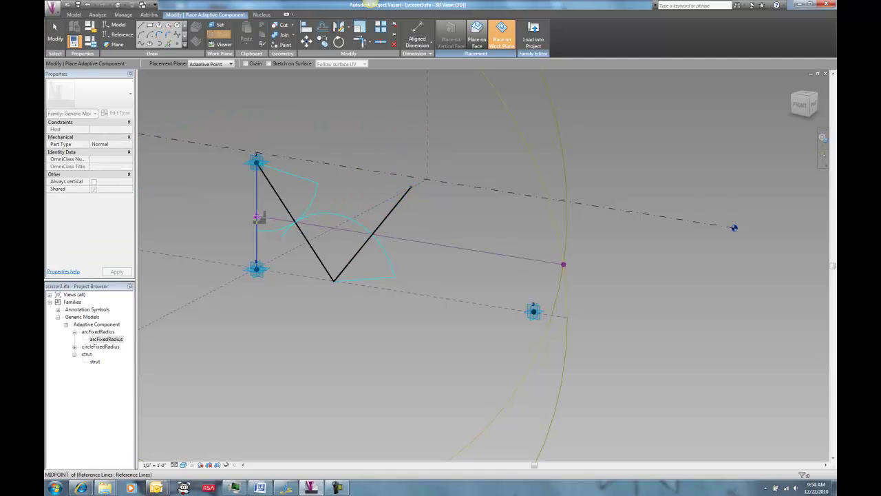
{"action": "left_click", "coordinate": [562, 264]}
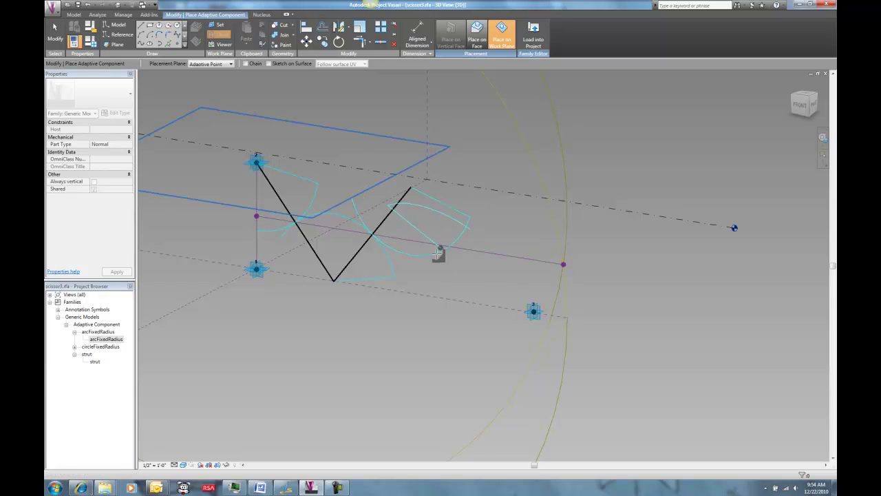
{"action": "left_click", "coordinate": [446, 253]}
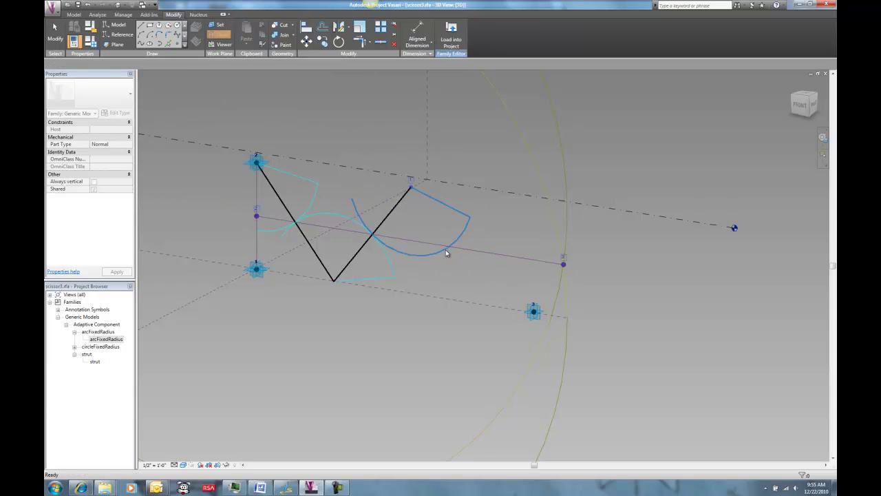
Place a third strut from the second strut's free end, hosting its second point where the third arc crosses the central reference line.
{"action": "left_click", "coordinate": [96, 362]}
{"action": "left_click_drag", "start_coordinate": [96, 363], "coordinate": [409, 190]}
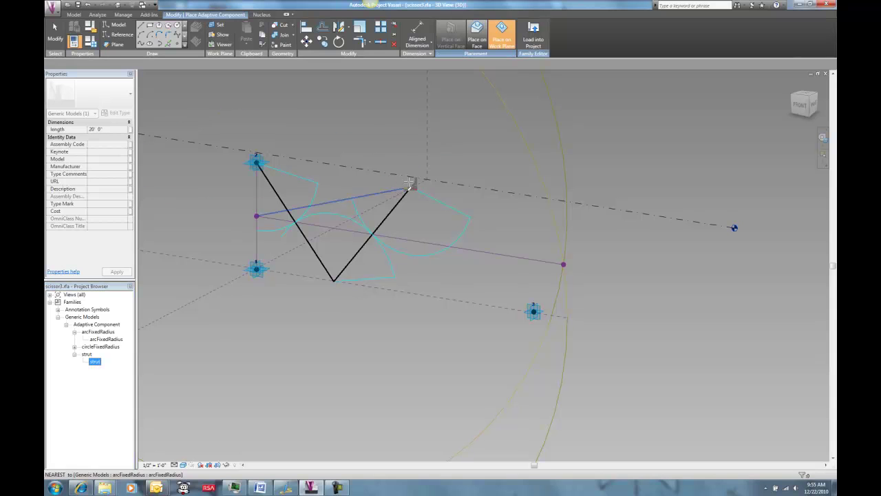
{"action": "left_click", "coordinate": [411, 186]}
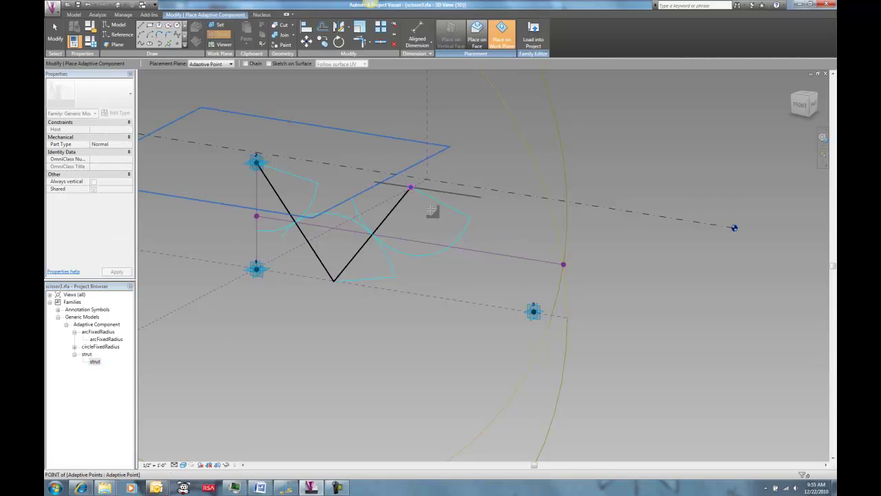
{"action": "left_click", "coordinate": [458, 241]}
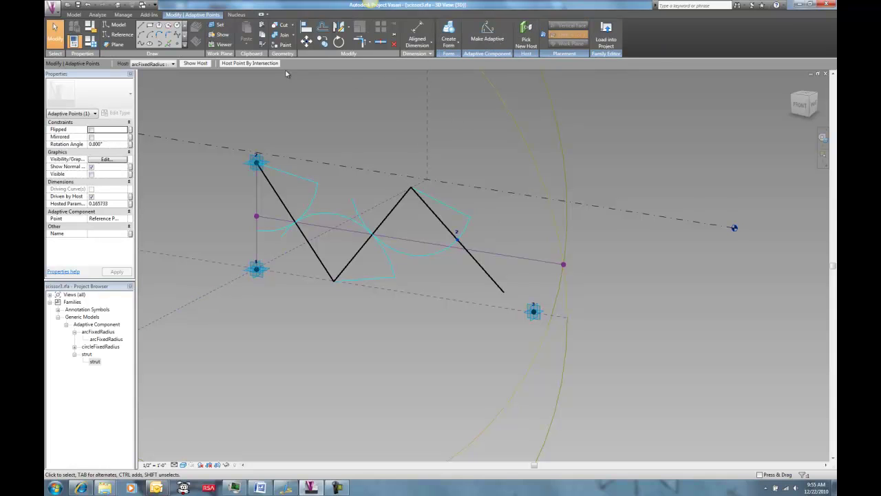
{"action": "left_click", "coordinate": [272, 63]}
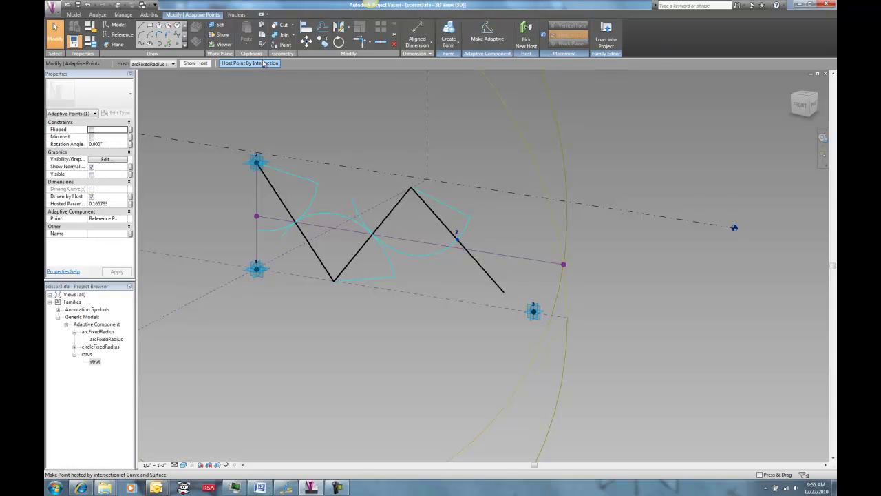
{"action": "left_click", "coordinate": [417, 241]}
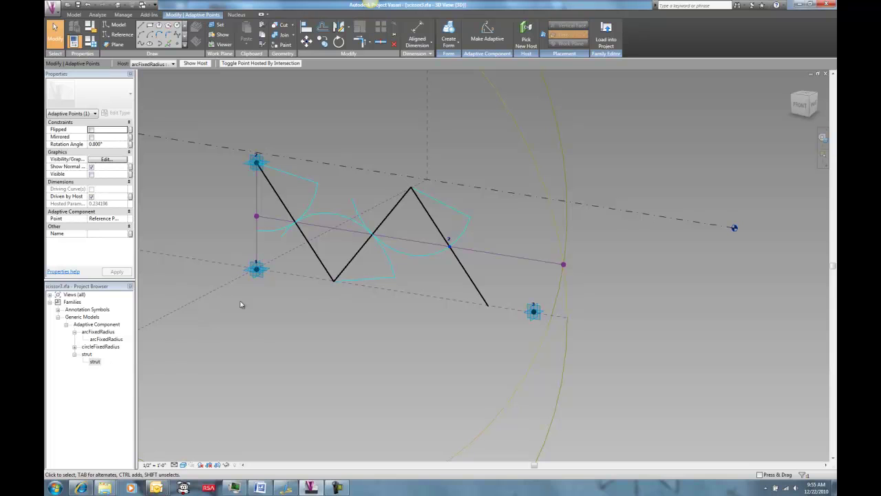
Move adaptive point 2 to test how the zigzag of struts adapts, leaving it slightly higher above adaptive point 1.
{"action": "left_click", "coordinate": [268, 174]}
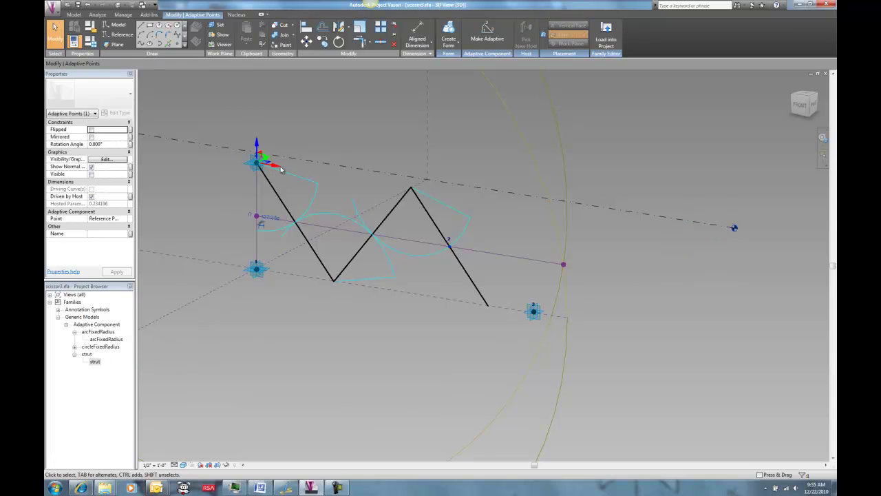
{"action": "left_click_drag", "start_coordinate": [256, 146], "coordinate": [281, 178]}
{"action": "key", "text": "ctrl+z"}
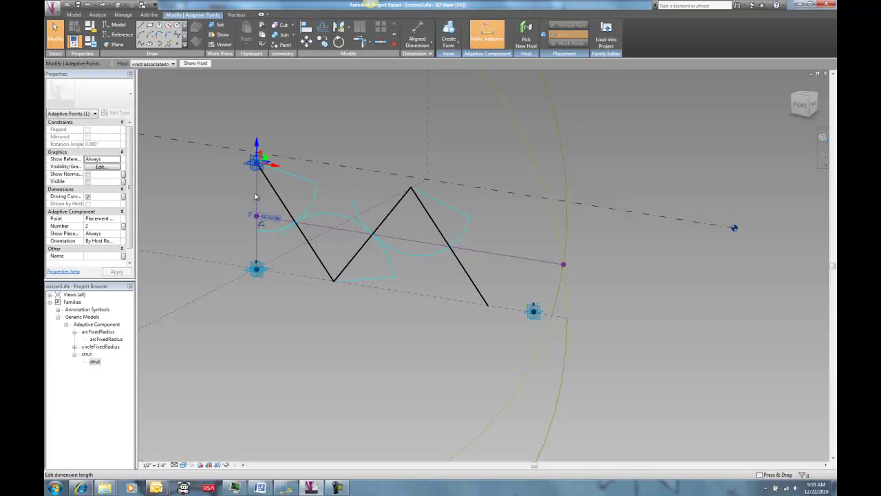
{"action": "left_click_drag", "start_coordinate": [256, 146], "coordinate": [257, 137]}
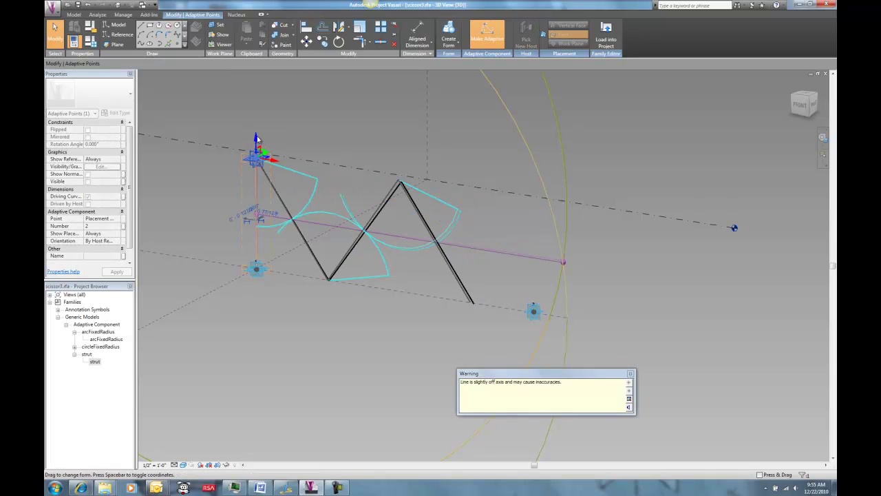
{"action": "left_click", "coordinate": [287, 312]}
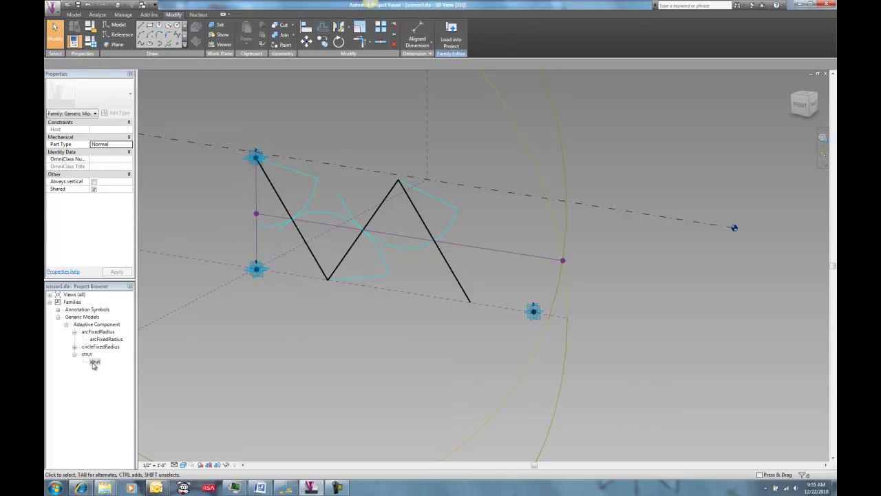
Place three opposing struts starting at adaptive point 1, each from the previous strut's end through the crossing points on the central reference line.
{"action": "left_click_drag", "start_coordinate": [93, 365], "coordinate": [254, 332]}
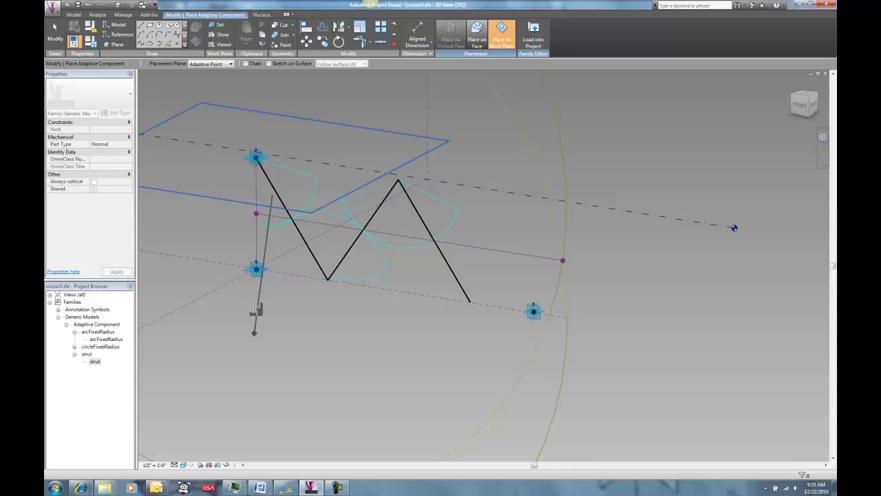
{"action": "middle_click_drag", "start_coordinate": [276, 302], "coordinate": [266, 367]}
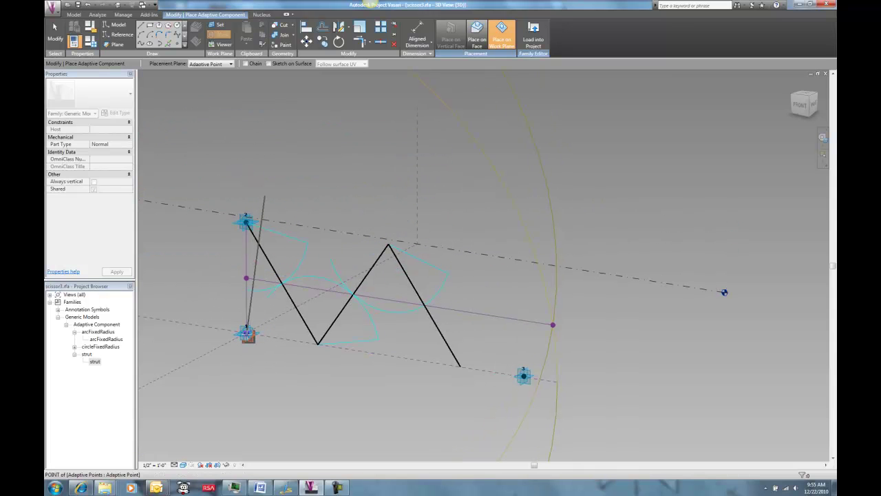
{"action": "left_click", "coordinate": [246, 334]}
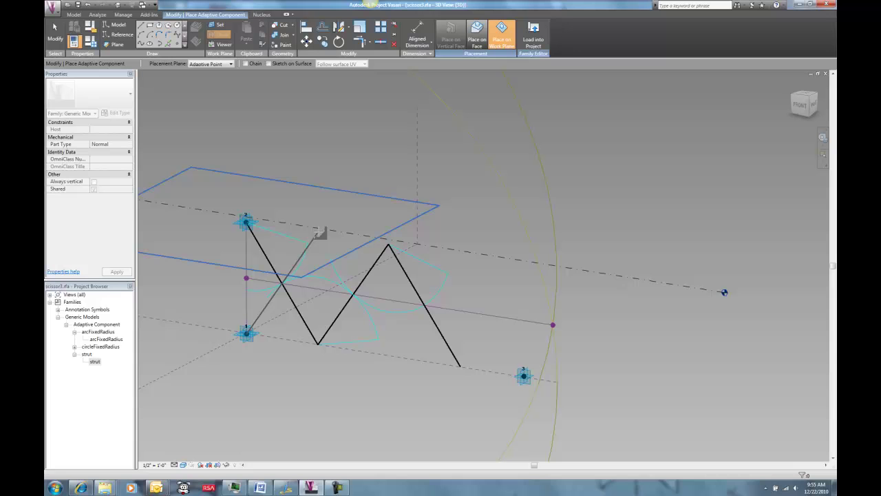
{"action": "left_click", "coordinate": [316, 232]}
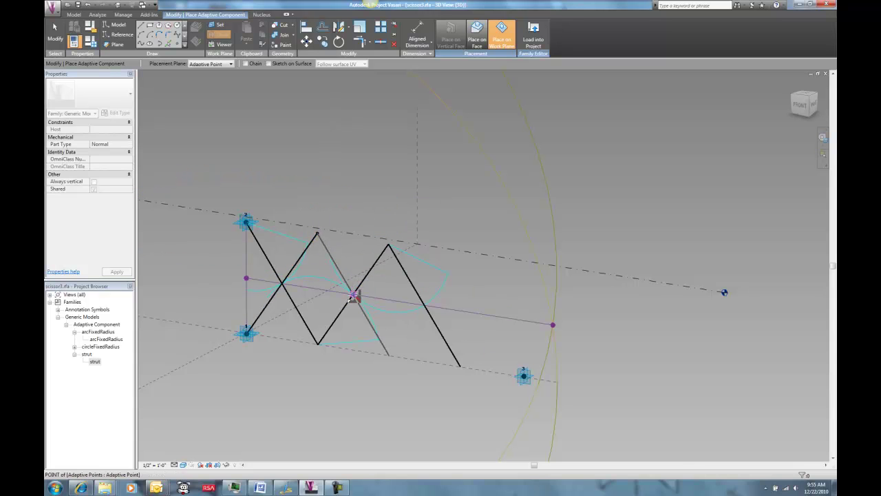
{"action": "left_click", "coordinate": [390, 355]}
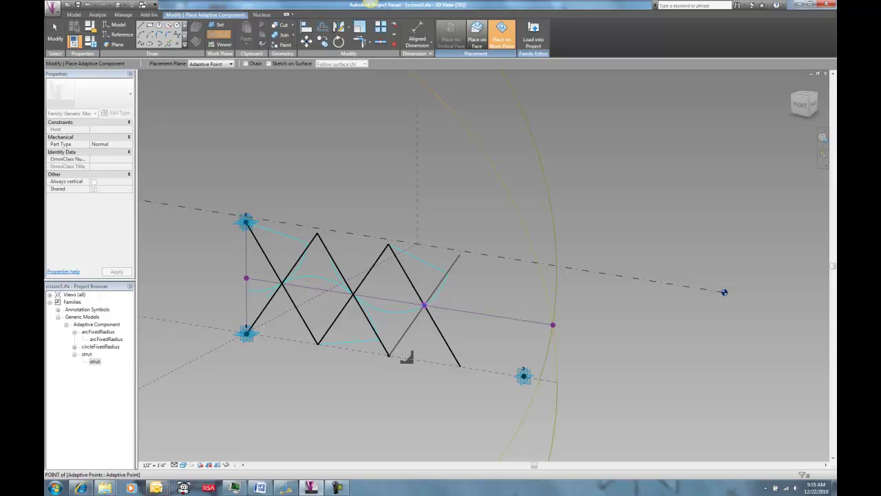
{"action": "key", "text": "Escape"}
{"action": "key", "text": "Escape"}
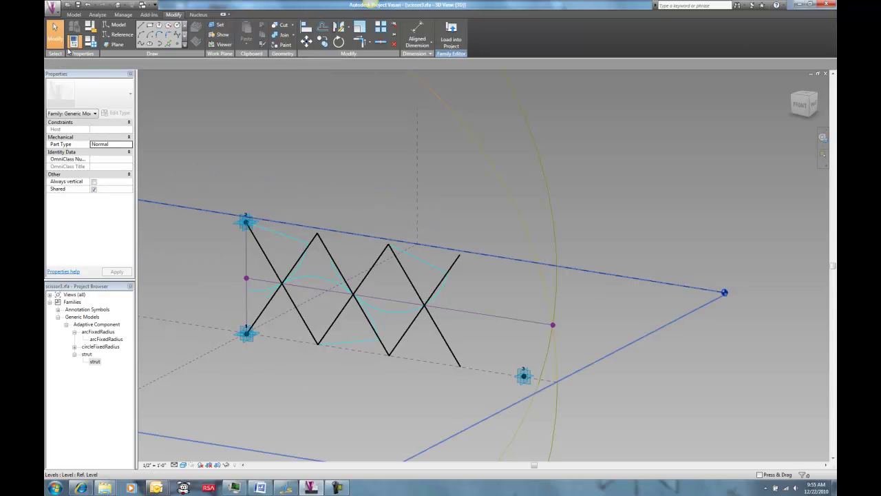
Lower adaptive point 2 towards adaptive point 1 in two moves to test how the crossing struts extend.
{"action": "left_click", "coordinate": [56, 37]}
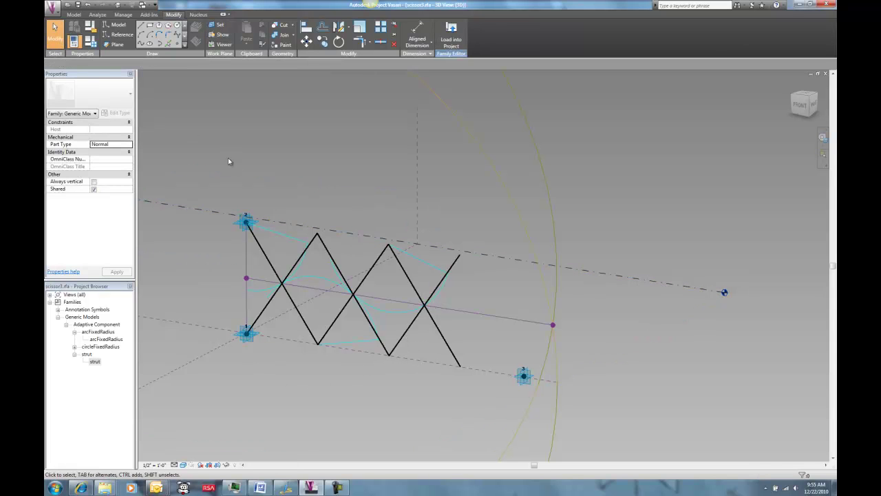
{"action": "left_click", "coordinate": [244, 225]}
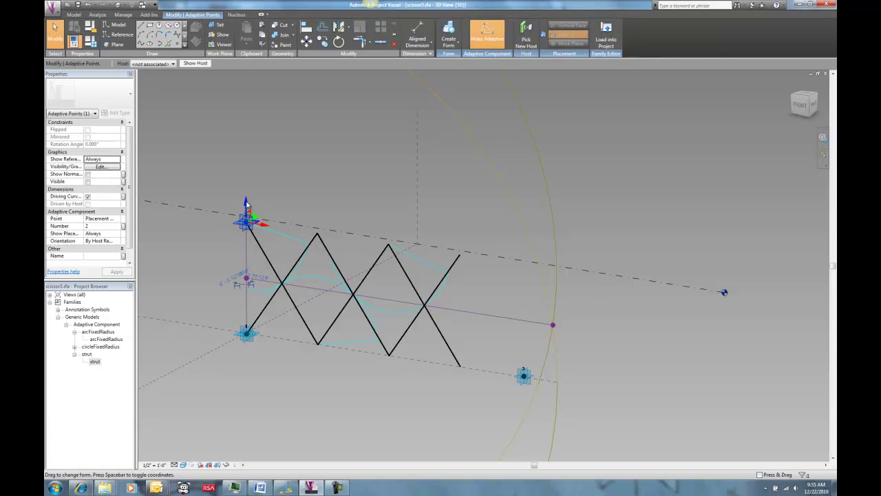
{"action": "left_click_drag", "start_coordinate": [246, 204], "coordinate": [248, 214]}
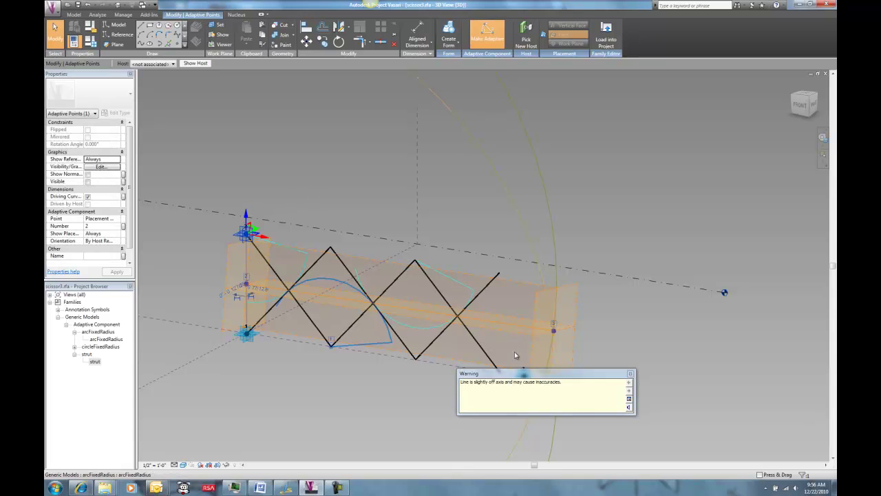
{"action": "left_click", "coordinate": [433, 406]}
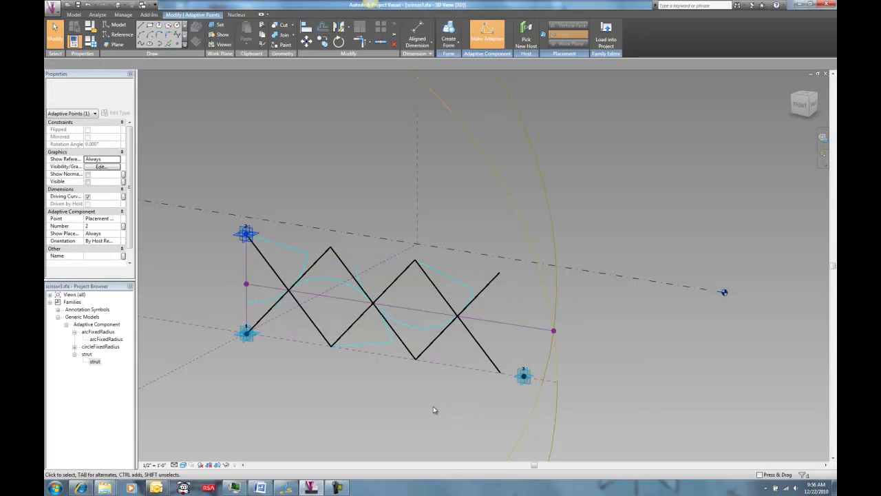
{"action": "left_click", "coordinate": [244, 234]}
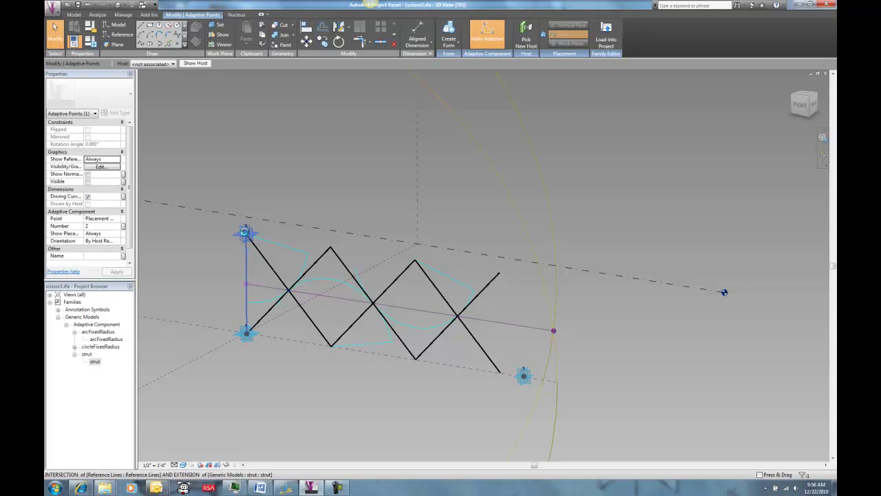
{"action": "left_click_drag", "start_coordinate": [244, 234], "coordinate": [245, 252]}
{"action": "key", "text": "Escape"}
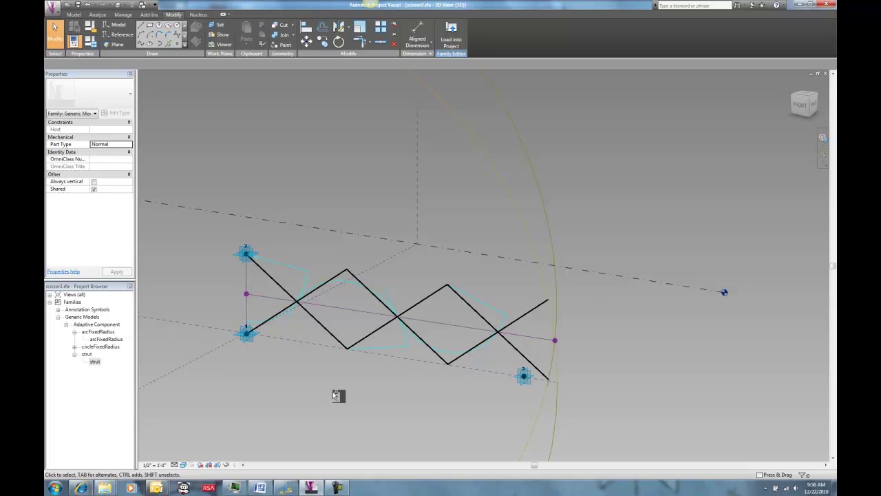
Switch to the Family9 3D view and turn on the visibility of levels and reference planes.
{"action": "key", "text": "ctrl+Tab"}
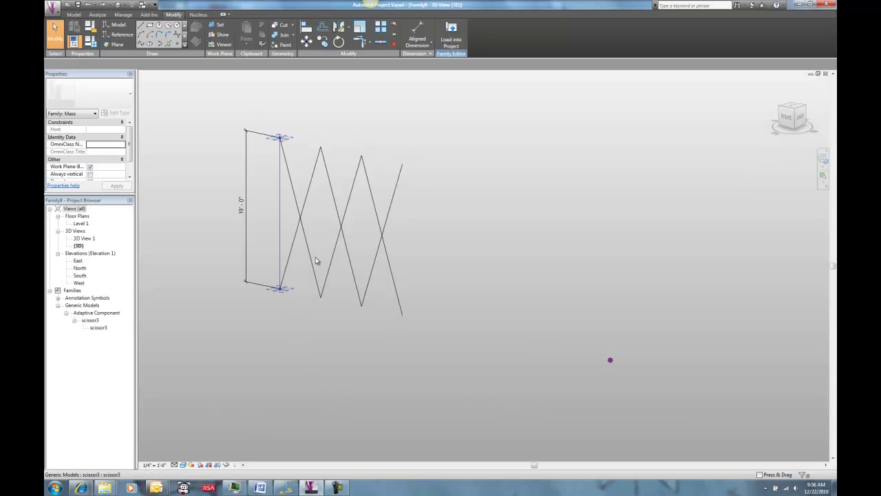
{"action": "key", "text": "v"}
{"action": "key", "text": "g"}
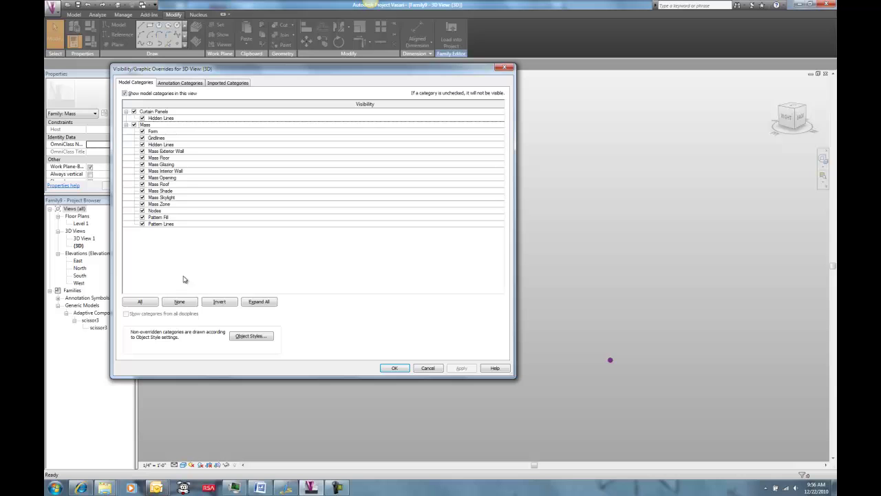
{"action": "left_click", "coordinate": [179, 83]}
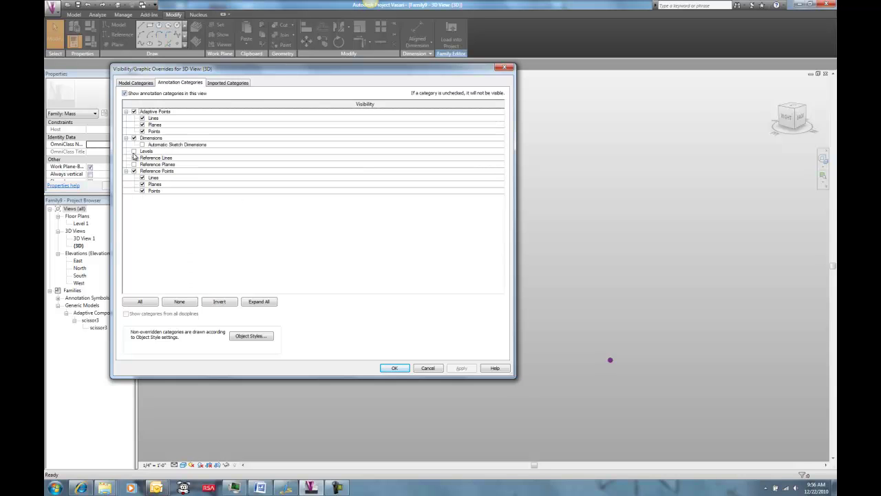
{"action": "left_click", "coordinate": [134, 151]}
{"action": "left_click", "coordinate": [134, 157]}
{"action": "left_click", "coordinate": [134, 164]}
{"action": "left_click", "coordinate": [395, 368]}
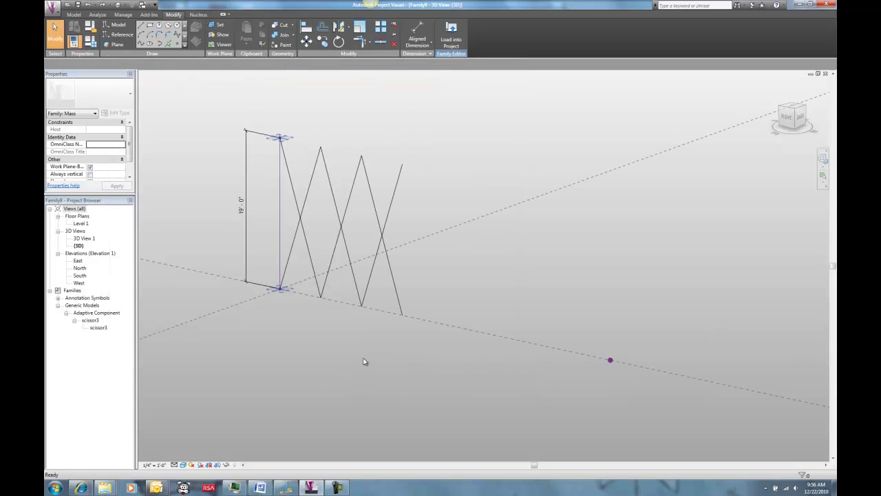
Place a second scissor3 component on the Center (Left/Right) reference plane, beyond the purple reference point.
{"action": "scroll", "coordinate": [326, 343], "scroll_direction": "down", "scroll_amount": 2}
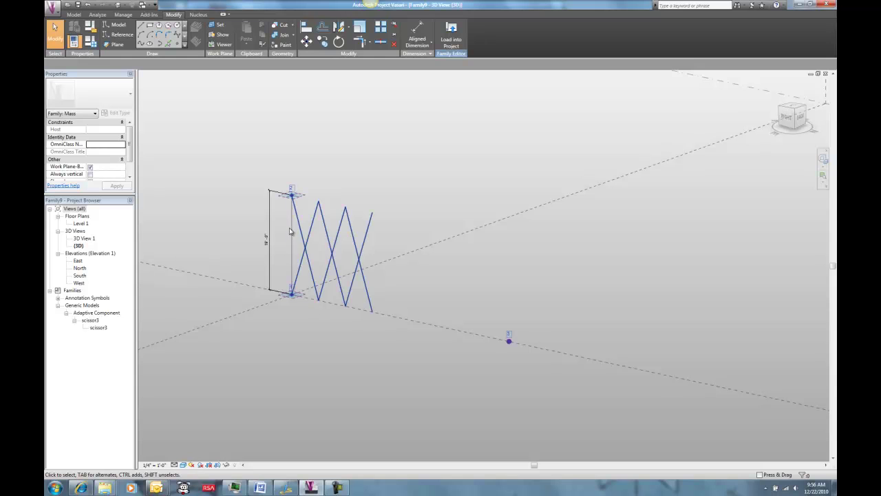
{"action": "scroll", "coordinate": [439, 289], "scroll_direction": "down", "scroll_amount": 3}
{"action": "middle_click_drag", "start_coordinate": [394, 341], "coordinate": [307, 330]}
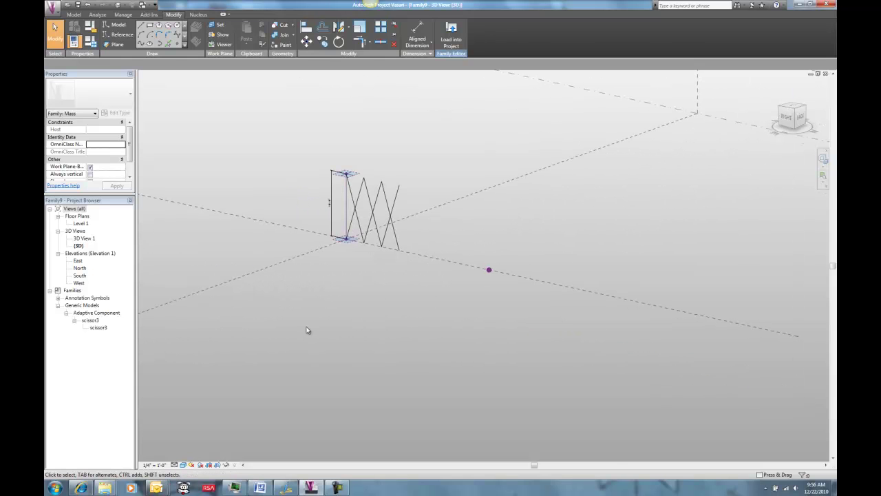
{"action": "left_click", "coordinate": [716, 125]}
{"action": "left_click", "coordinate": [604, 296]}
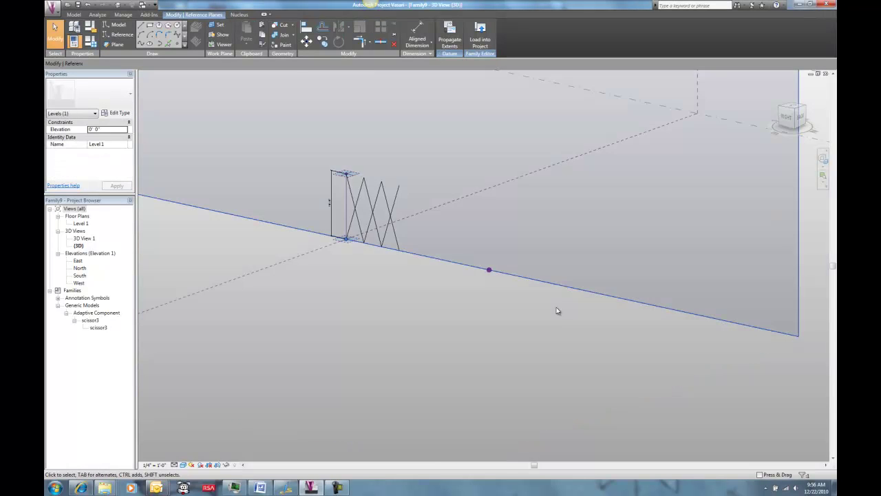
{"action": "scroll", "coordinate": [559, 314], "scroll_direction": "down", "scroll_amount": 2}
{"action": "middle_click_drag", "start_coordinate": [558, 314], "coordinate": [472, 286]}
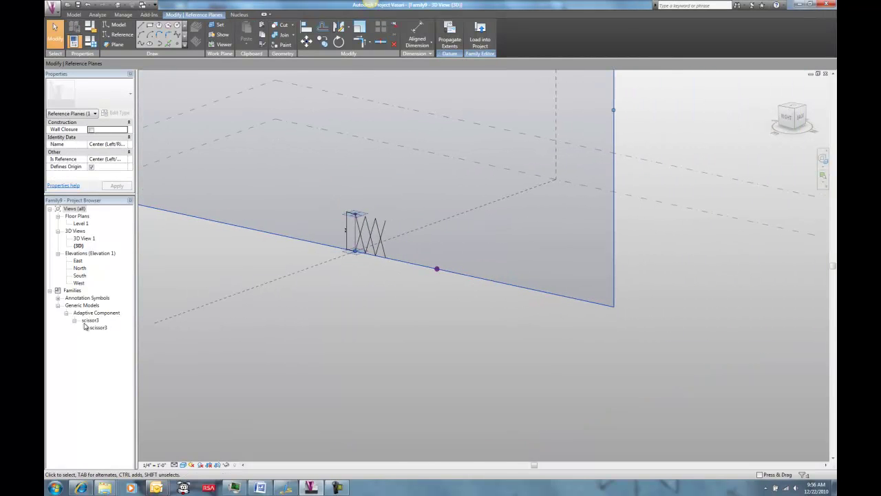
{"action": "left_click_drag", "start_coordinate": [95, 327], "coordinate": [525, 278]}
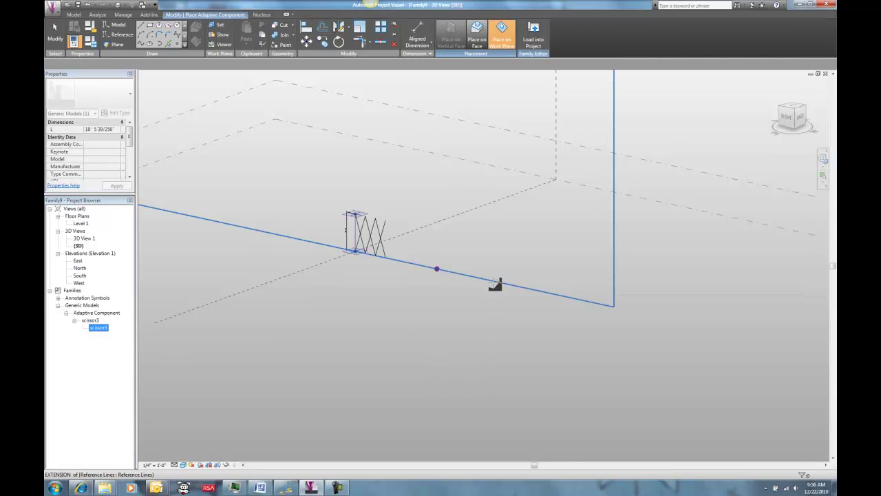
{"action": "left_click", "coordinate": [498, 281]}
{"action": "left_click", "coordinate": [500, 249]}
{"action": "left_click", "coordinate": [539, 325]}
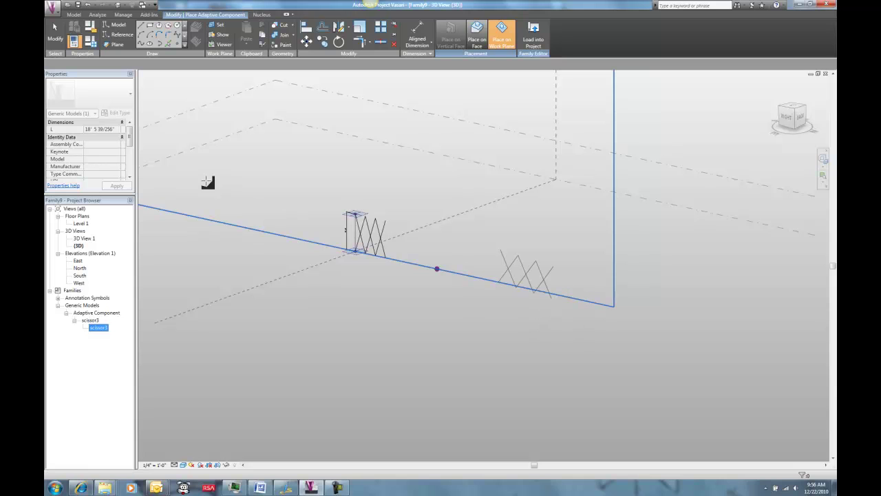
{"action": "key", "text": "Escape"}
{"action": "key", "text": "Escape"}
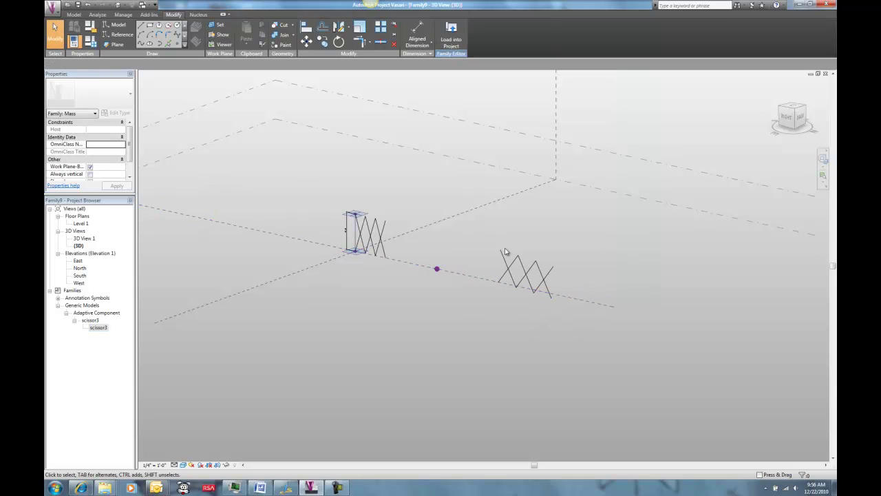
Raise the upper adaptive point of the newly placed scissor3 component slightly to test how its struts adapt.
{"action": "left_click", "coordinate": [501, 249]}
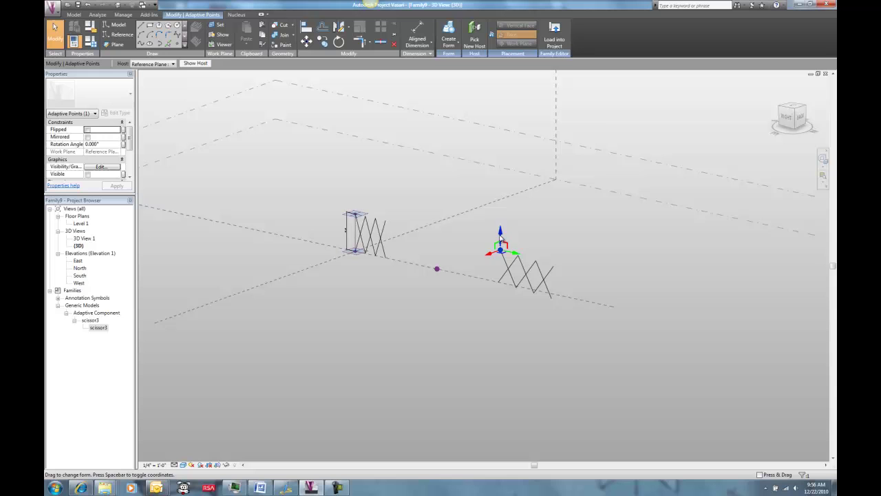
{"action": "mouse_move", "coordinate": [501, 236]}
{"action": "left_mouse_down"}
{"action": "mouse_move", "coordinate": [502, 256]}
{"action": "mouse_move", "coordinate": [501, 230]}
{"action": "mouse_move", "coordinate": [479, 238]}
{"action": "mouse_move", "coordinate": [500, 241]}
{"action": "left_mouse_up"}
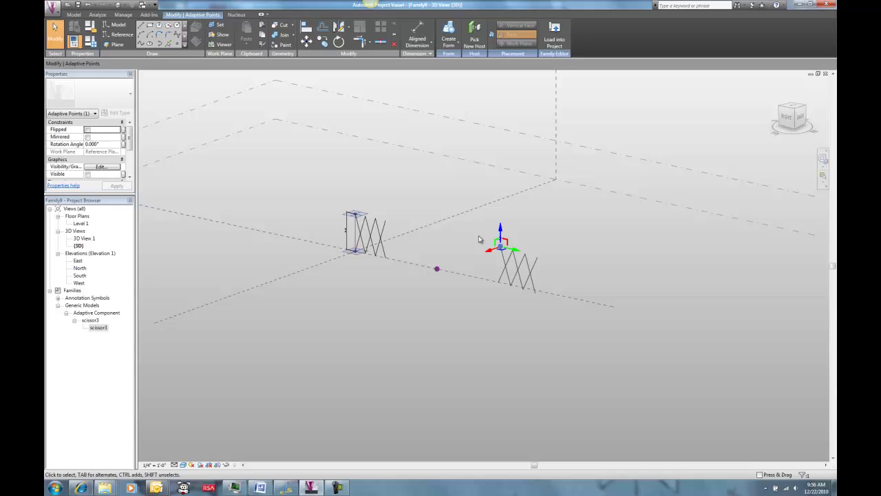
{"action": "left_click", "coordinate": [414, 314]}
Switch to the scissor3 family and enlarge the properties area so that all adaptive point settings fit.
{"action": "middle_click_drag", "start_coordinate": [345, 269], "coordinate": [374, 308], "text": "shift"}
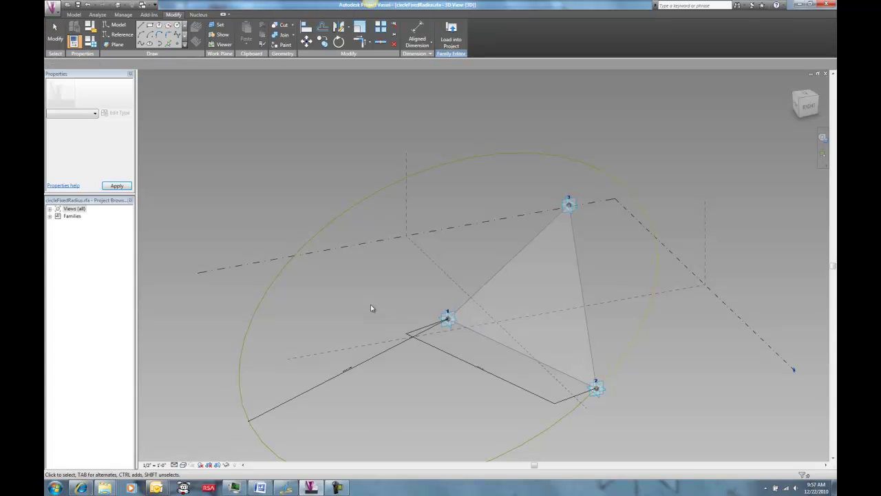
{"action": "key", "text": "ctrl+Tab"}
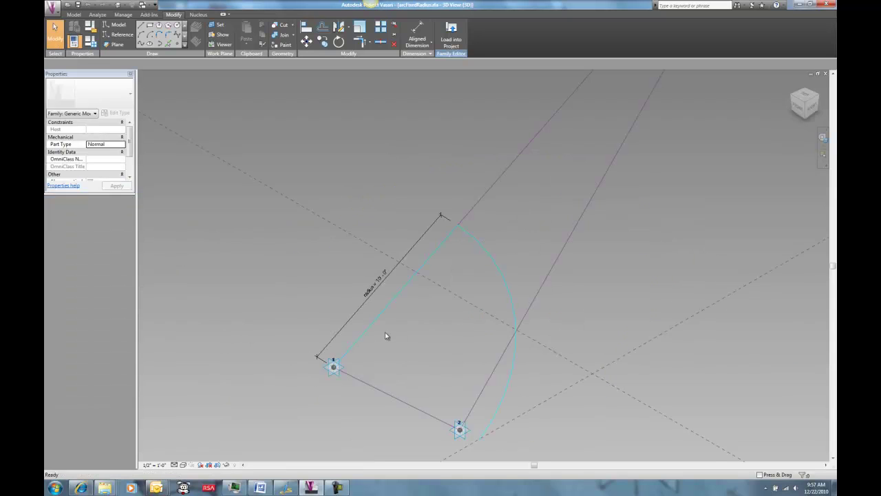
{"action": "key", "text": "ctrl+Tab"}
{"action": "key", "text": "ctrl+Tab"}
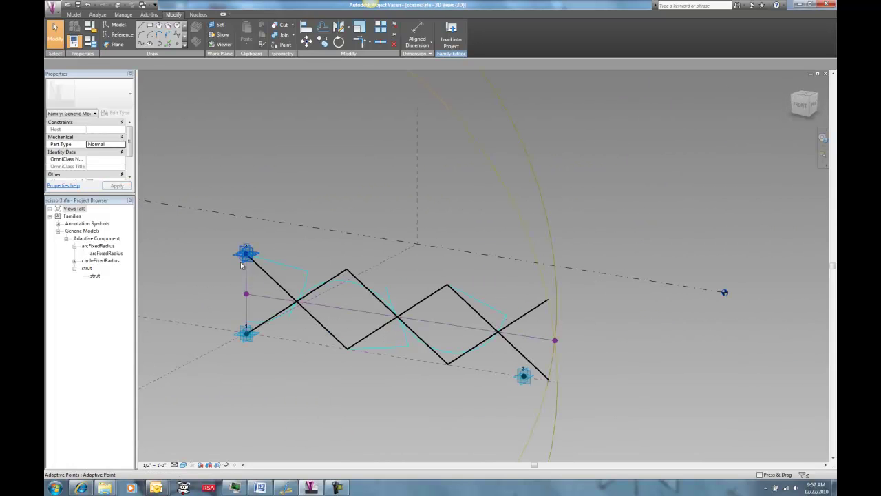
{"action": "left_click", "coordinate": [246, 254]}
{"action": "left_click", "coordinate": [252, 340], "text": "ctrl"}
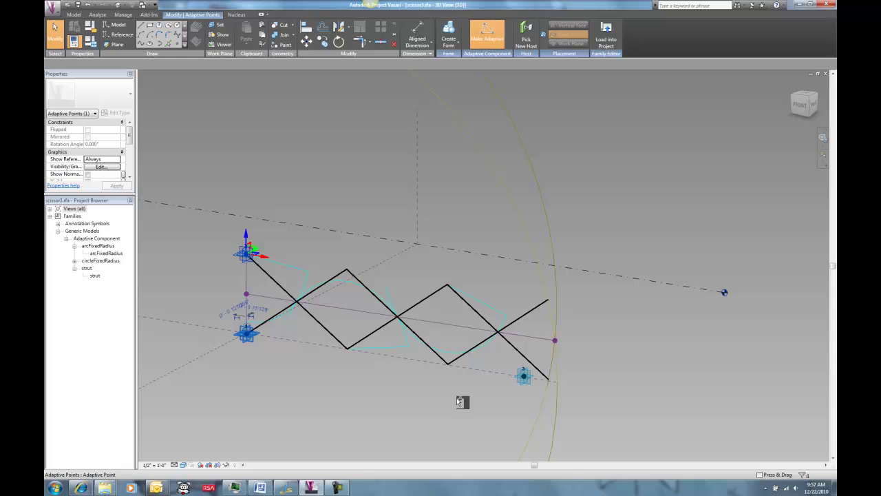
{"action": "left_click", "coordinate": [523, 376], "text": "ctrl"}
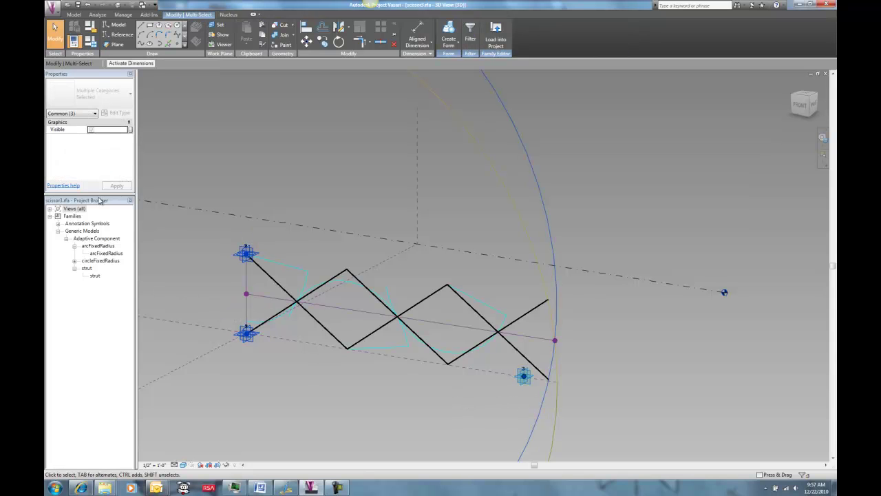
{"action": "left_click_drag", "start_coordinate": [103, 195], "coordinate": [105, 305]}
{"action": "left_click", "coordinate": [314, 170]}
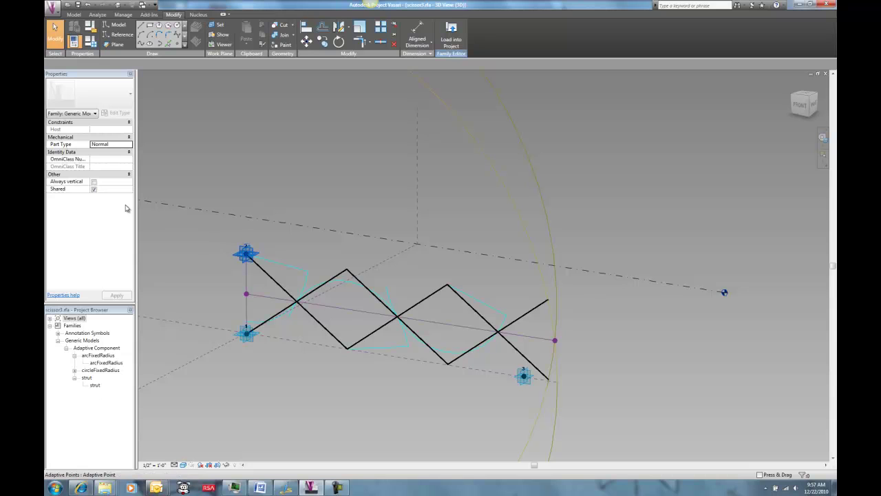
Examine the orientation options of adaptive point 2 and the properties of adaptive point 1.
{"action": "left_click", "coordinate": [121, 242]}
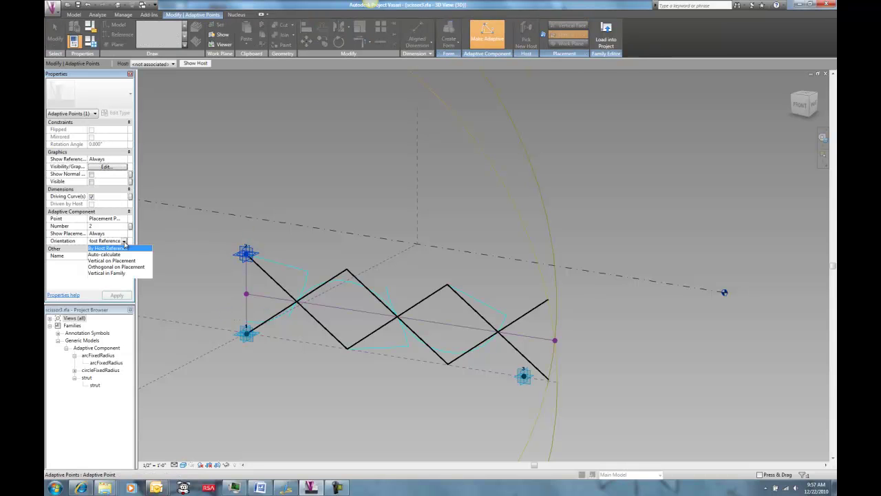
{"action": "left_click", "coordinate": [188, 232]}
{"action": "left_click", "coordinate": [221, 288]}
{"action": "left_click", "coordinate": [221, 288]}
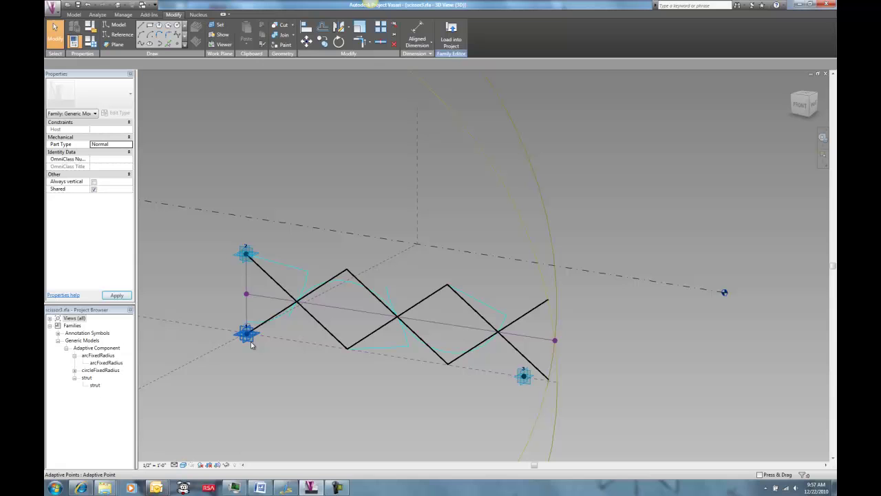
{"action": "left_click", "coordinate": [249, 339]}
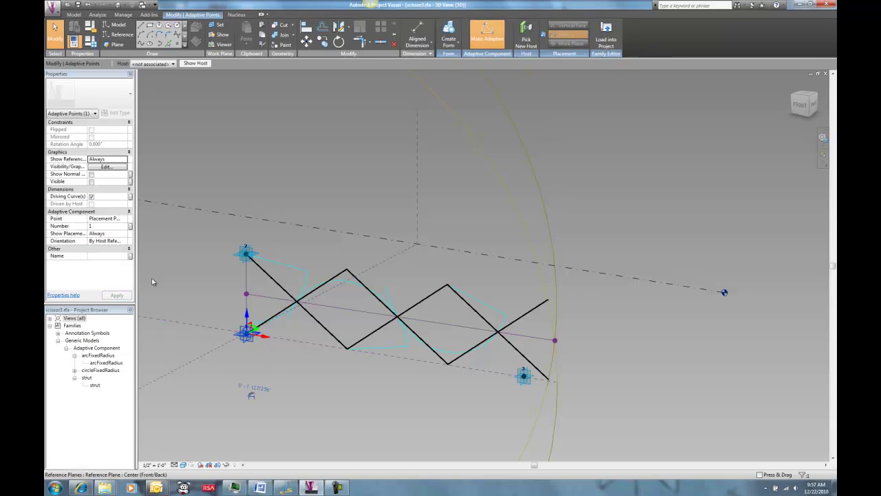
{"action": "left_click", "coordinate": [211, 279]}
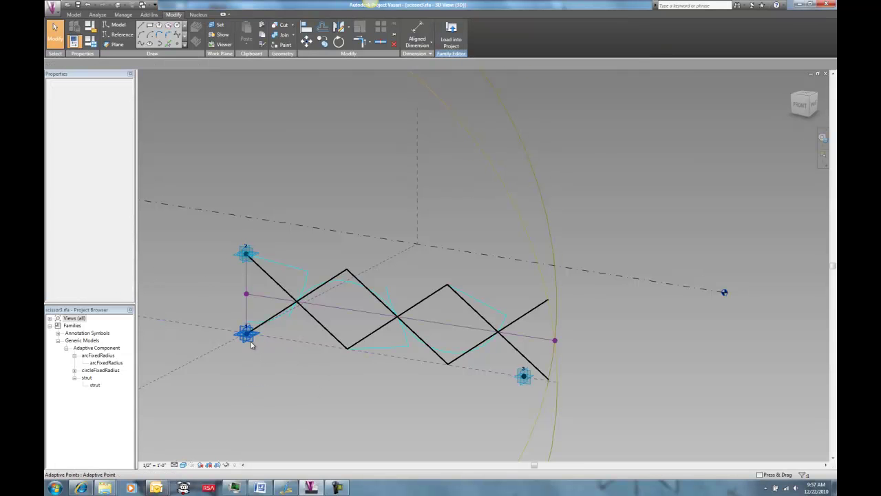
{"action": "left_click", "coordinate": [245, 254]}
{"action": "left_click", "coordinate": [523, 376], "text": "ctrl"}
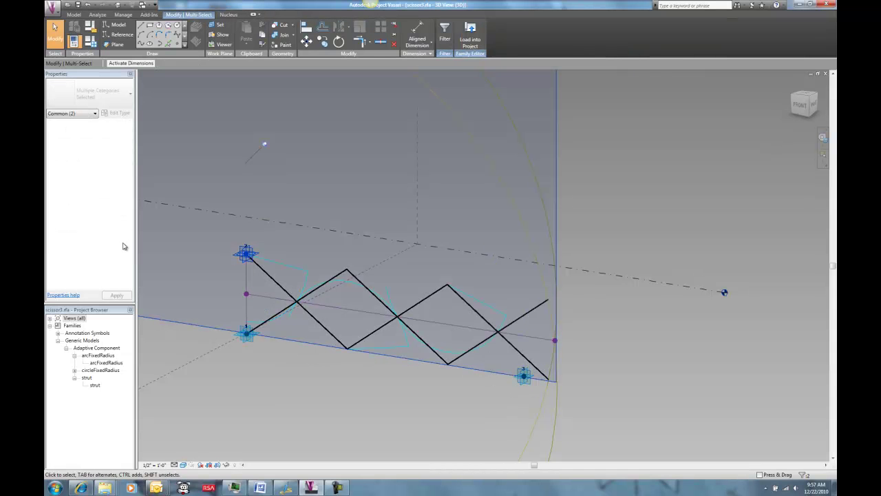
{"action": "left_click", "coordinate": [514, 406]}
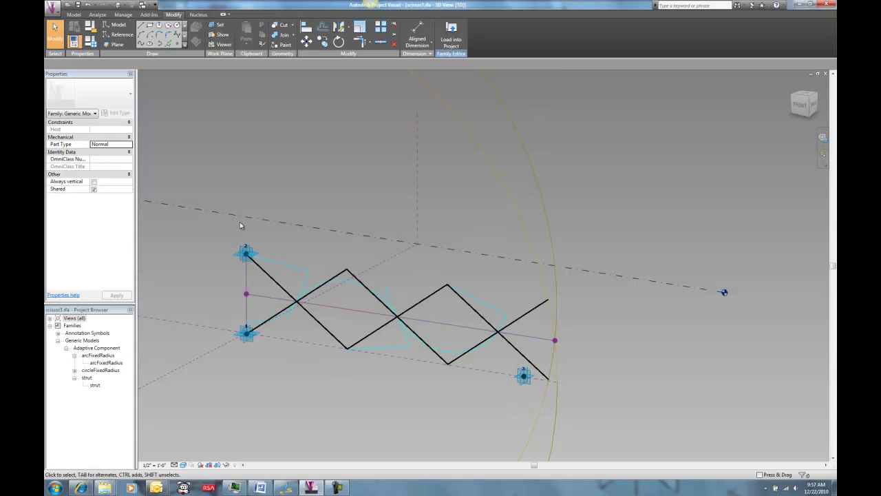
Set the orientation of adaptive points 1, 2 and 3 to Auto-calculate.
{"action": "left_click_drag", "start_coordinate": [202, 173], "coordinate": [260, 266]}
{"action": "left_click_drag", "start_coordinate": [216, 376], "coordinate": [267, 313], "text": "ctrl"}
{"action": "left_click_drag", "start_coordinate": [288, 342], "coordinate": [289, 342]}
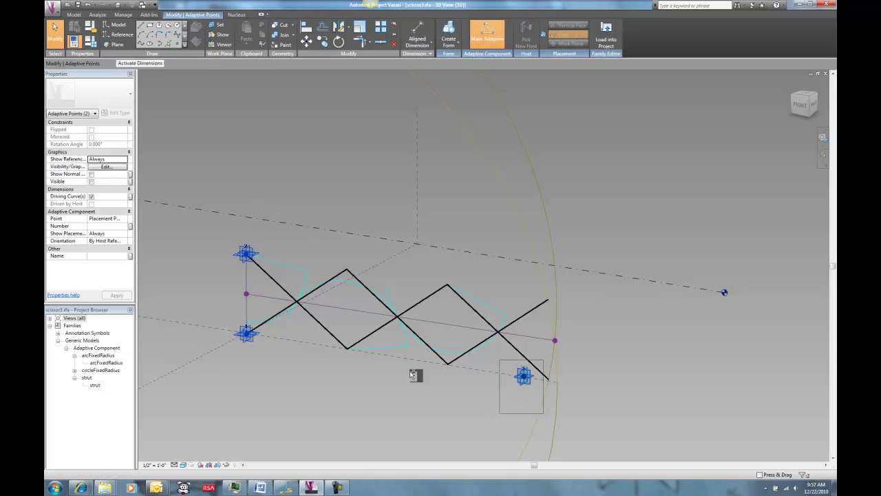
{"action": "left_click", "coordinate": [524, 376], "text": "ctrl"}
{"action": "left_click", "coordinate": [126, 234]}
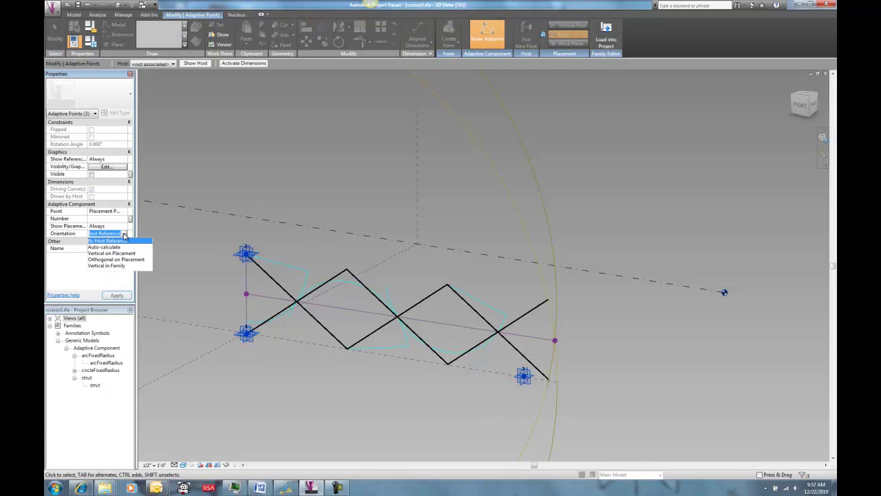
{"action": "left_click", "coordinate": [110, 245]}
{"action": "left_click", "coordinate": [201, 316]}
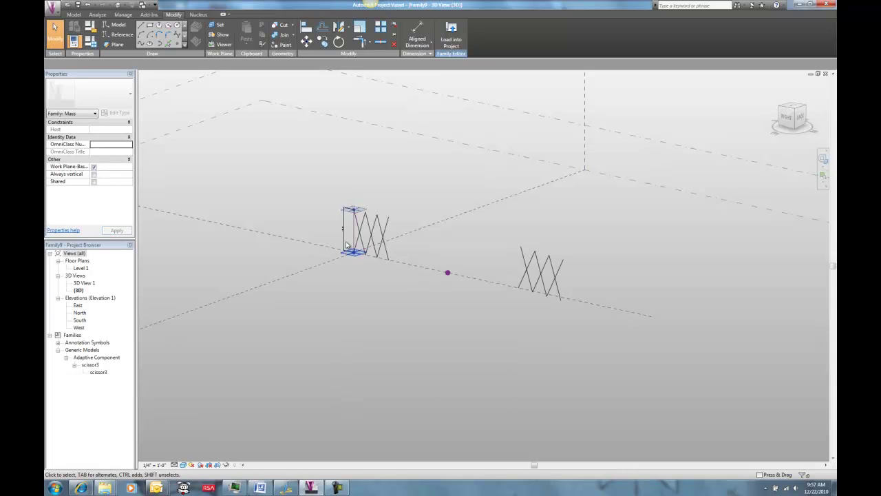
In Family9, set the height dimension of the first scissor's vertical reference line point to 15' - 0".
{"action": "scroll", "coordinate": [351, 210], "scroll_direction": "up", "scroll_amount": 5}
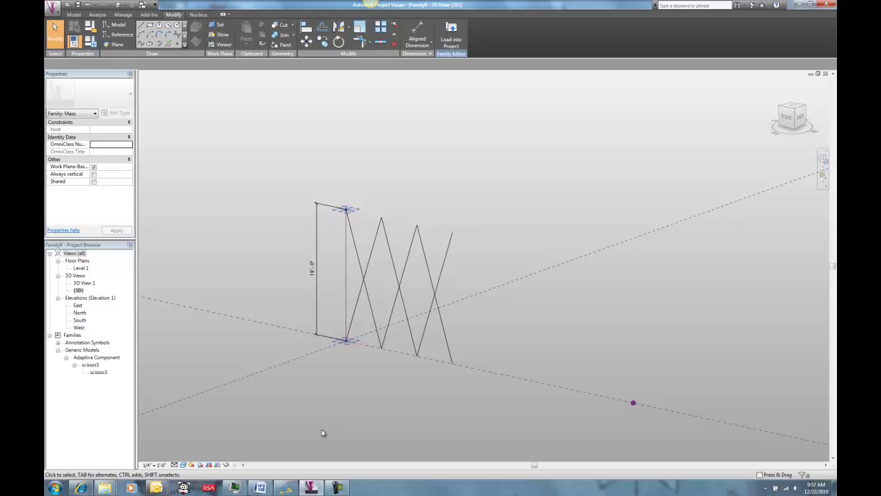
{"action": "scroll", "coordinate": [372, 407], "scroll_direction": "down", "scroll_amount": 3}
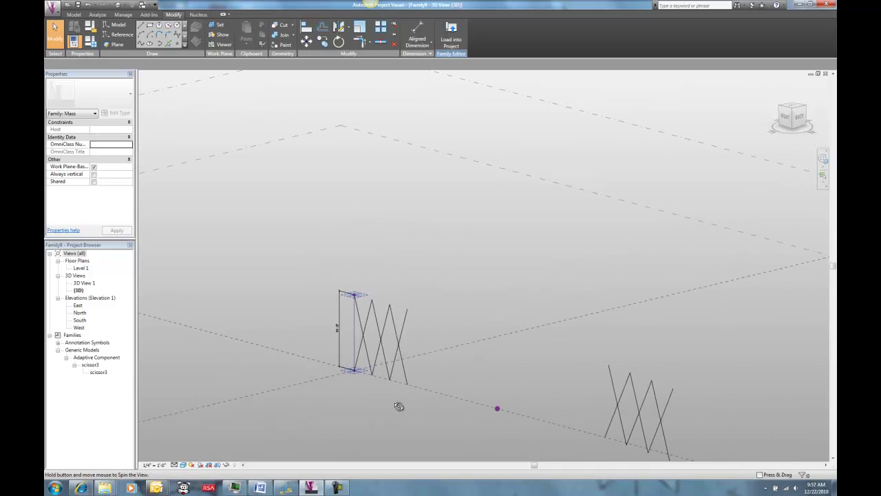
{"action": "left_click", "coordinate": [358, 294]}
{"action": "left_click", "coordinate": [337, 327]}
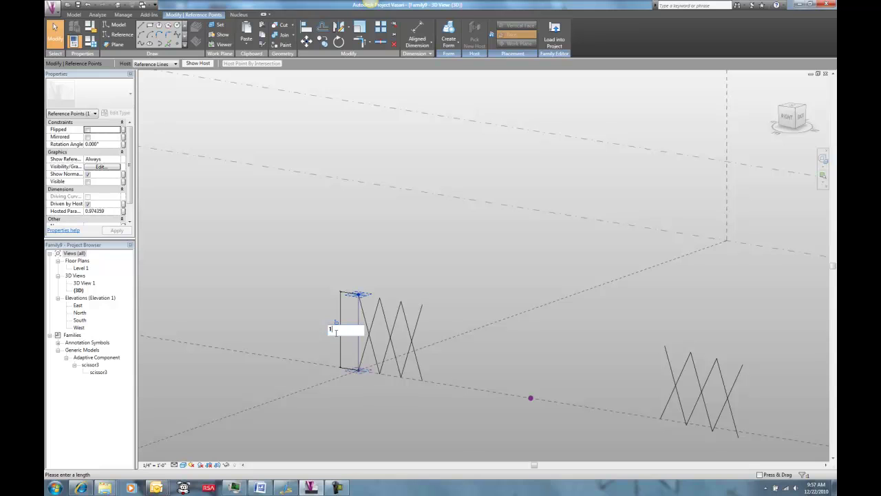
{"action": "type", "text": "15"}
{"action": "key", "text": "Return"}
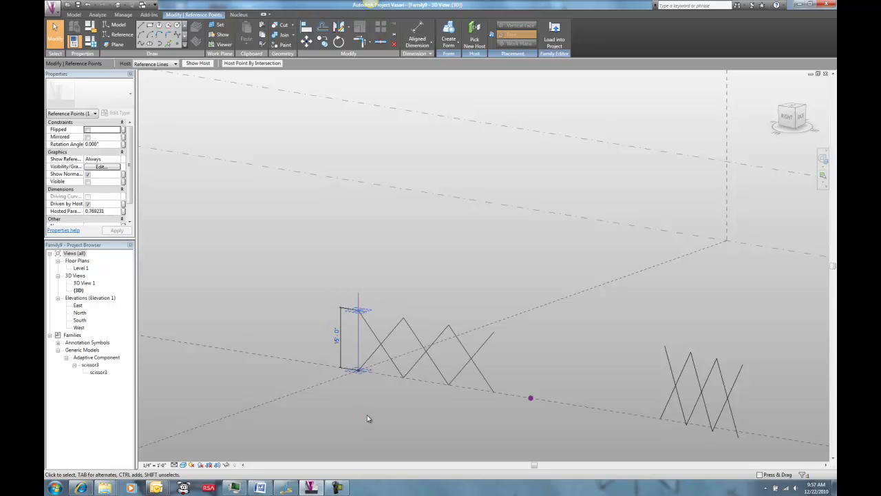